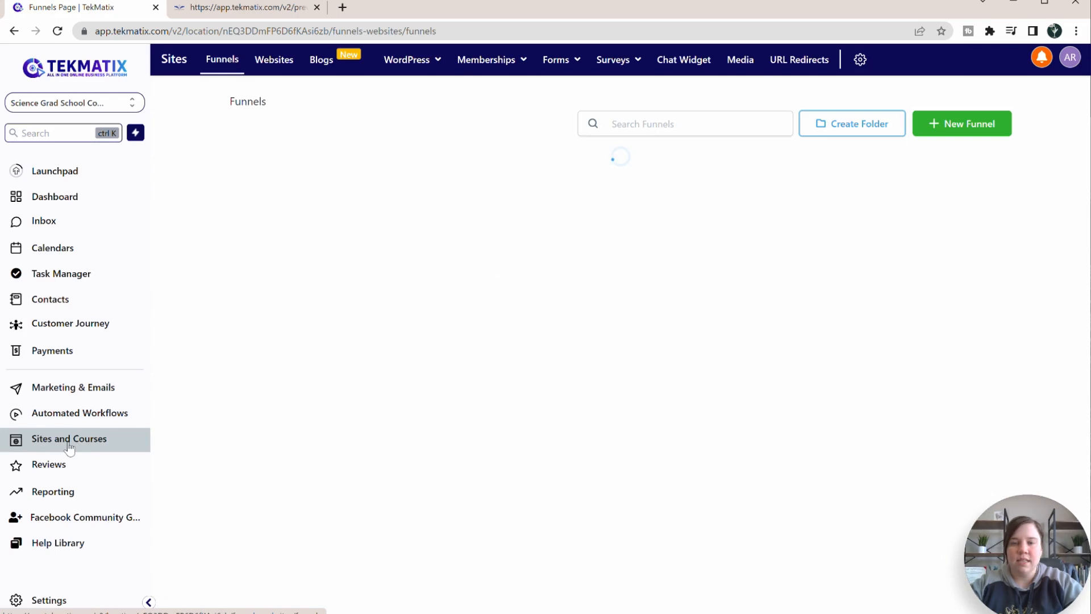
# Open the "Build your own" product from the Memberships and Courses products
pyautogui.moveTo(441, 62)
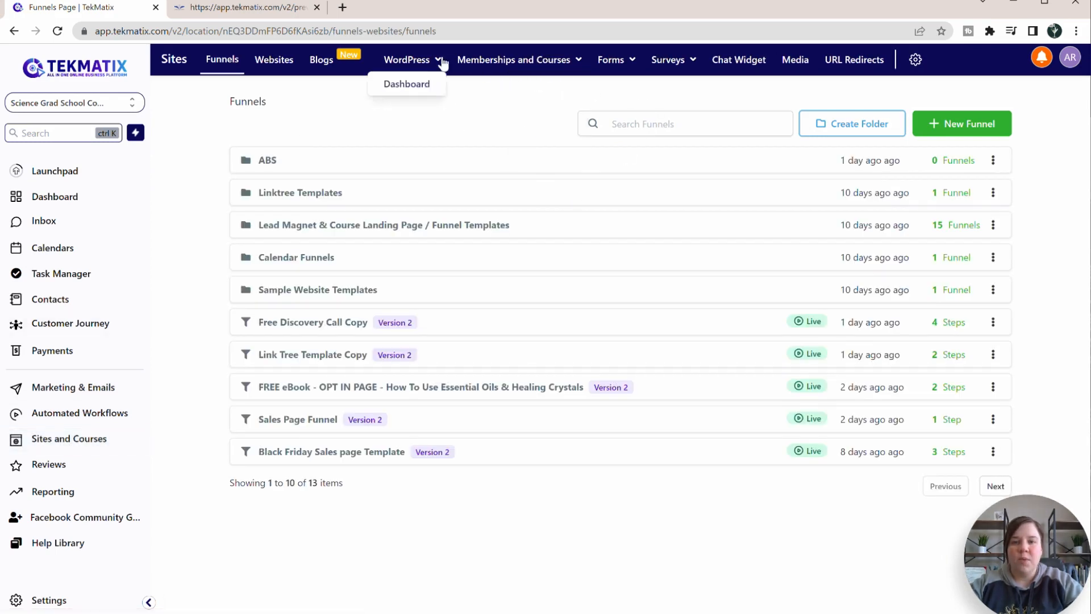
pyautogui.moveTo(489, 61)
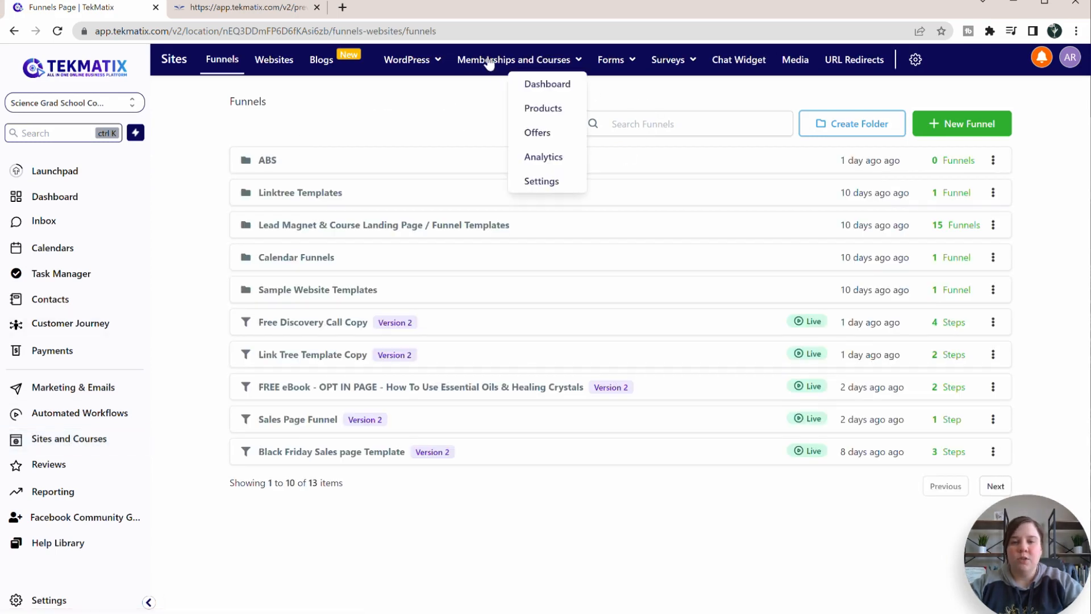
pyautogui.click(553, 114)
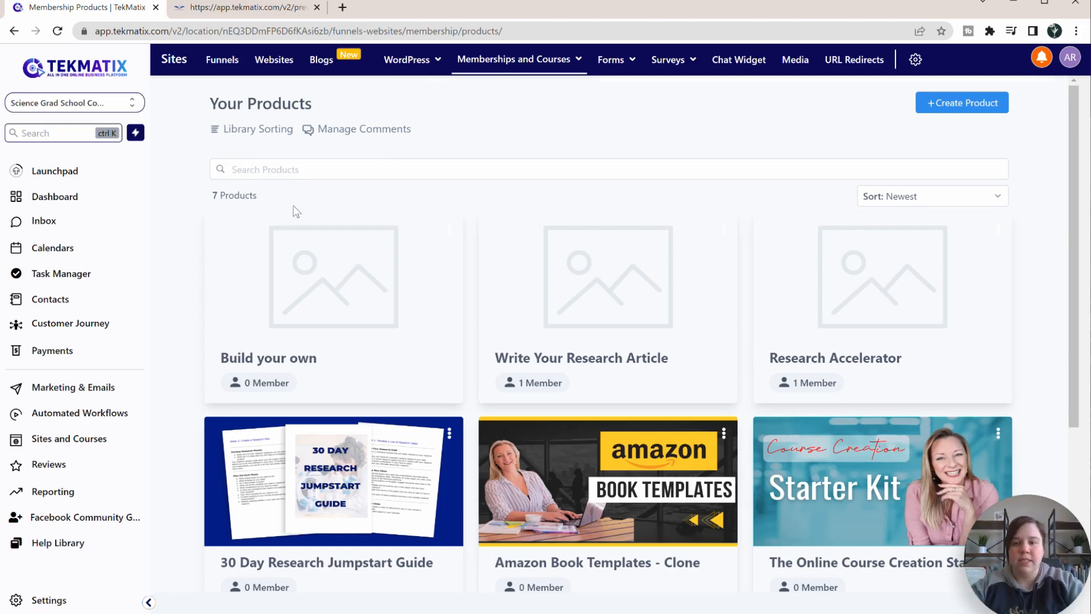
pyautogui.click(256, 354)
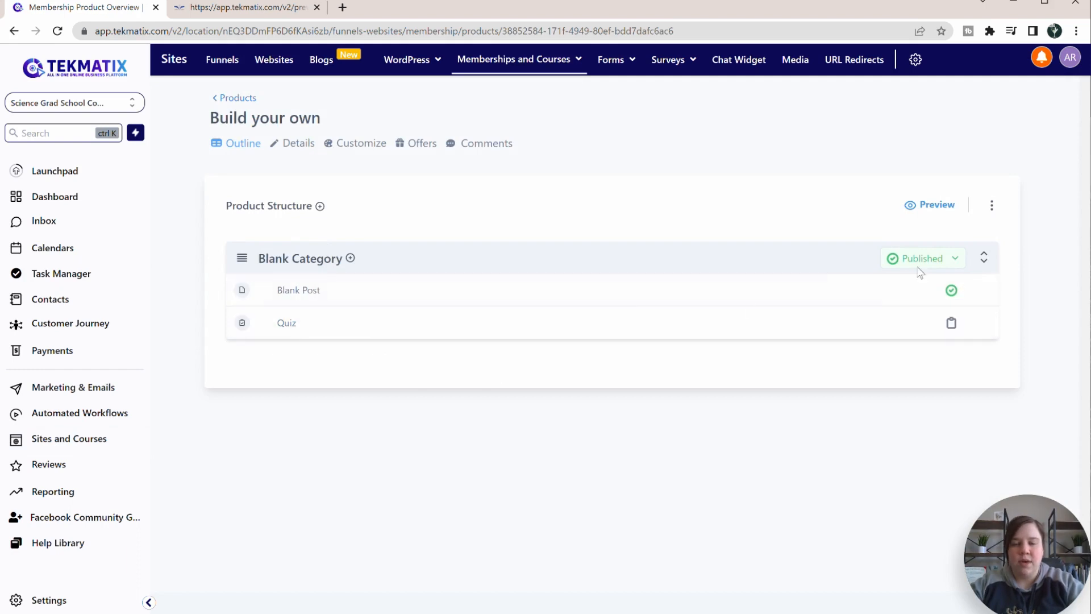
# Add an assessment titled "Module 1 Quiz" to Blank Category and open it for editing
pyautogui.moveTo(924, 338)
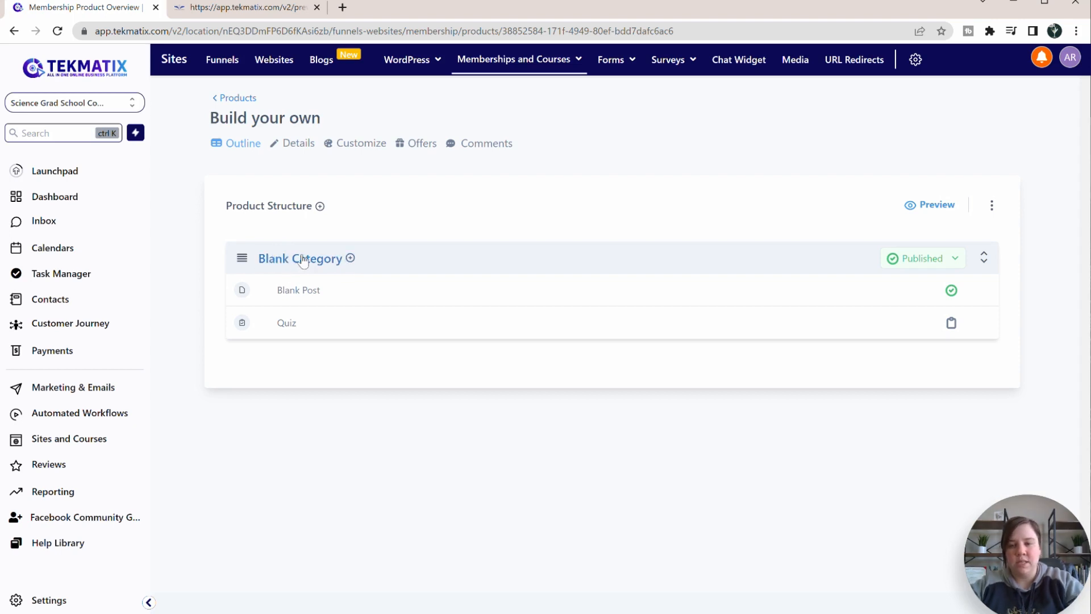
pyautogui.click(350, 259)
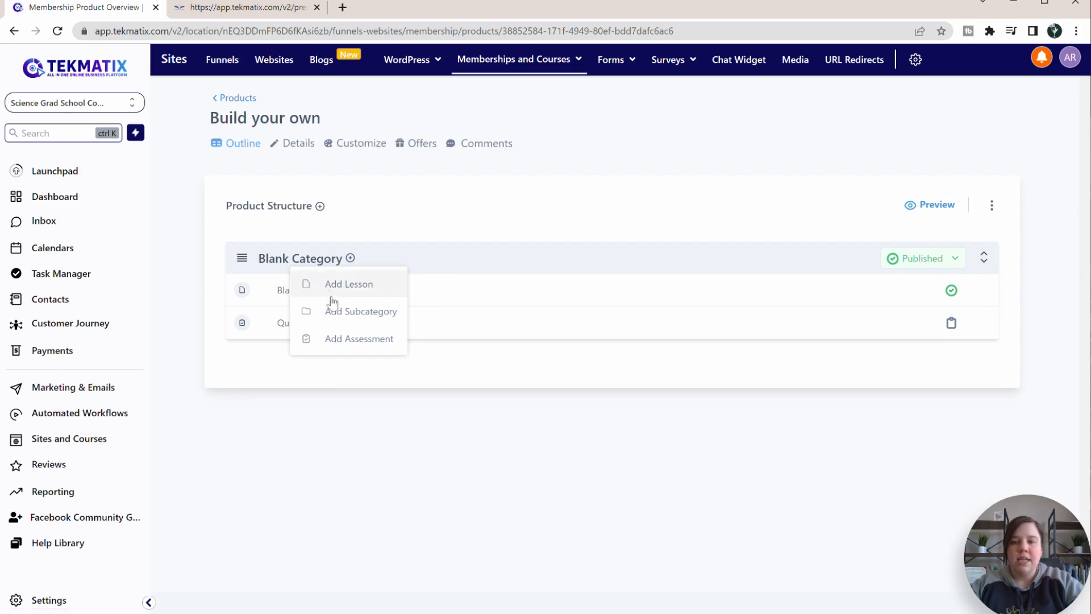
pyautogui.click(352, 341)
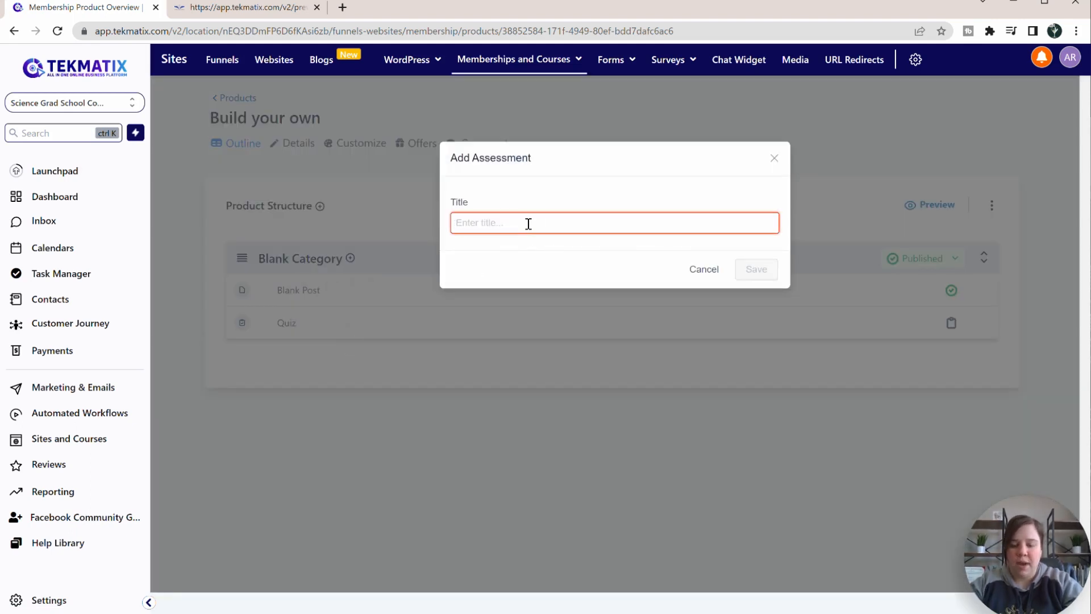
pyautogui.write('Modul')
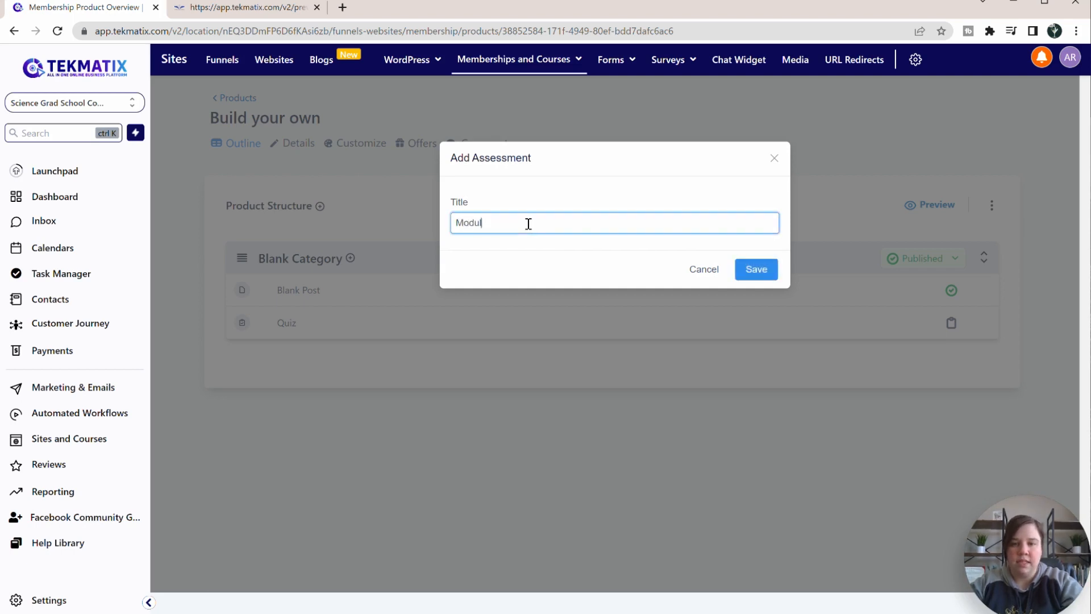
pyautogui.write('e 1 Quiz')
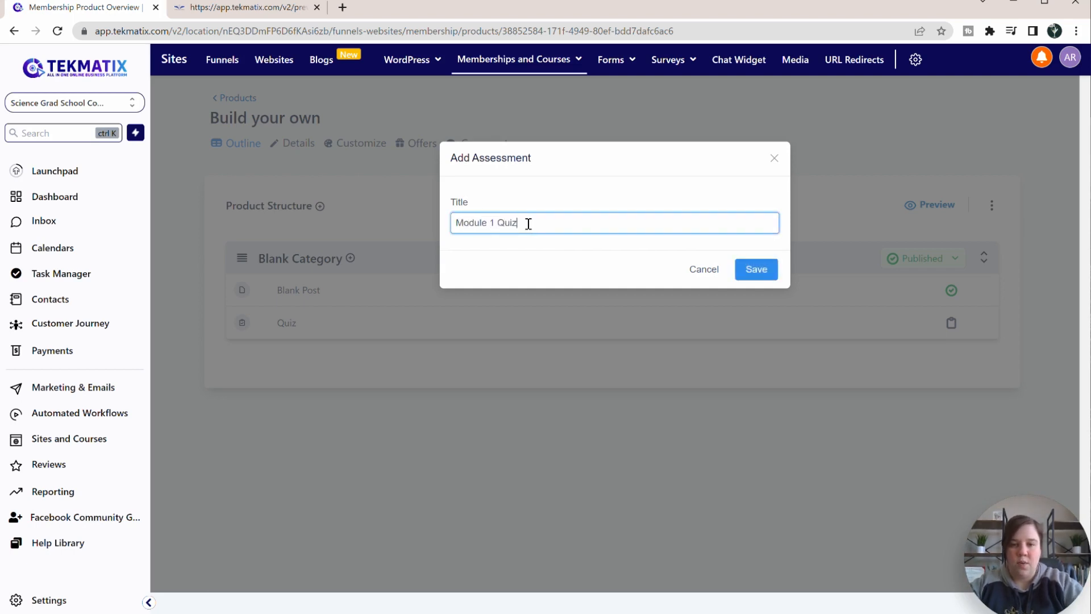
pyautogui.click(757, 271)
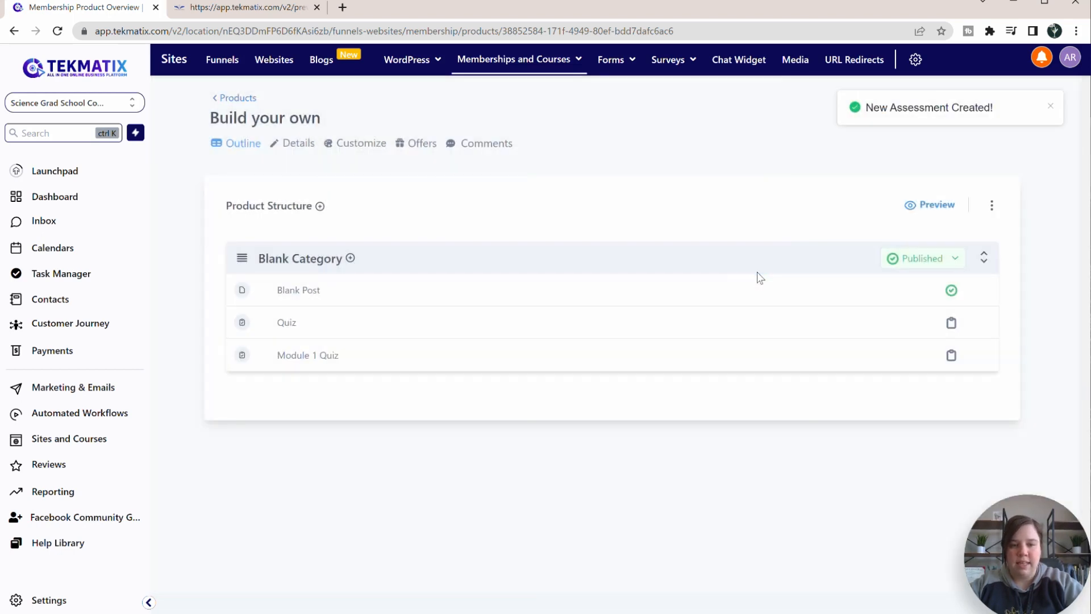
pyautogui.click(294, 357)
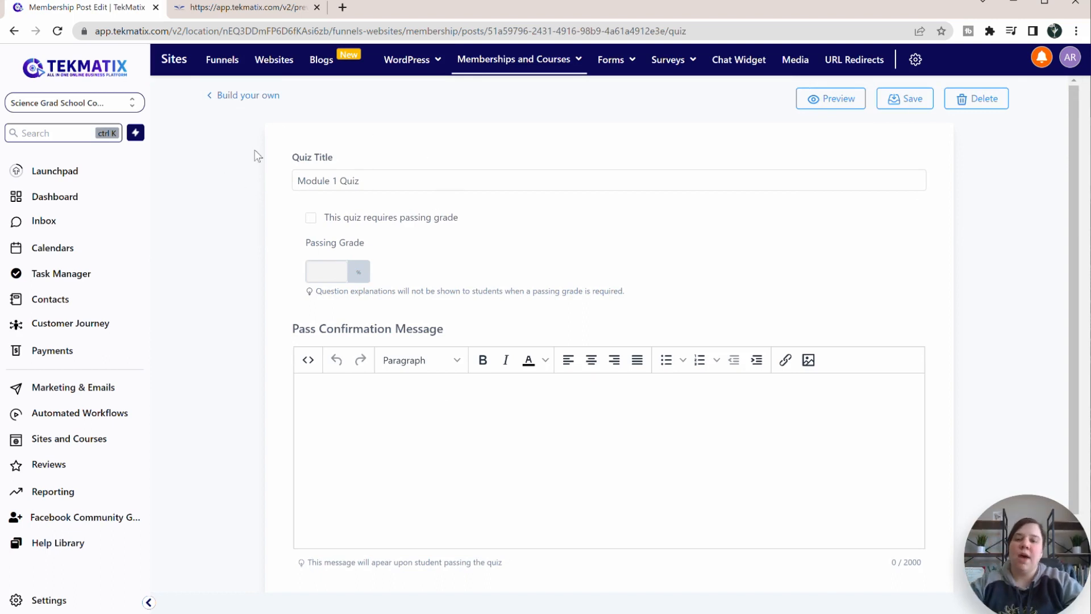
# Require a passing grade for the quiz and set it to 90%
pyautogui.scroll(-2, 292, 199)
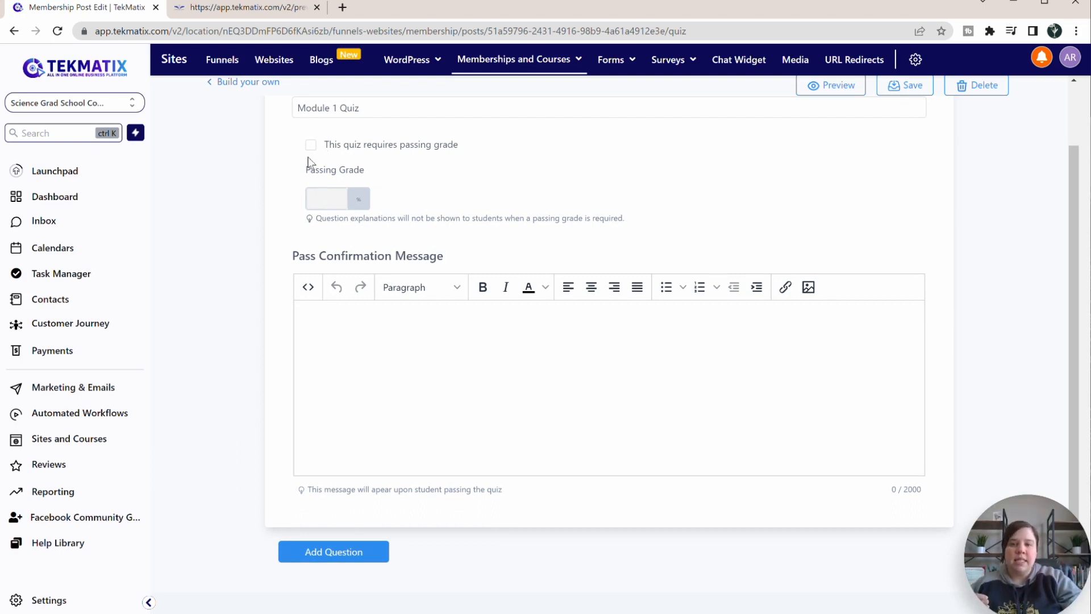
pyautogui.click(311, 149)
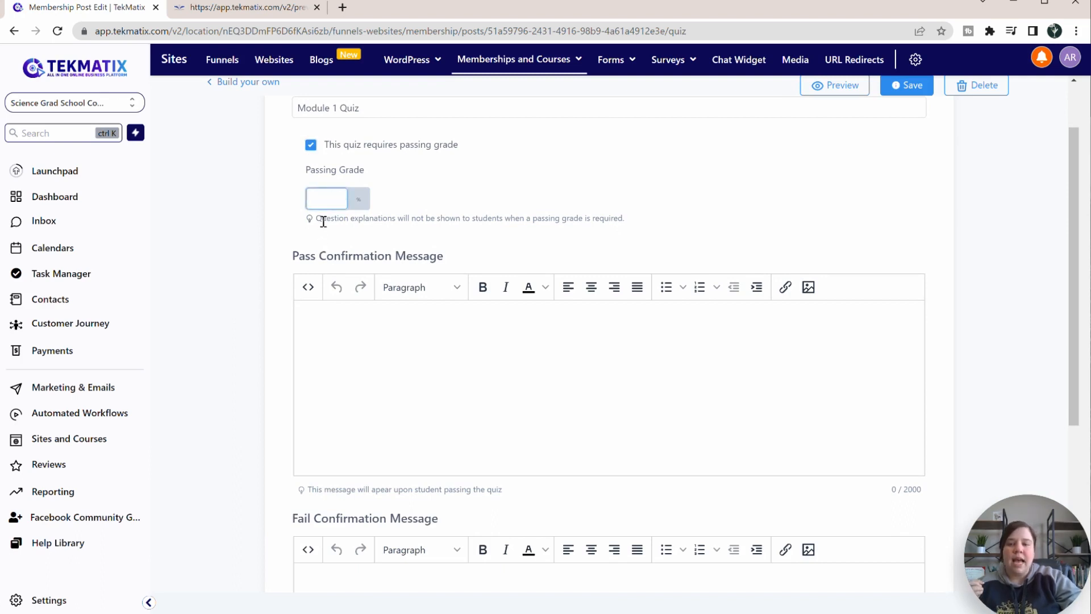
pyautogui.moveTo(319, 221); pyautogui.dragTo(443, 221)
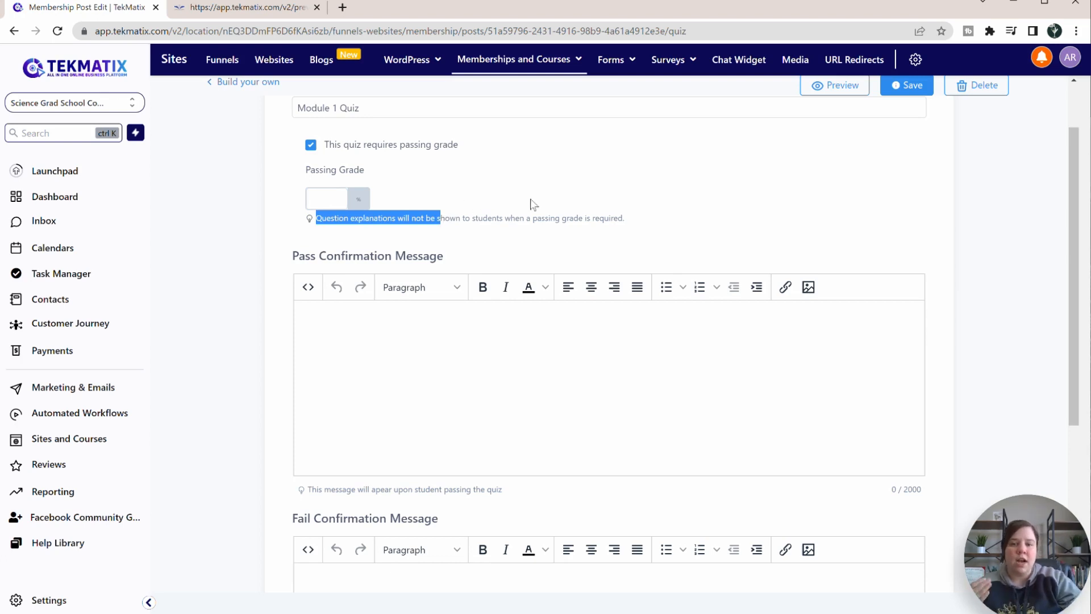
pyautogui.click(566, 219)
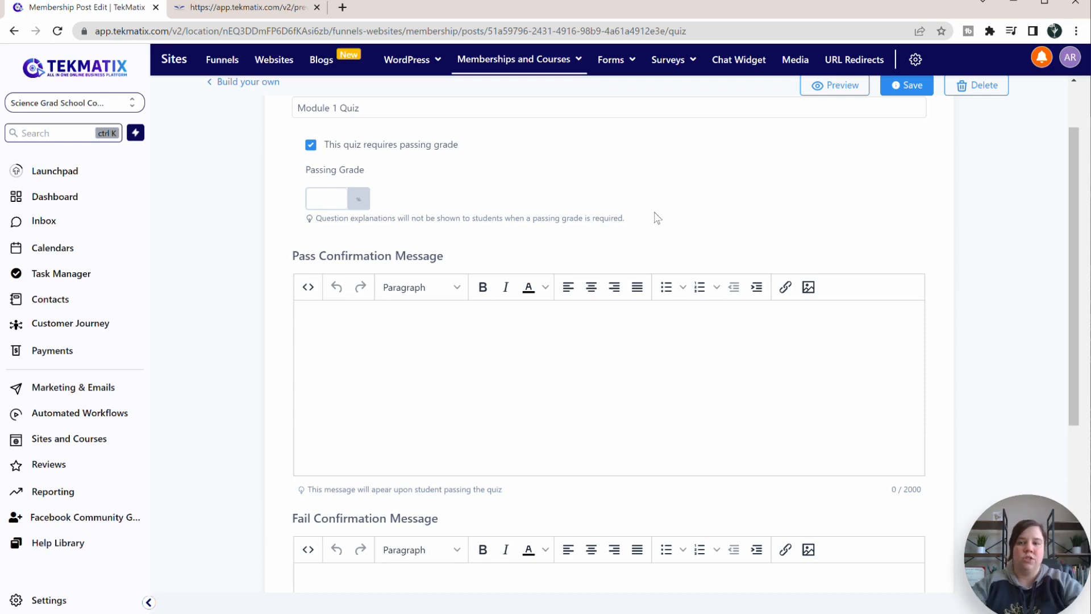
pyautogui.click(314, 200)
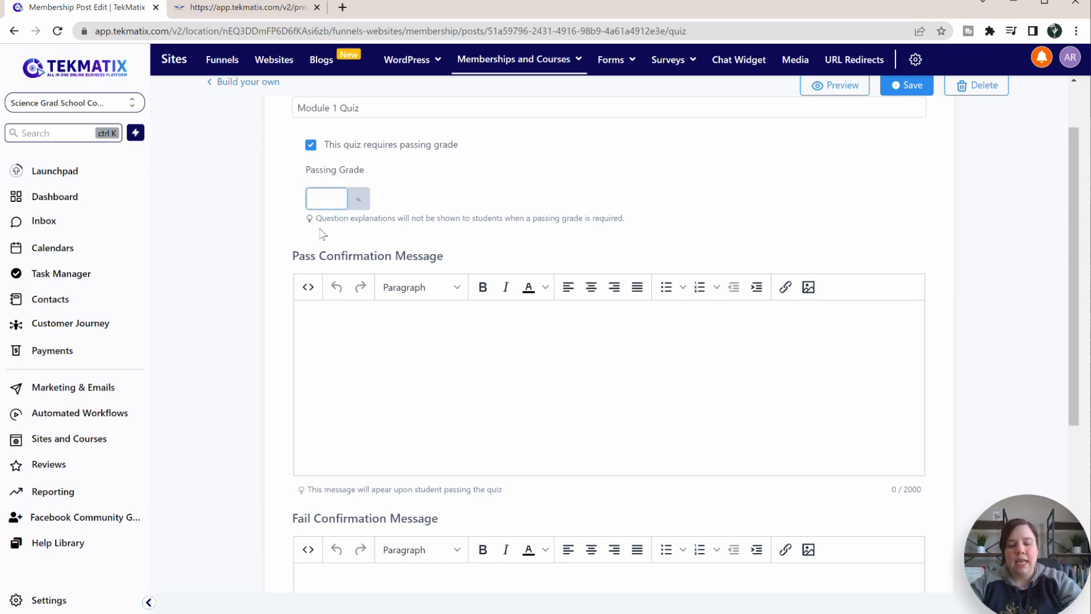
pyautogui.write('90')
pyautogui.click(507, 215)
# Look over the pass and fail confirmation message areas, and turn off the quiz's passing grade requirement
pyautogui.scroll(-3, 506, 214)
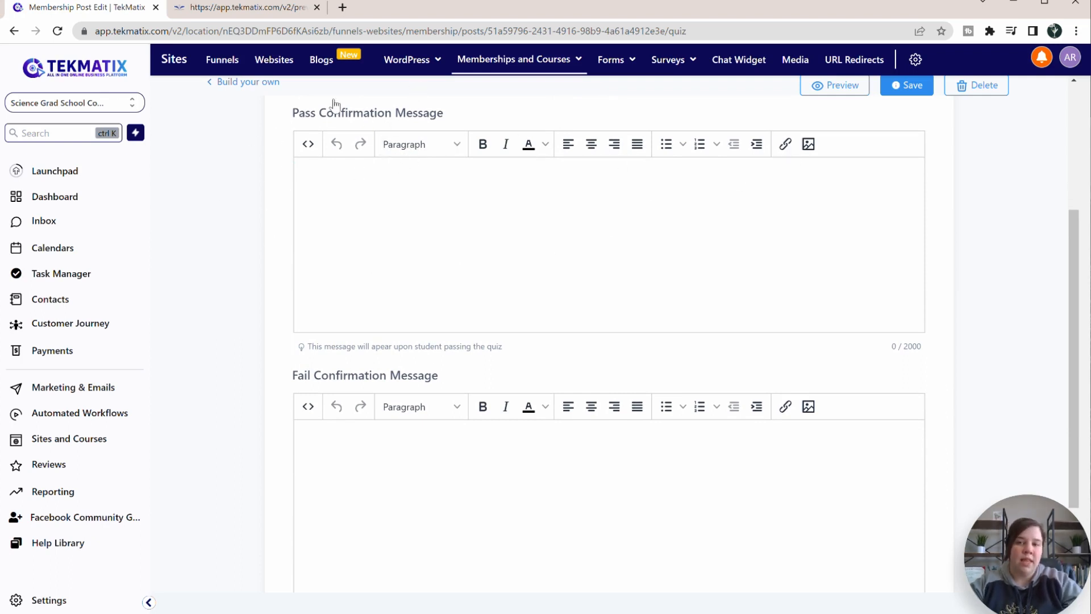
pyautogui.scroll(-2, 333, 437)
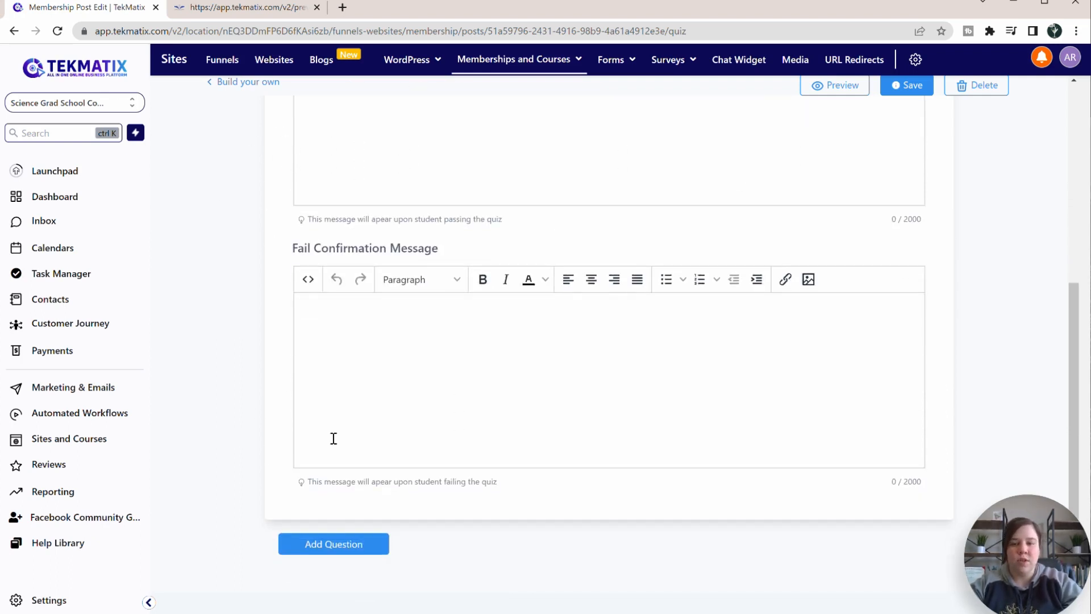
pyautogui.scroll(5, 333, 438)
pyautogui.click(311, 218)
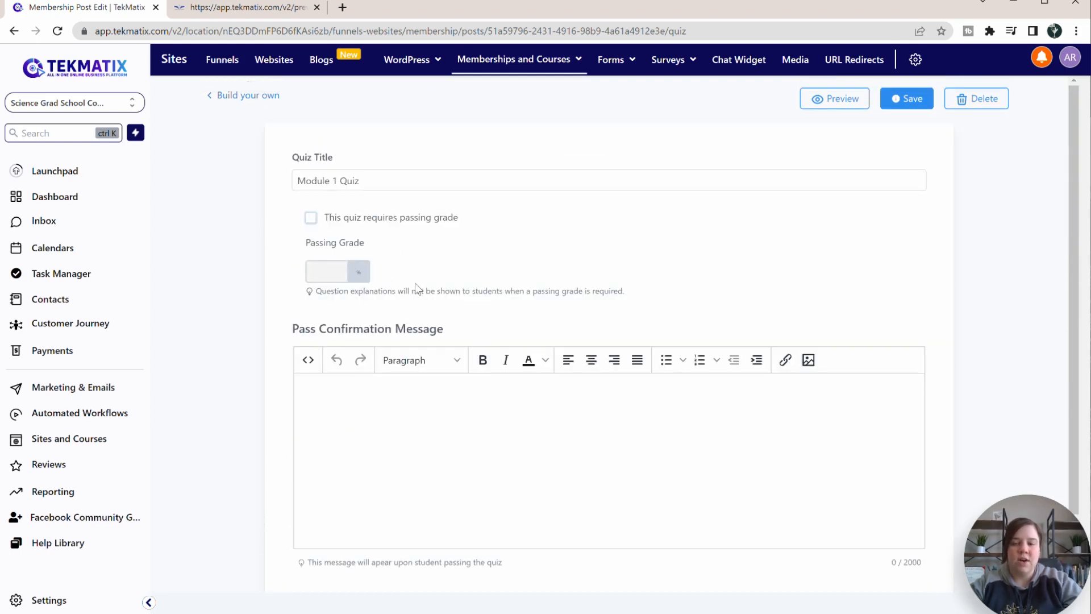
# Write "Congratulations on passing your quiz!" as the quiz's pass confirmation message
pyautogui.scroll(-1, 413, 287)
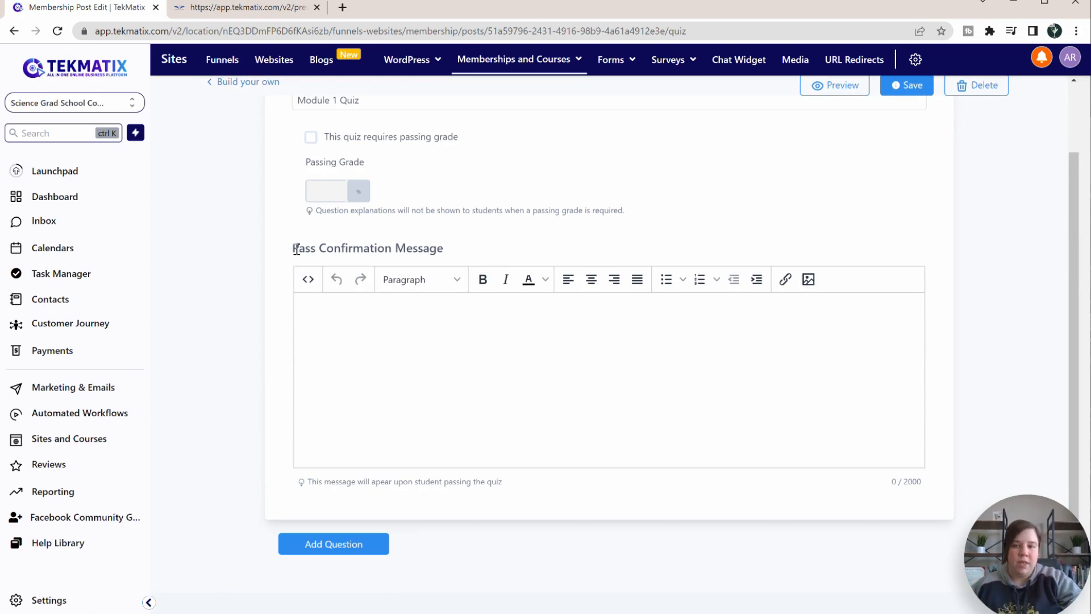
pyautogui.moveTo(297, 249); pyautogui.dragTo(430, 245)
pyautogui.click(432, 248)
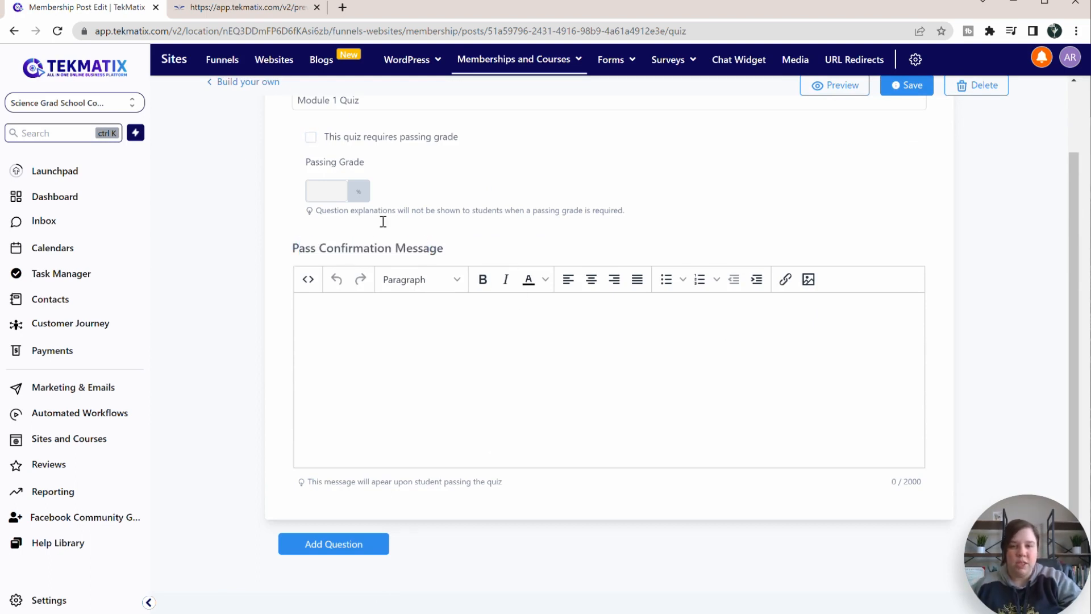
pyautogui.click(475, 417)
pyautogui.write('Con')
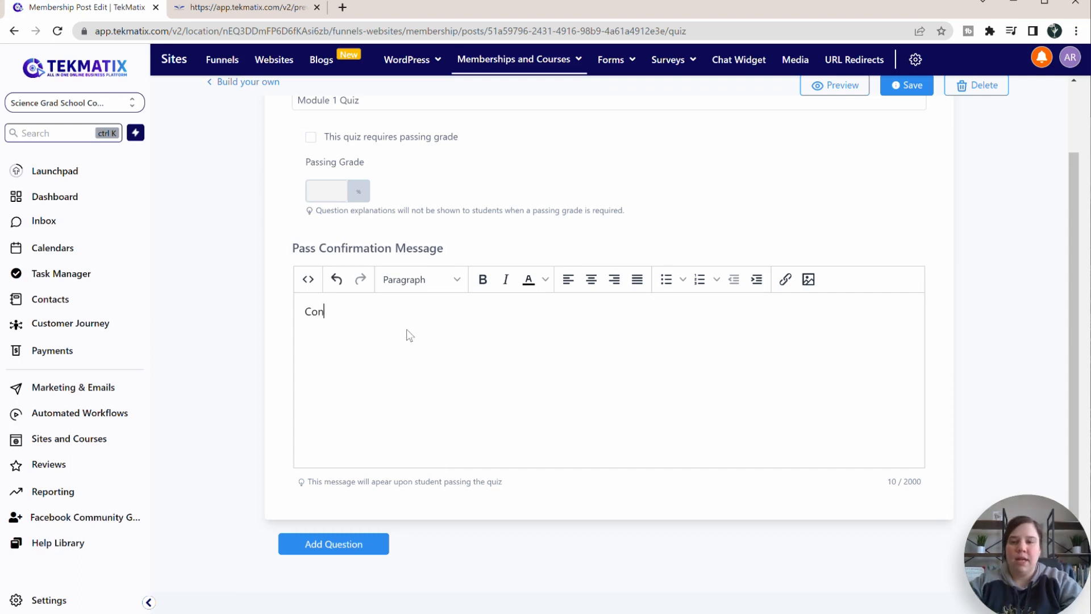
pyautogui.write('gratulation')
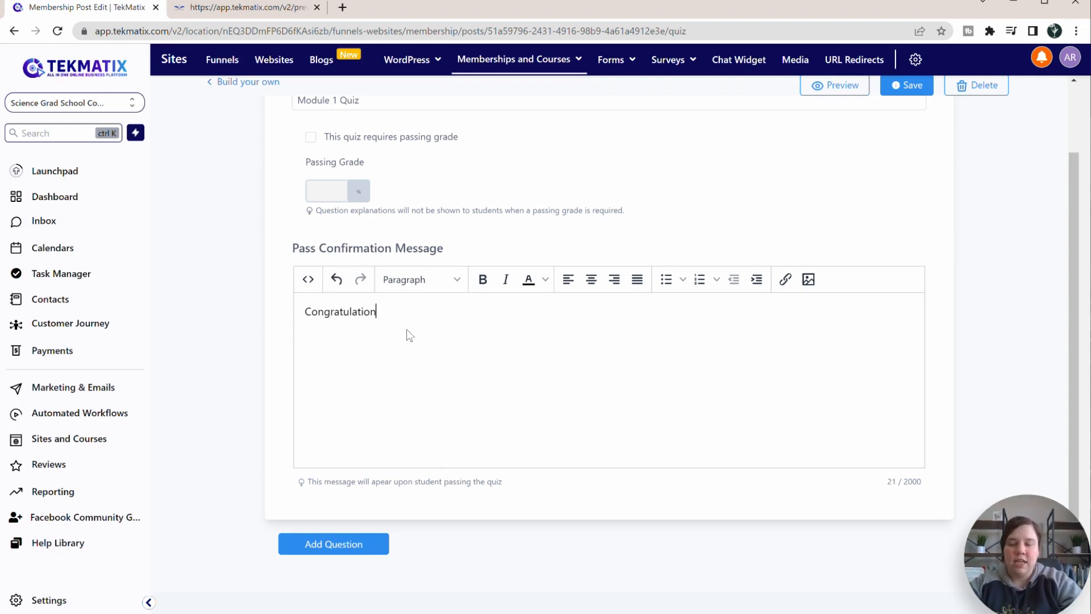
pyautogui.write('s on padding t')
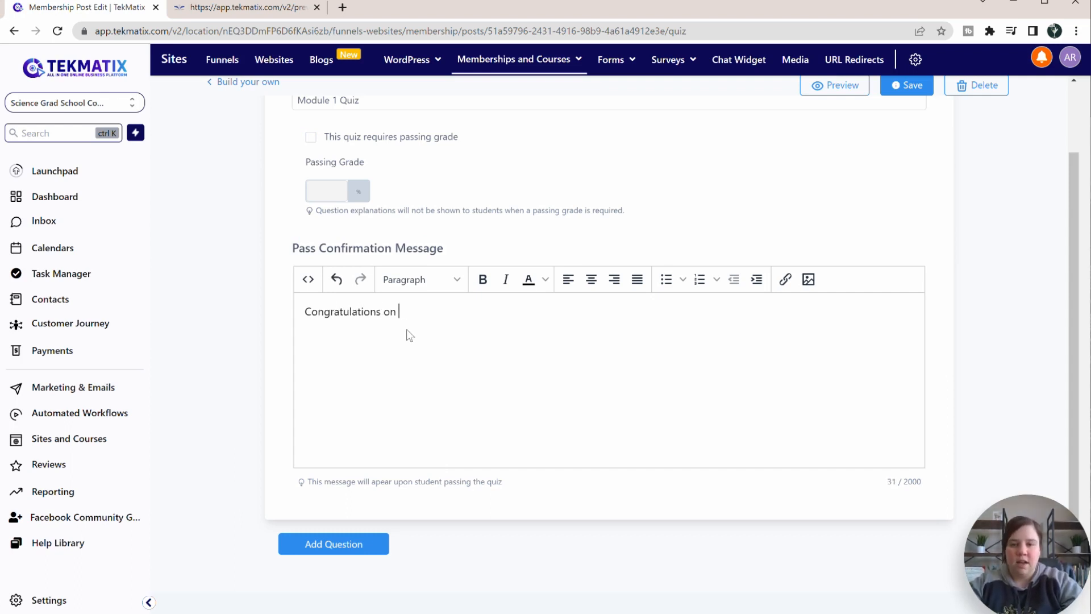
pyautogui.press('BackSpace')
pyautogui.press('BackSpace')
pyautogui.press('BackSpace')
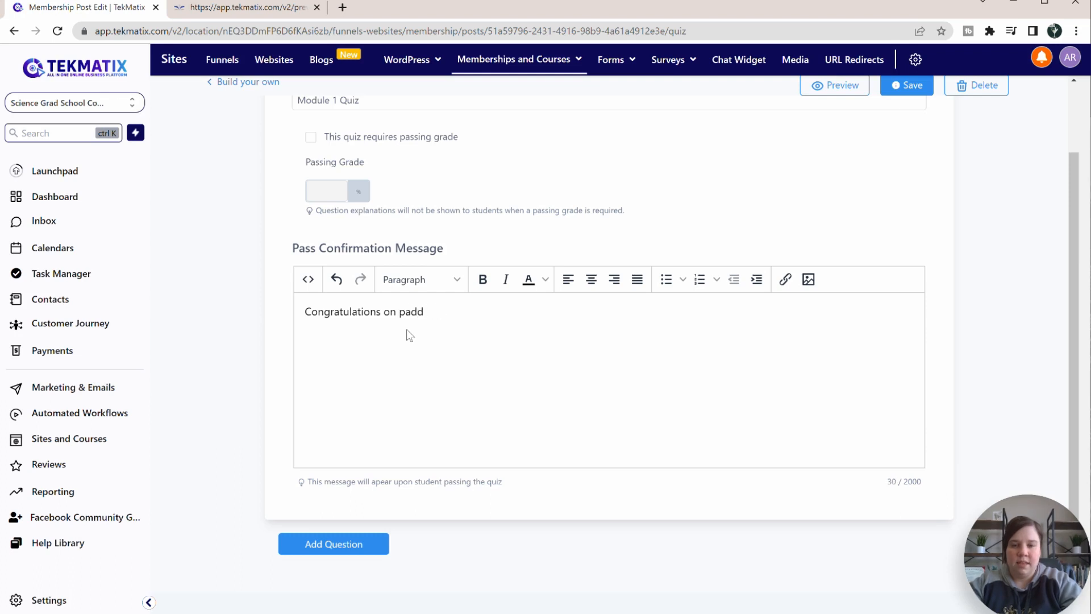
pyautogui.write('ssing your ')
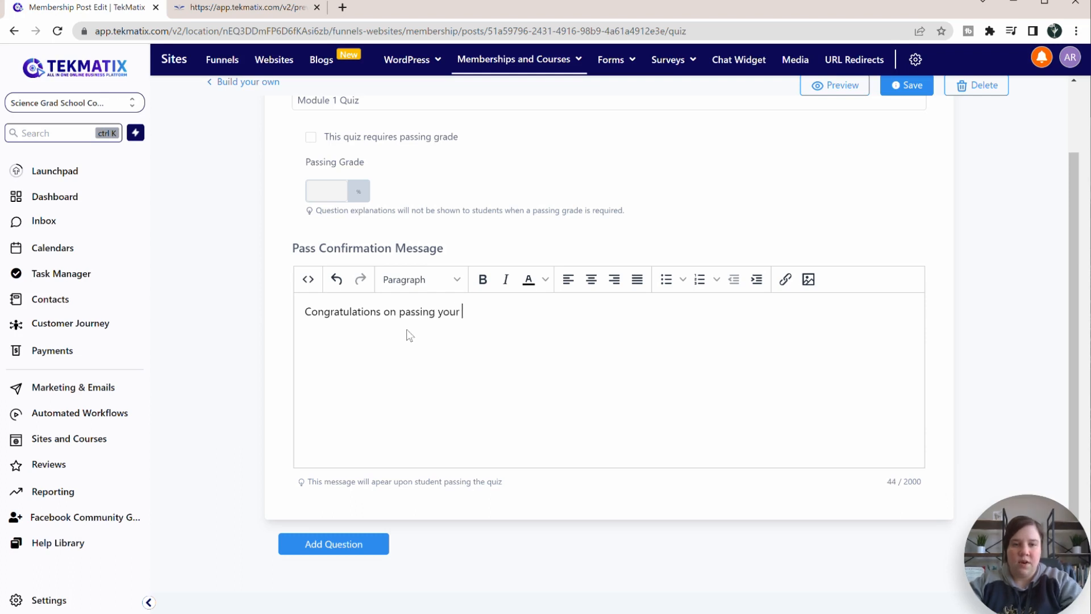
pyautogui.write('quiz!')
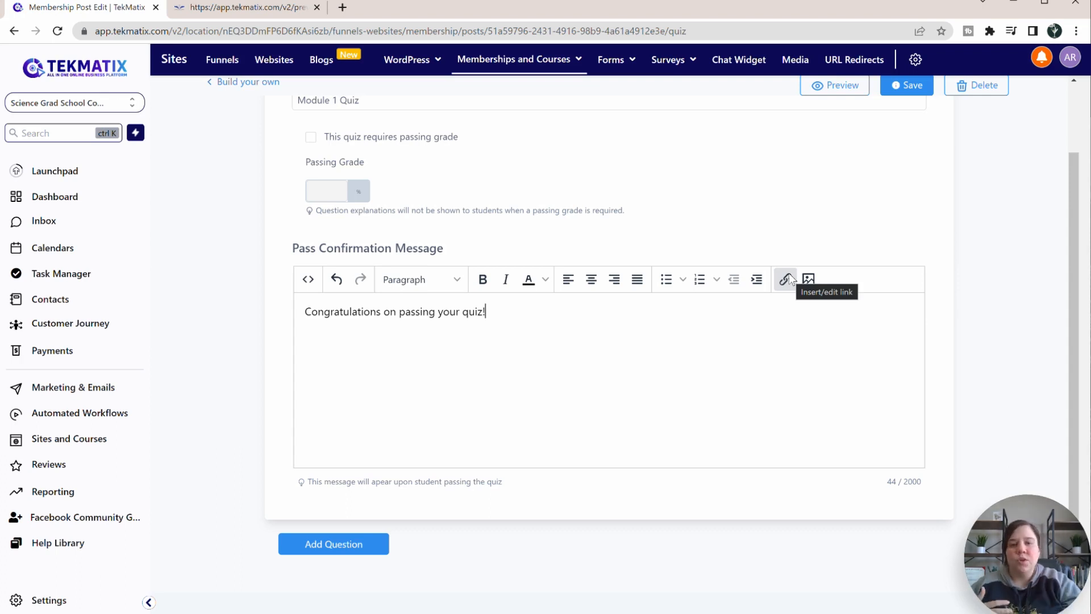
# Upload the open-book logo "Untitled (1000 x 1000 px) (3873 x 4814 px) (256 x 256 px) (1).png" from Downloads into the pass confirmation message
pyautogui.click(808, 278)
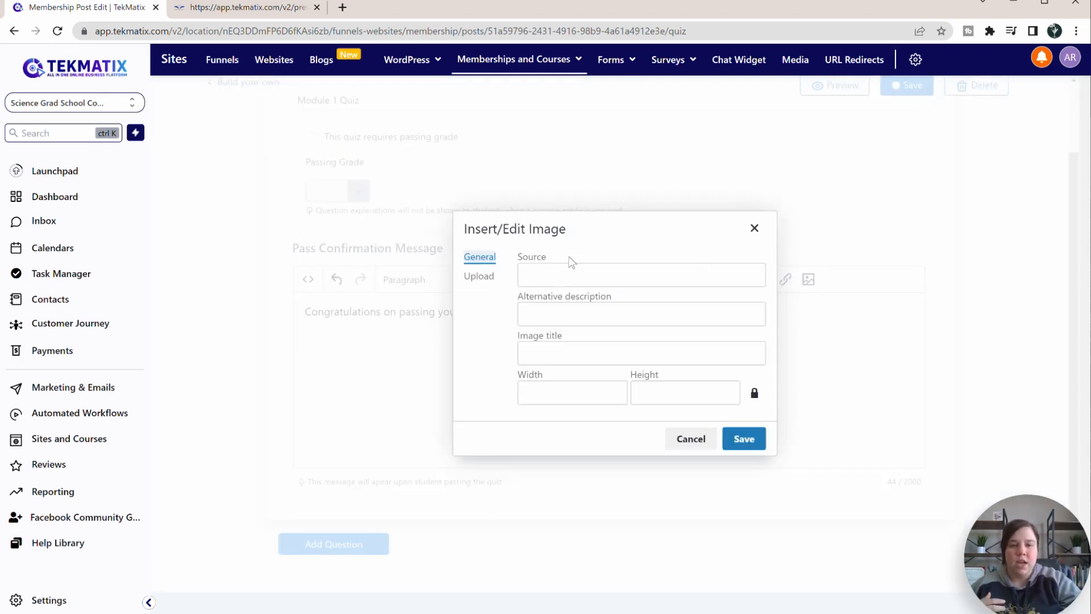
pyautogui.click(480, 277)
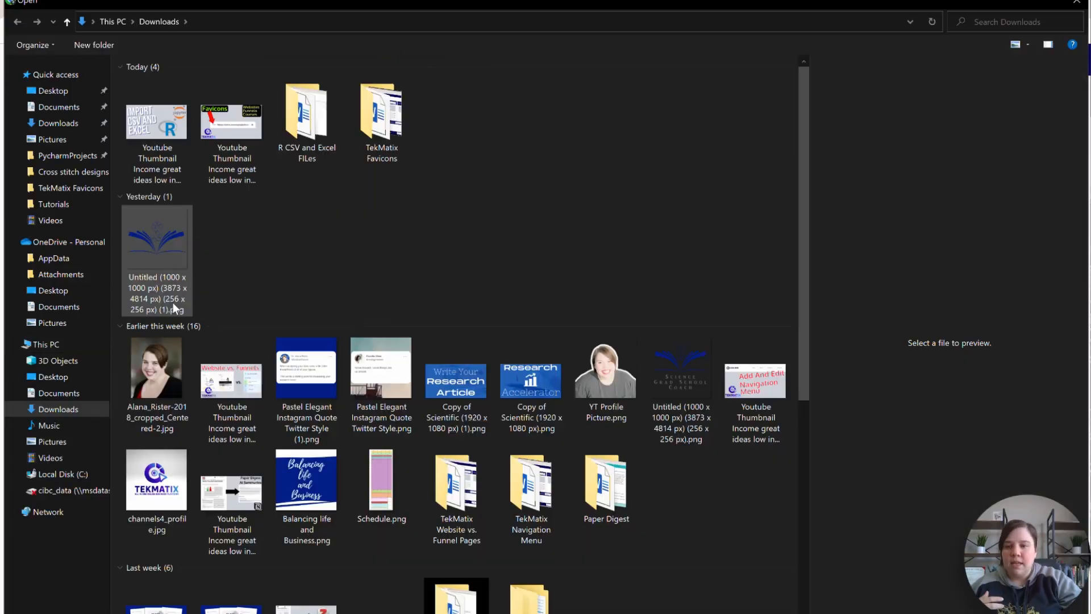
pyautogui.click(137, 288)
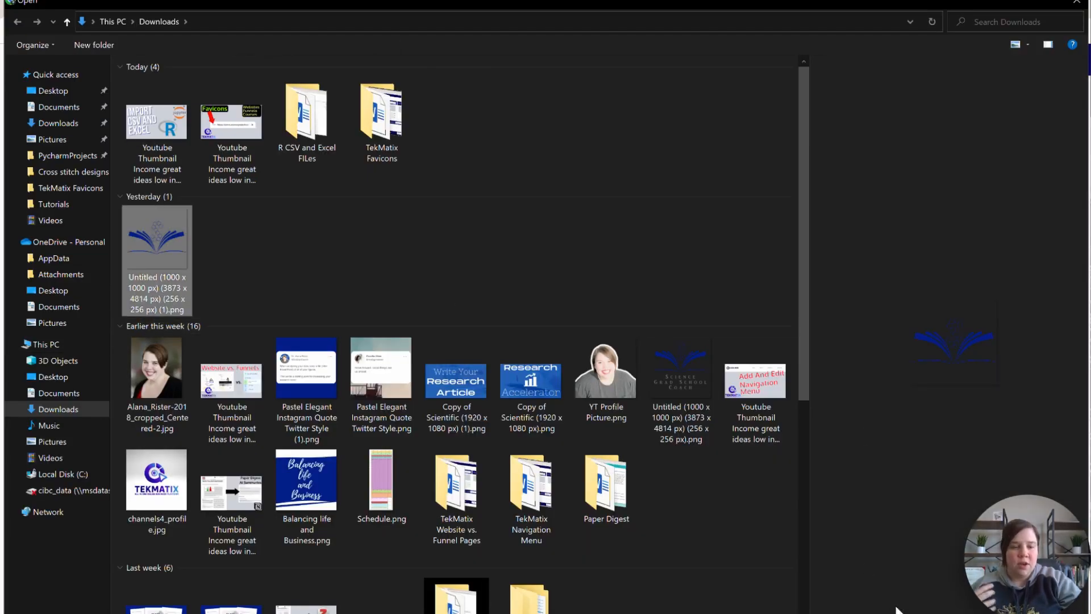
pyautogui.press('Return')
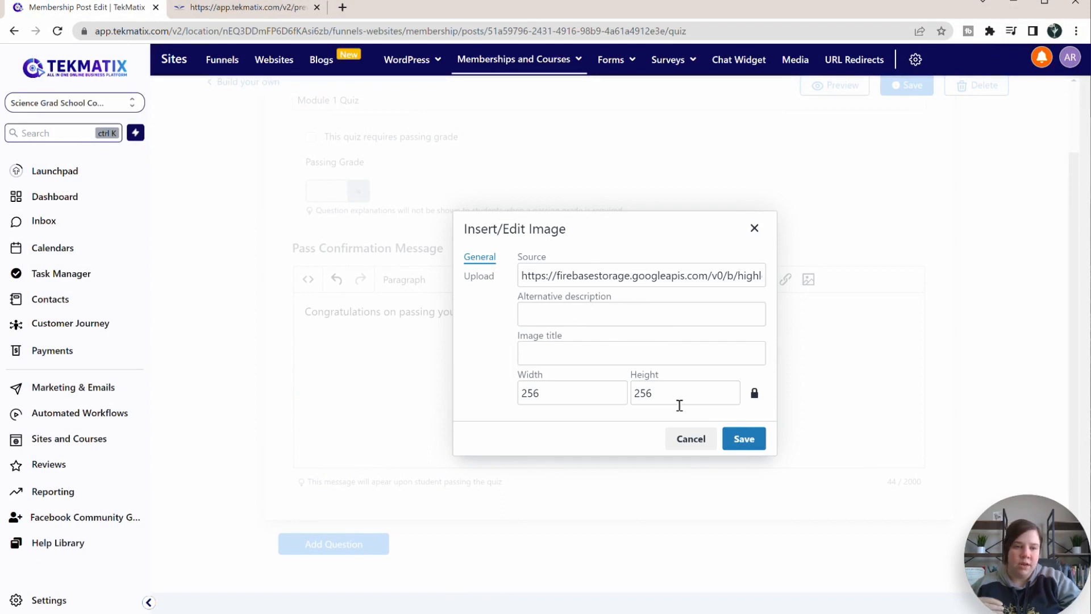
pyautogui.click(746, 439)
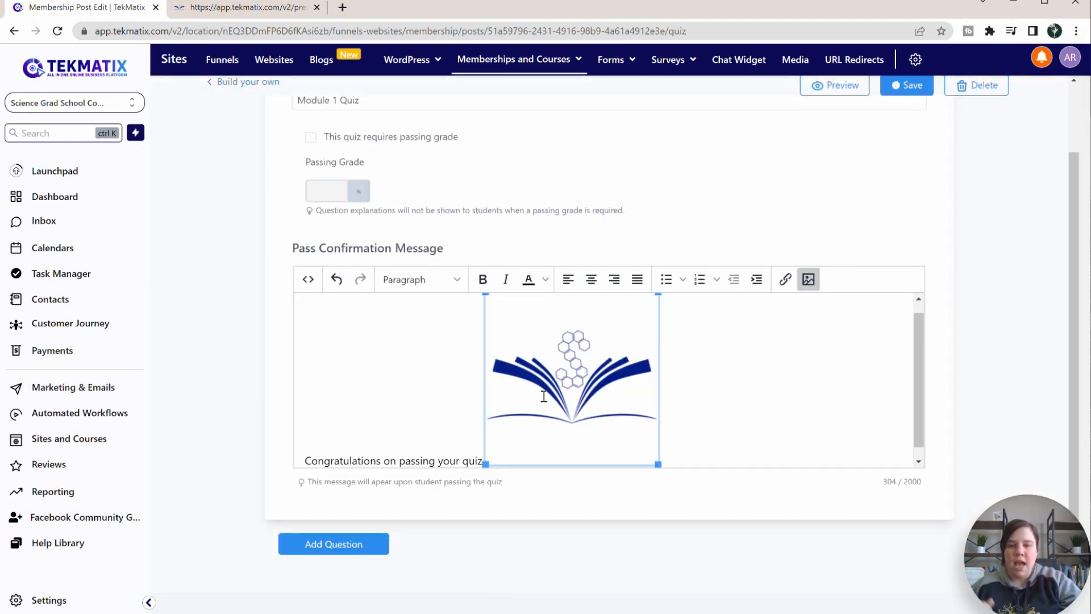
# Move the logo ahead of the congratulations text and put the text on its own line below it
pyautogui.moveTo(544, 396); pyautogui.dragTo(308, 345)
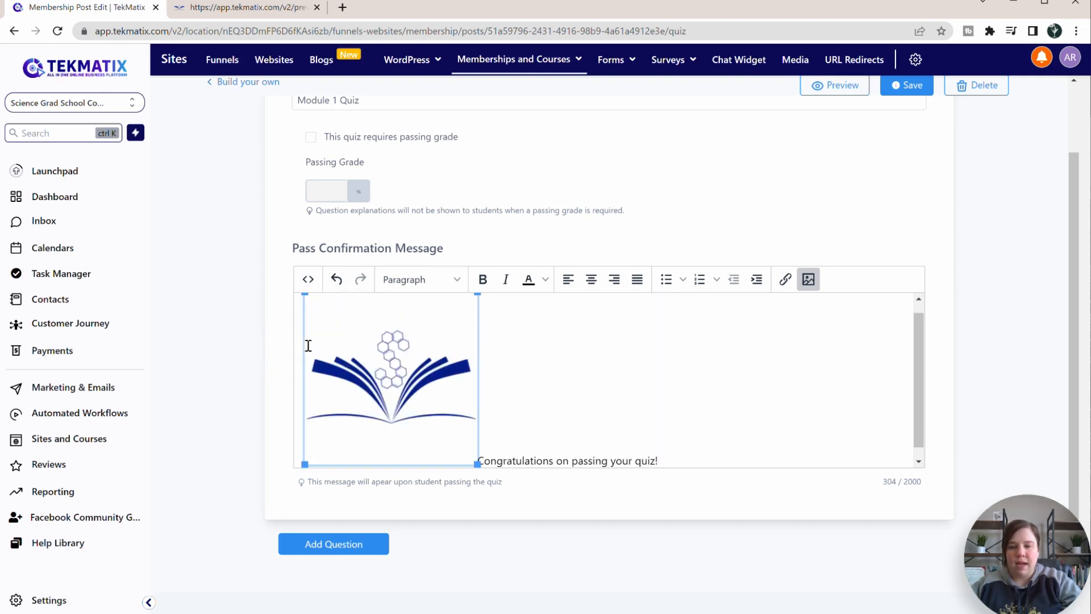
pyautogui.click(478, 460)
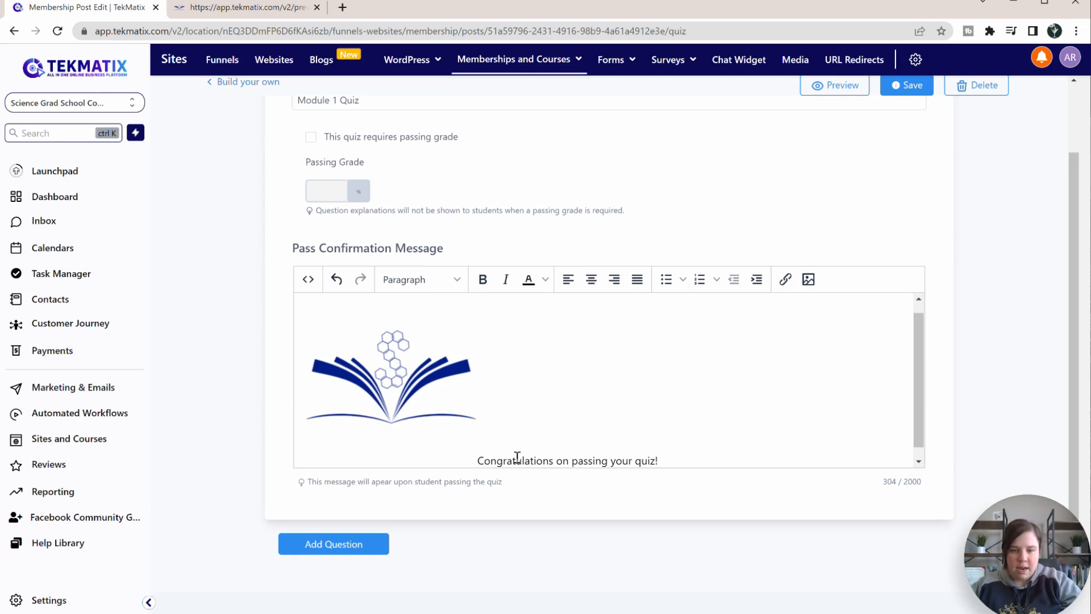
pyautogui.press('Return')
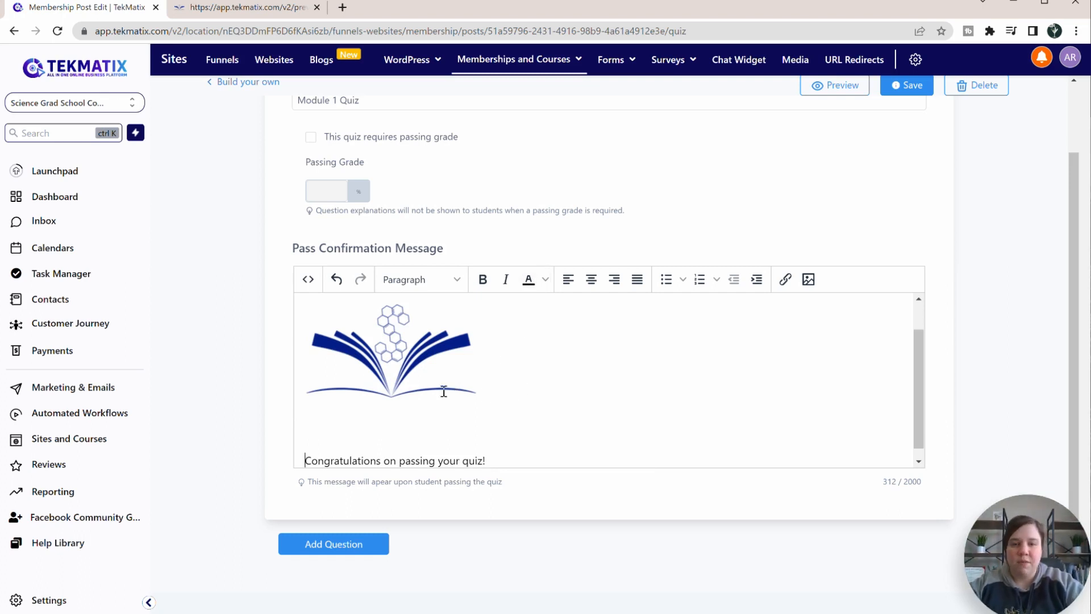
pyautogui.scroll(-1, 439, 381)
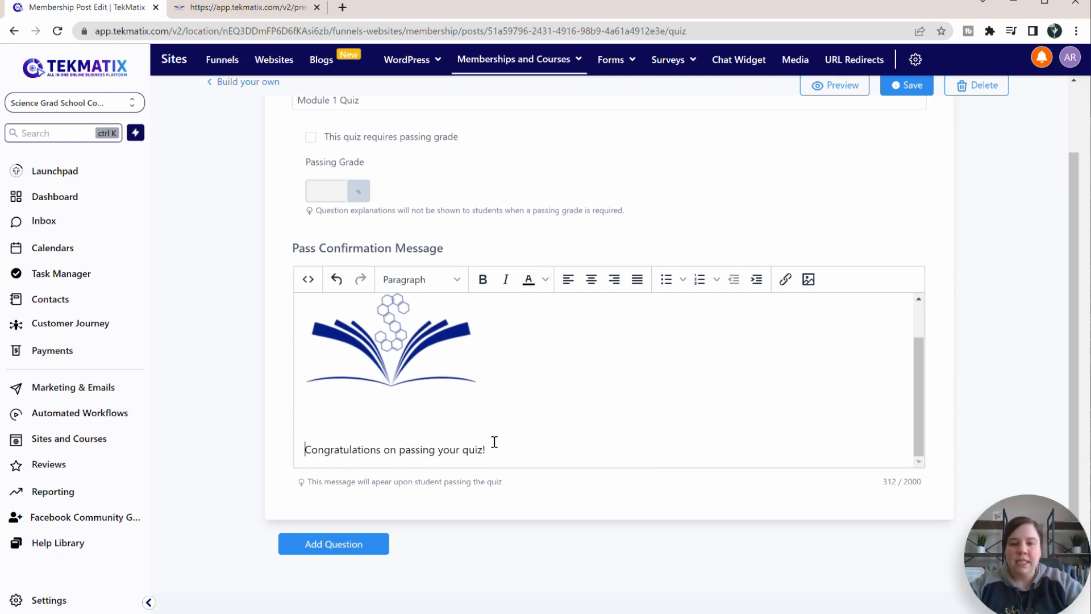
pyautogui.moveTo(493, 451); pyautogui.dragTo(284, 460)
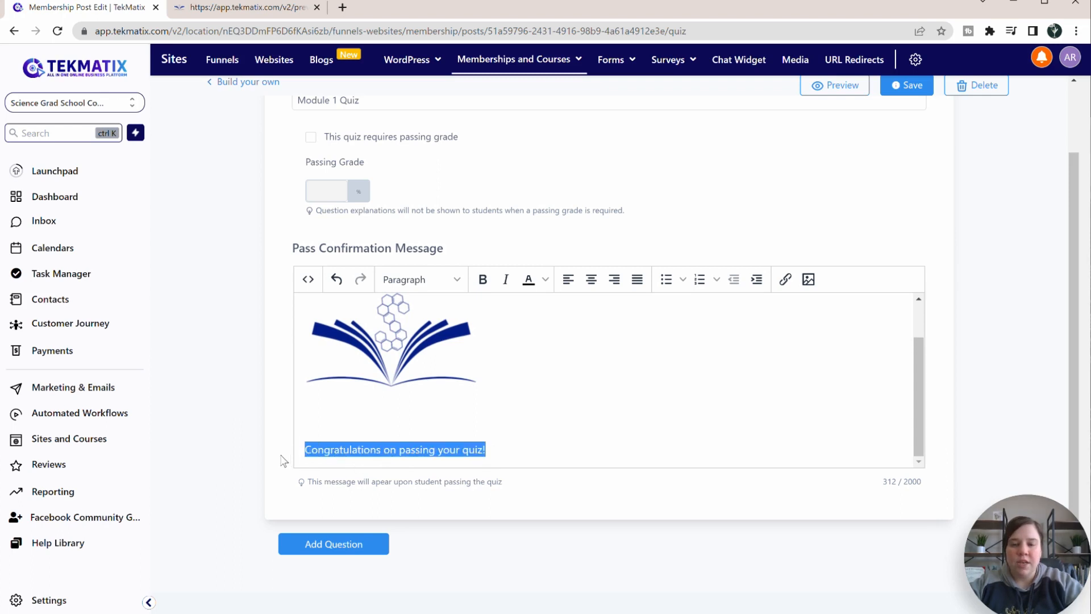
pyautogui.click(461, 276)
pyautogui.click(521, 232)
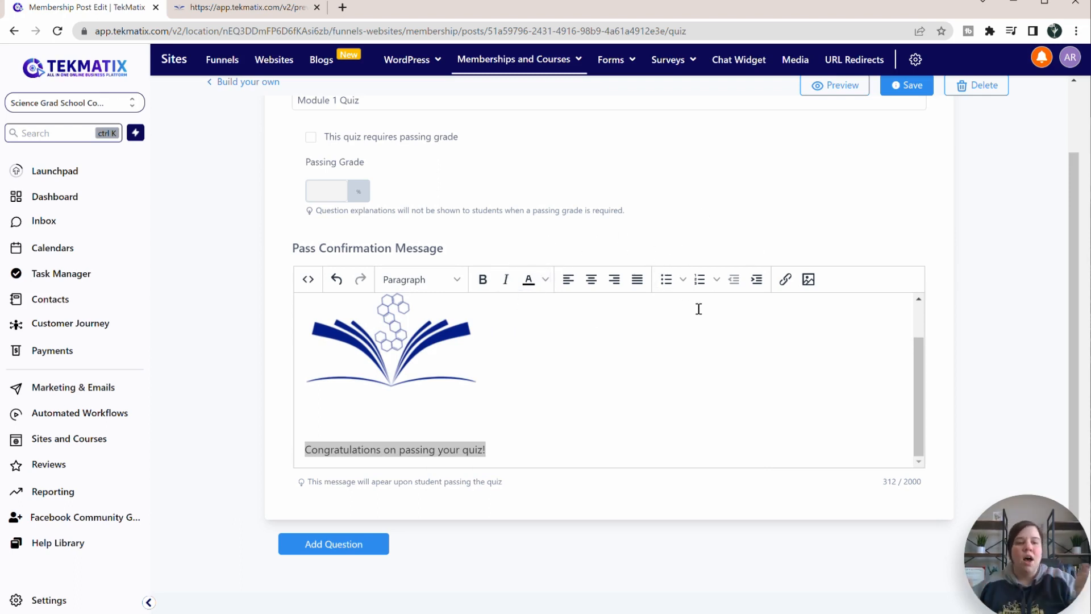
pyautogui.scroll(2, 750, 170)
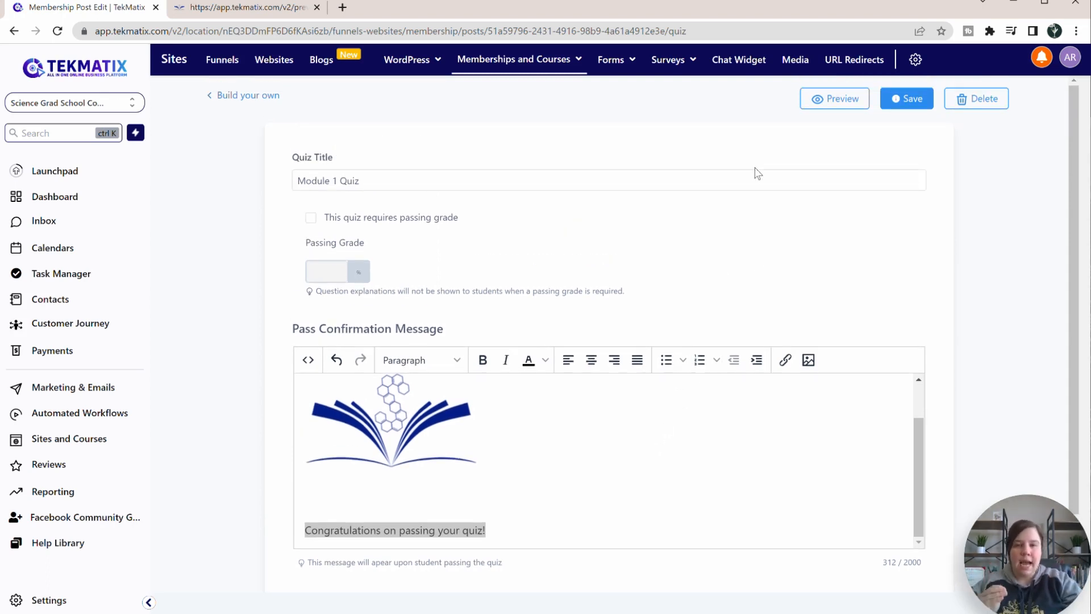
pyautogui.scroll(-2, 756, 171)
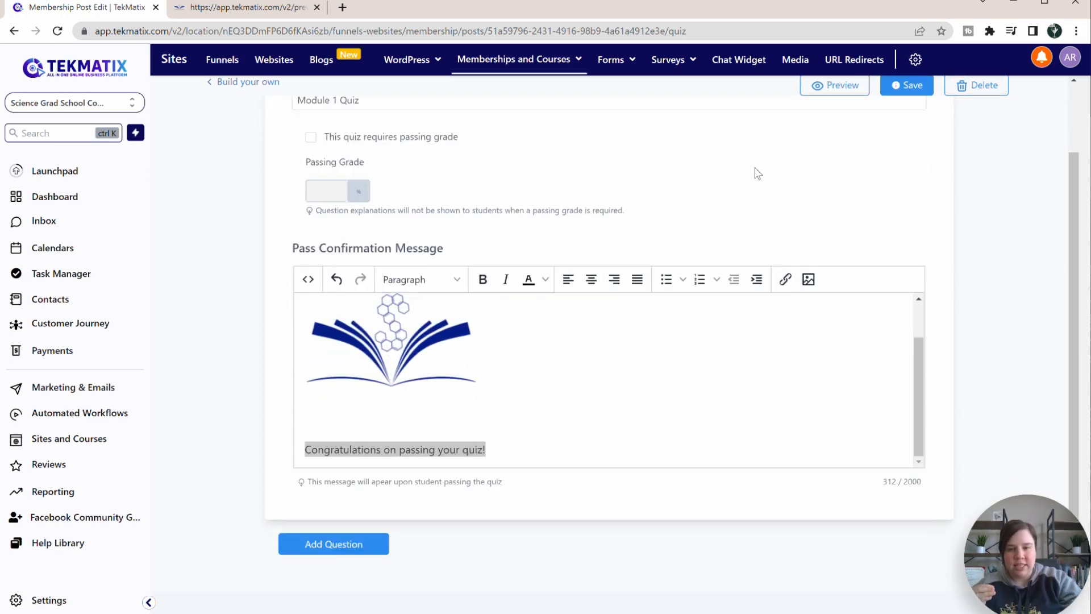
# Add a first question to the quiz and replace its placeholder text with "Did you like this module?"
pyautogui.click(328, 548)
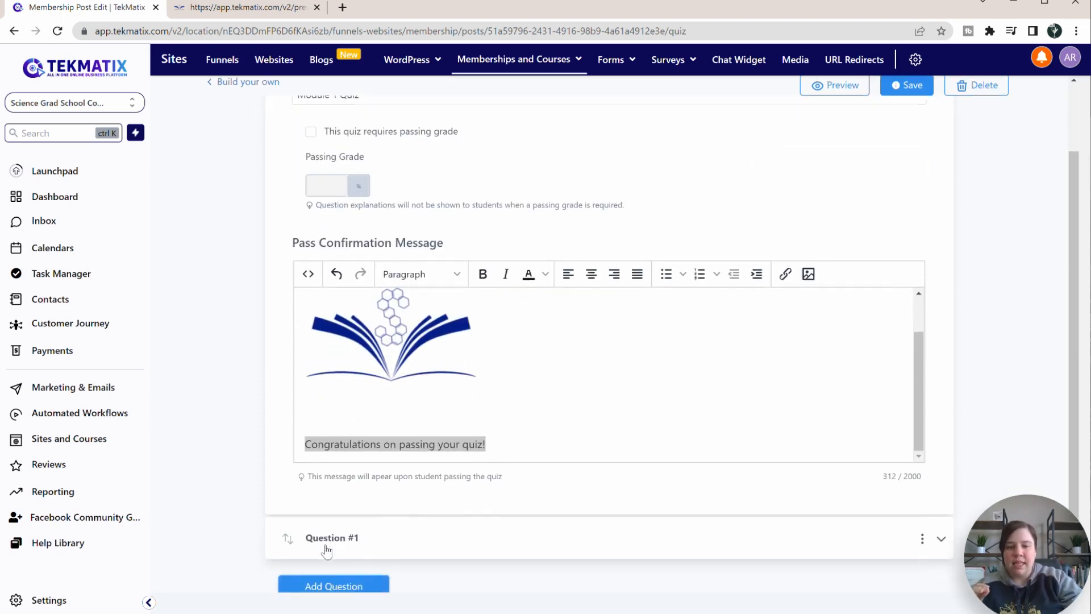
pyautogui.scroll(-1, 325, 550)
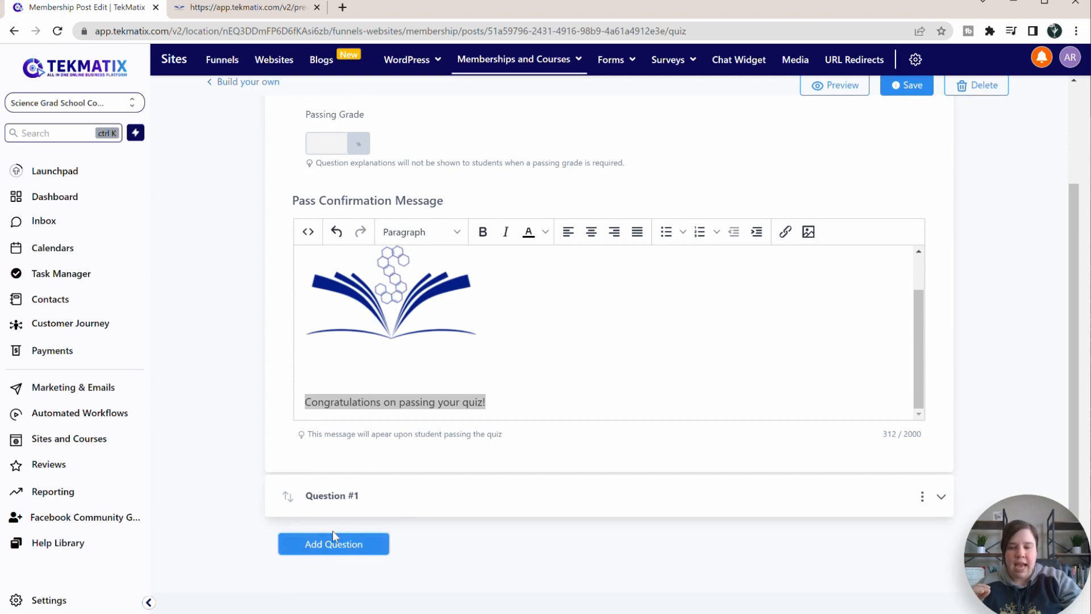
pyautogui.click(321, 499)
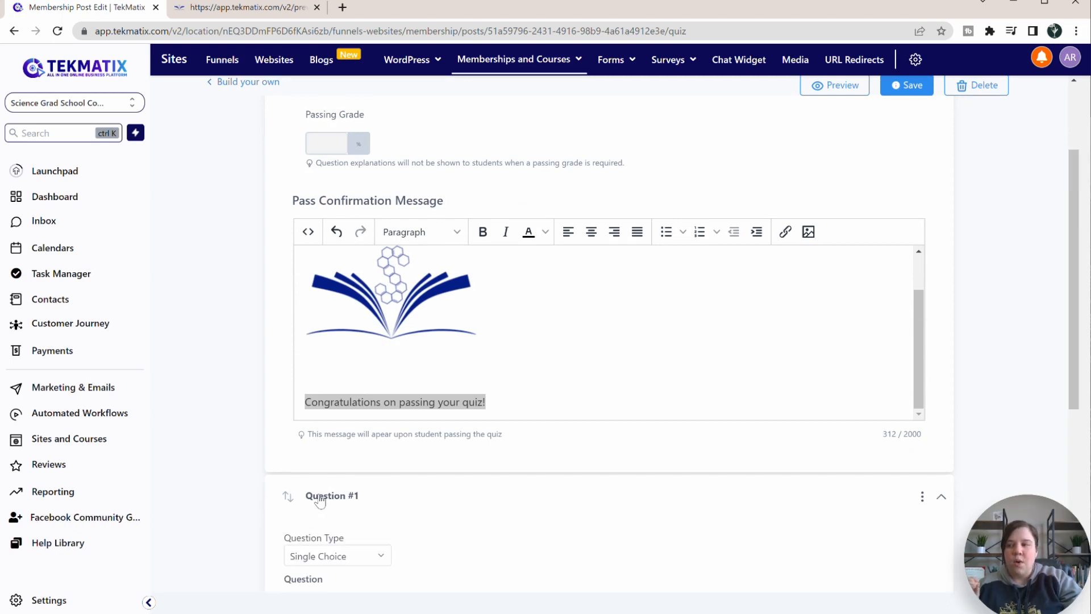
pyautogui.scroll(-6, 333, 440)
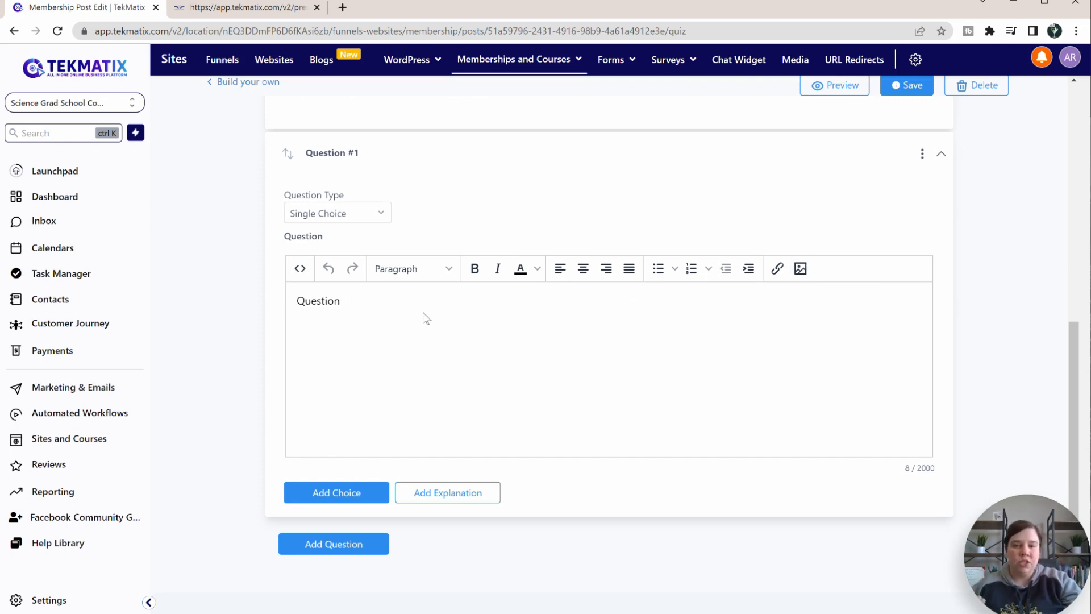
pyautogui.moveTo(347, 304); pyautogui.dragTo(263, 294)
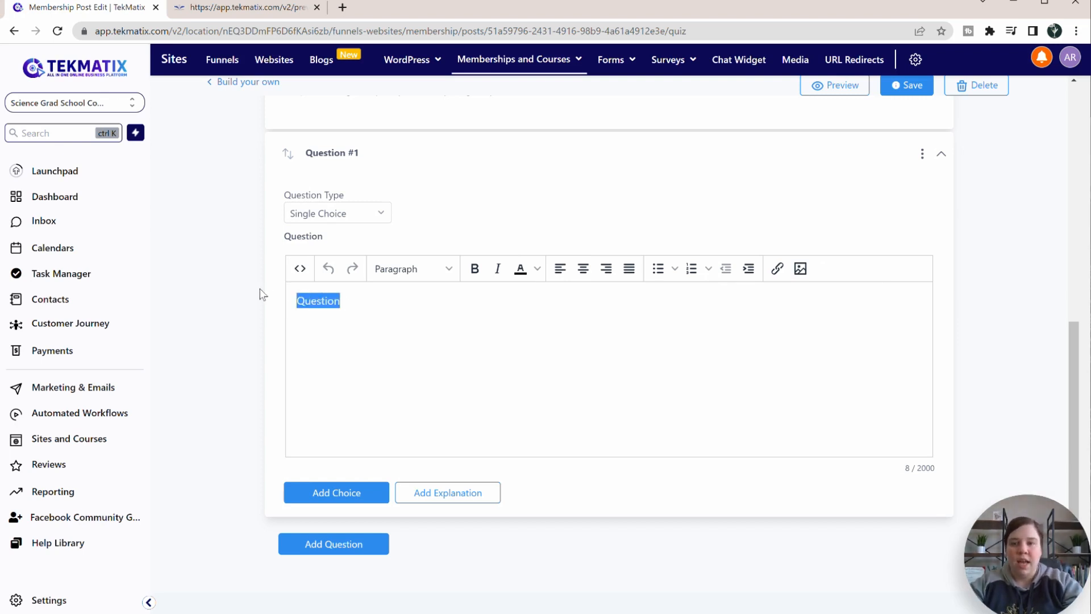
pyautogui.write('Did you like th')
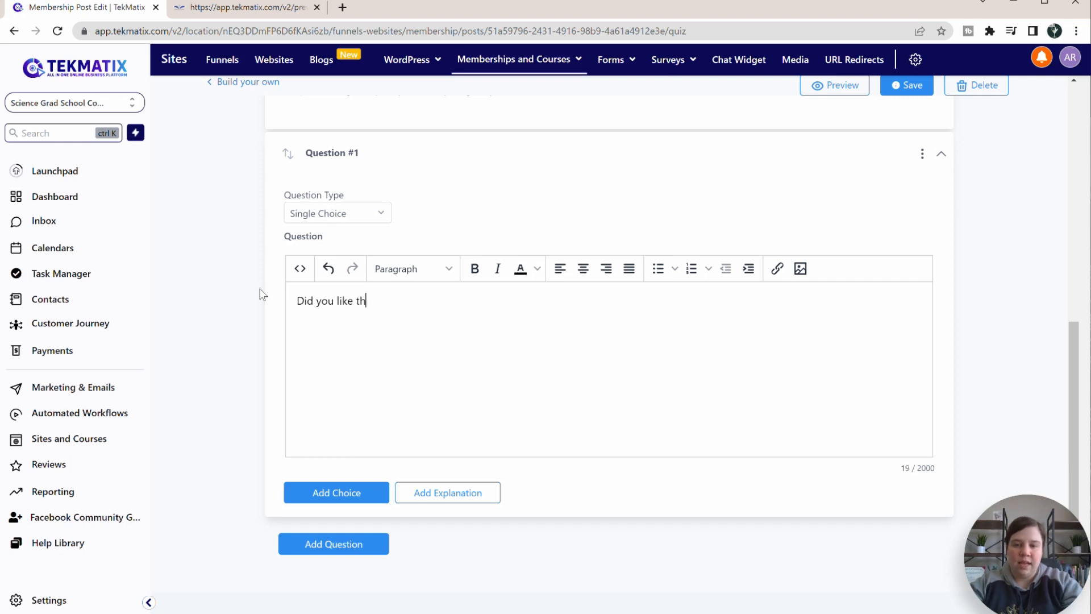
pyautogui.write('is module?')
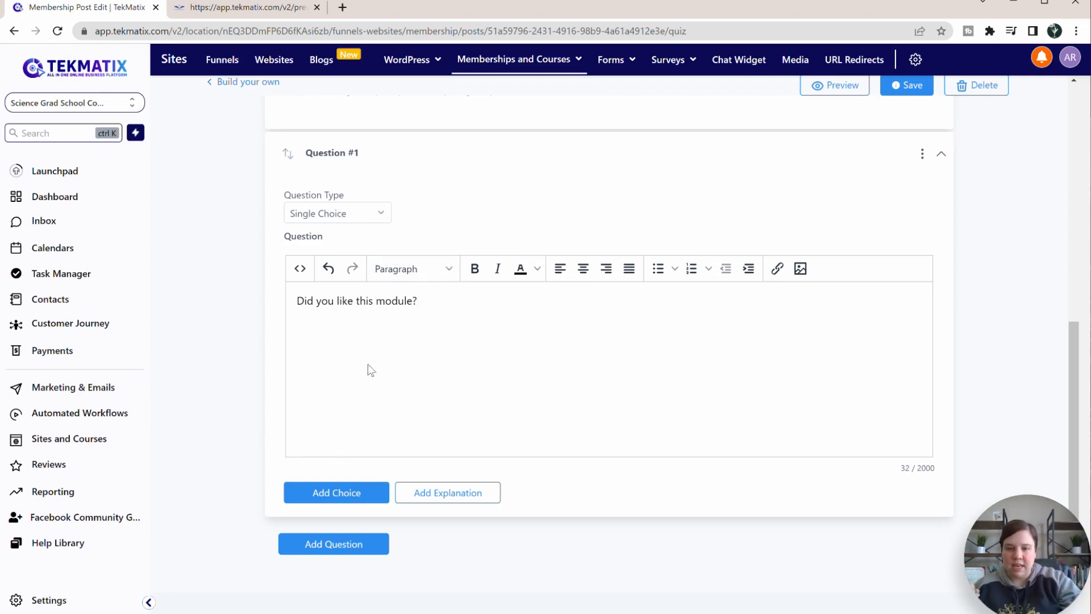
# Add a first answer choice to the question reading "The module was awesome"
pyautogui.click(324, 496)
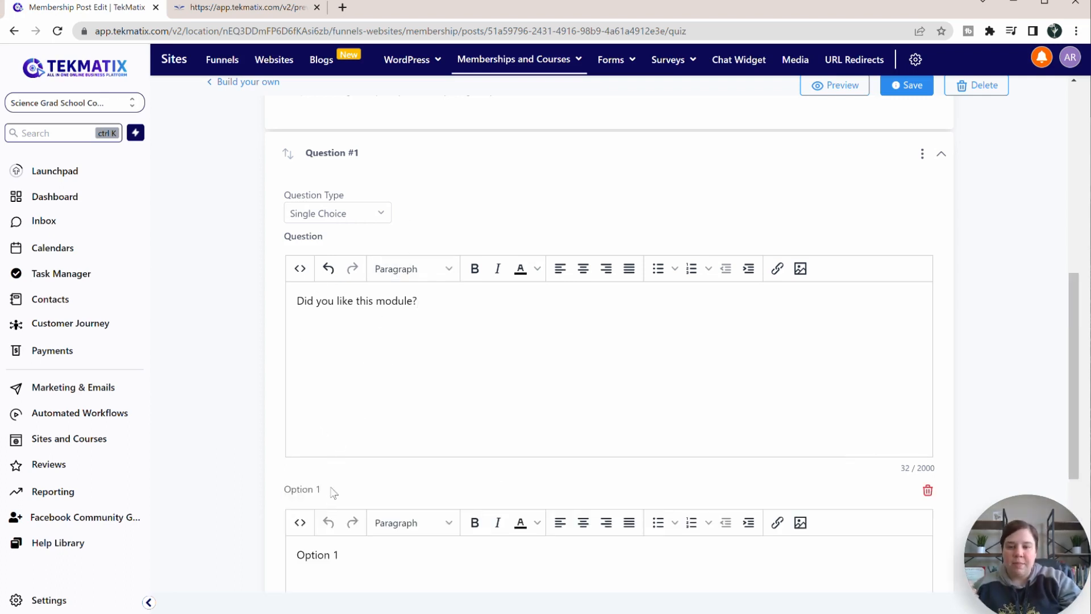
pyautogui.scroll(-5, 358, 425)
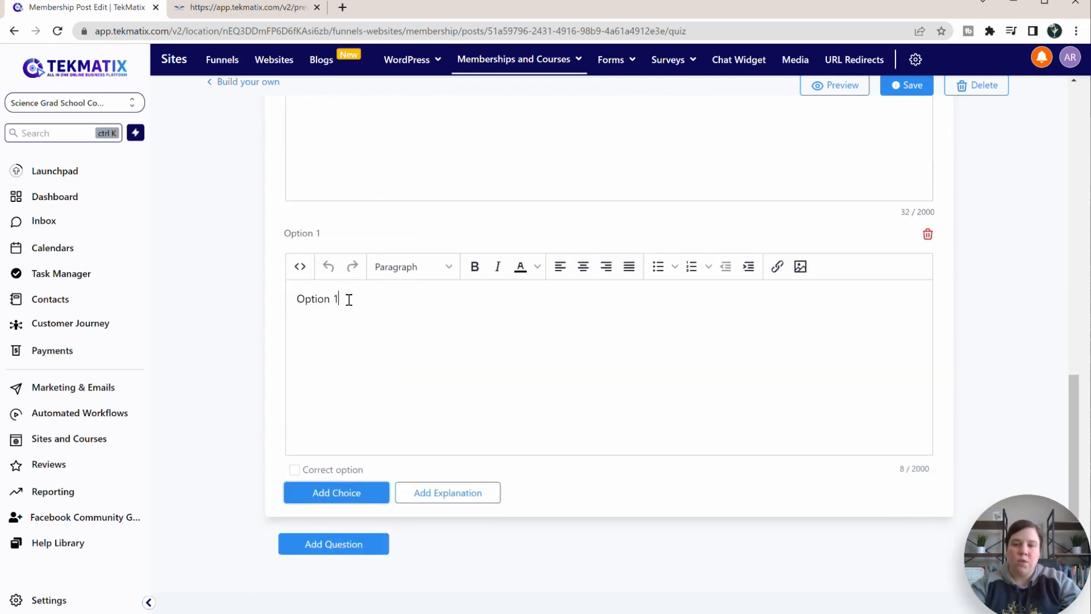
pyautogui.moveTo(347, 300); pyautogui.dragTo(271, 308)
pyautogui.write('The mod')
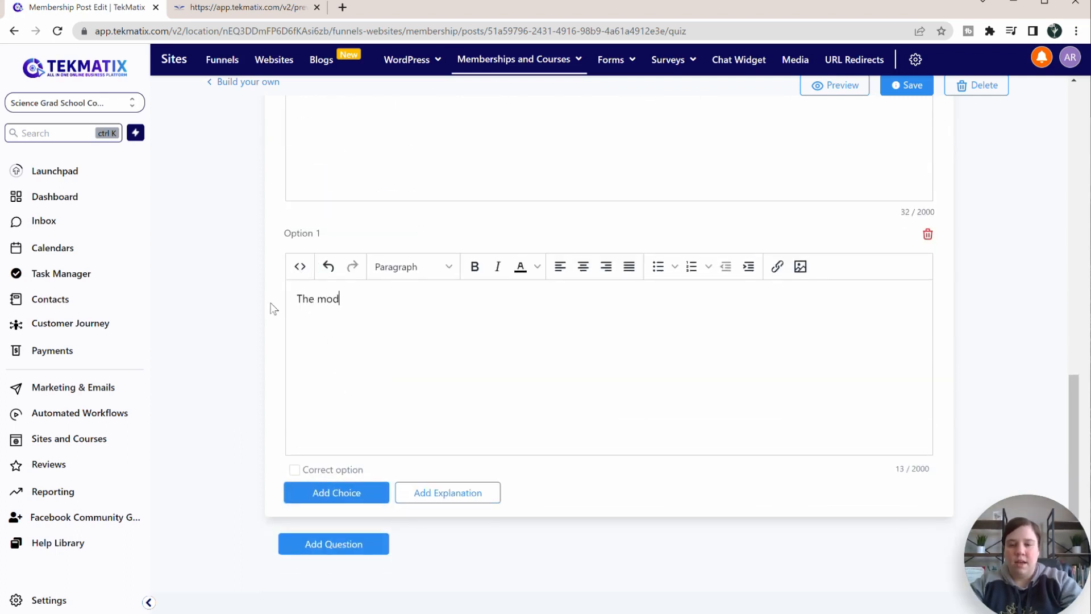
pyautogui.write('ule was awesome')
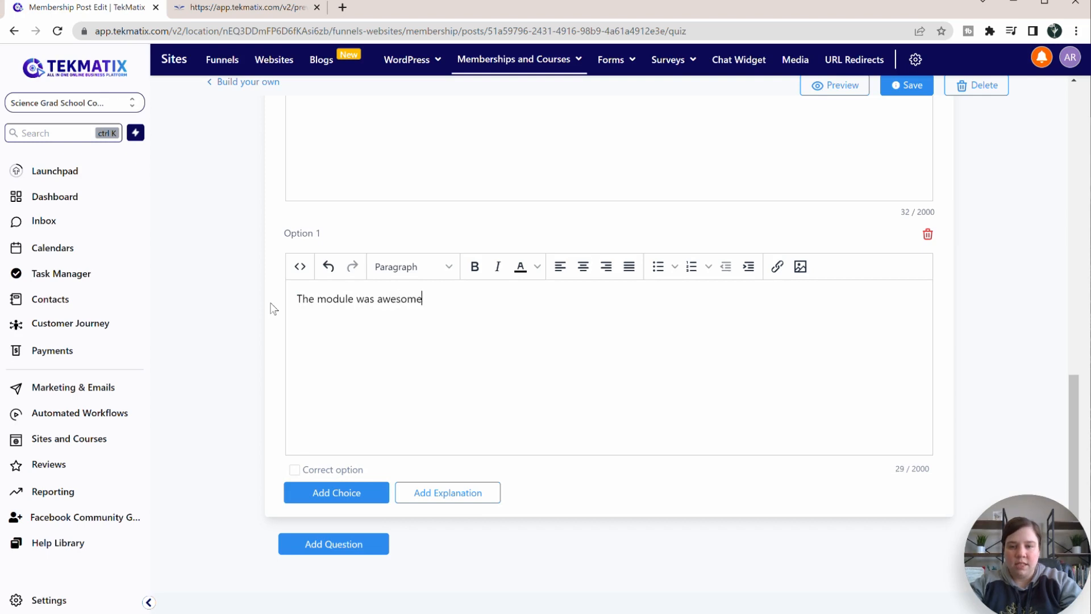
# Add a second answer choice to the question reading "It was okay..."
pyautogui.click(322, 492)
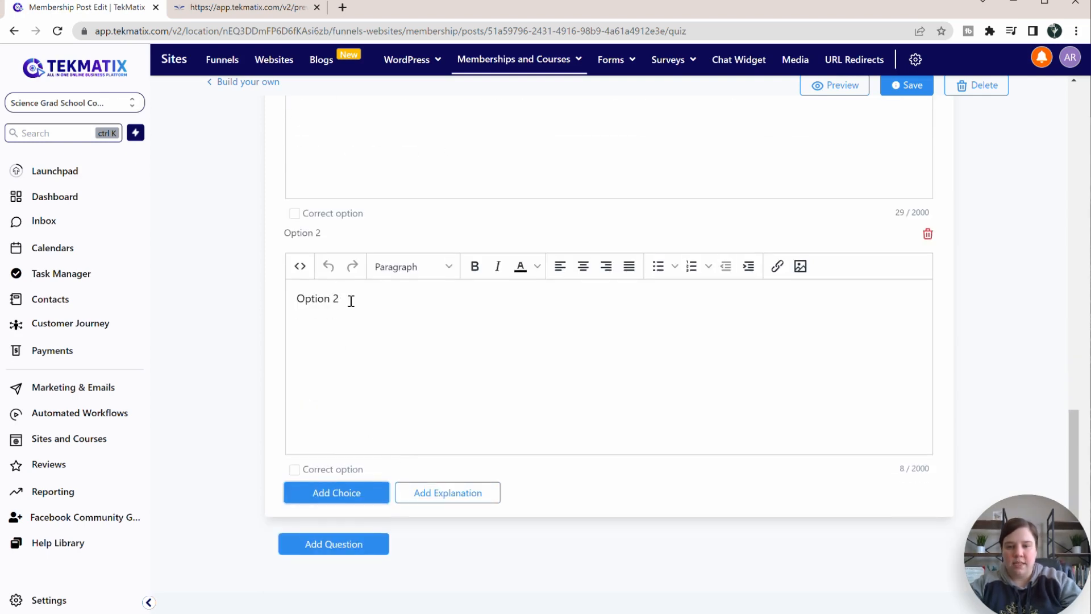
pyautogui.moveTo(348, 301); pyautogui.dragTo(279, 307)
pyautogui.write('It was o')
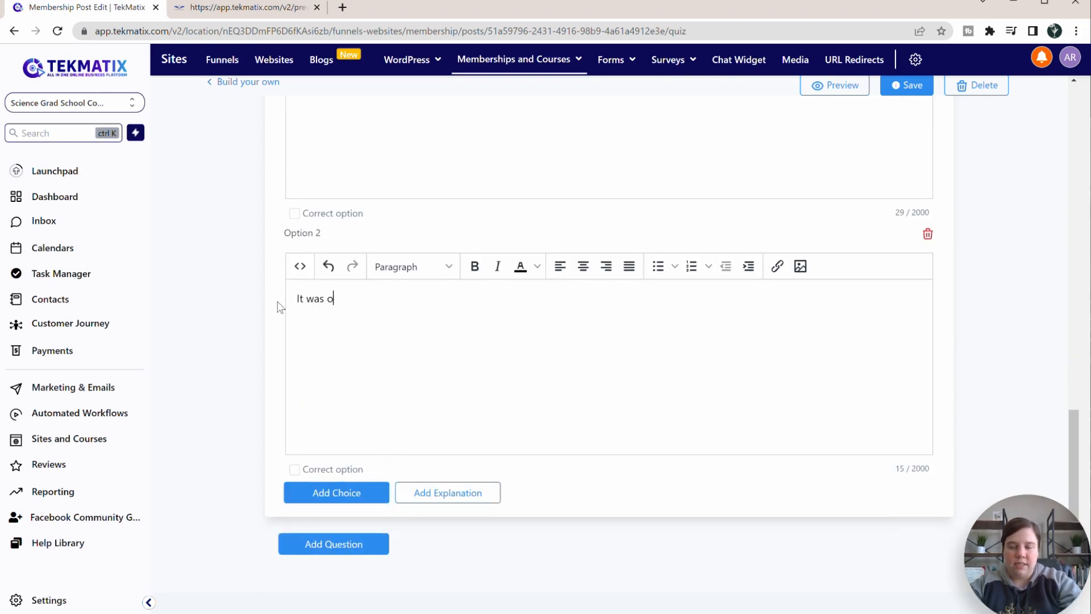
pyautogui.write('kay...')
# Add a third answer choice to the question reading "I hated it!"
pyautogui.click(337, 493)
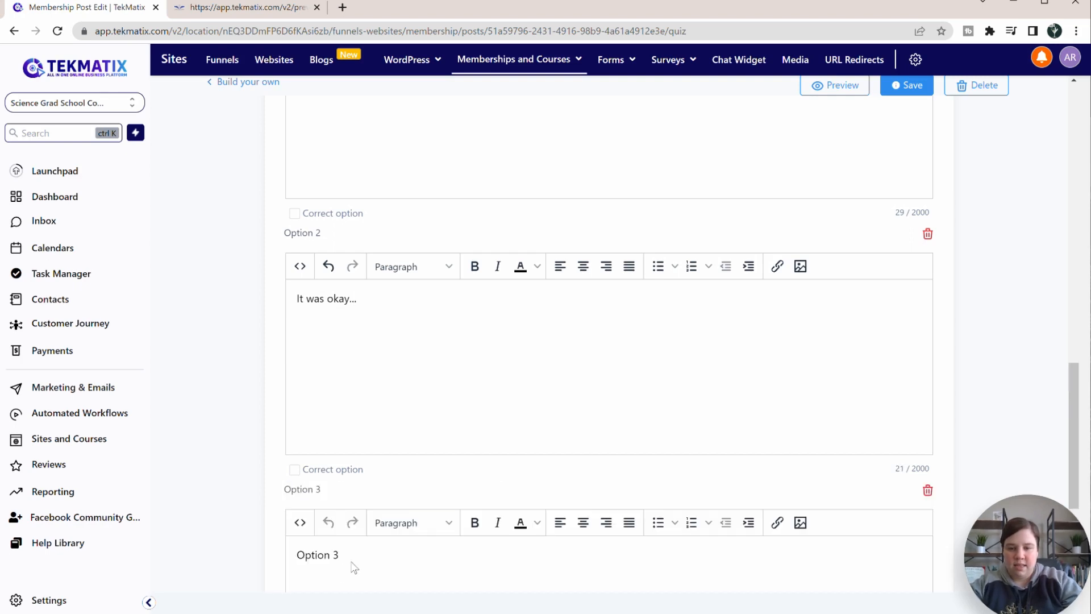
pyautogui.moveTo(341, 554); pyautogui.dragTo(295, 555)
pyautogui.press('BackSpace')
pyautogui.write('I ha')
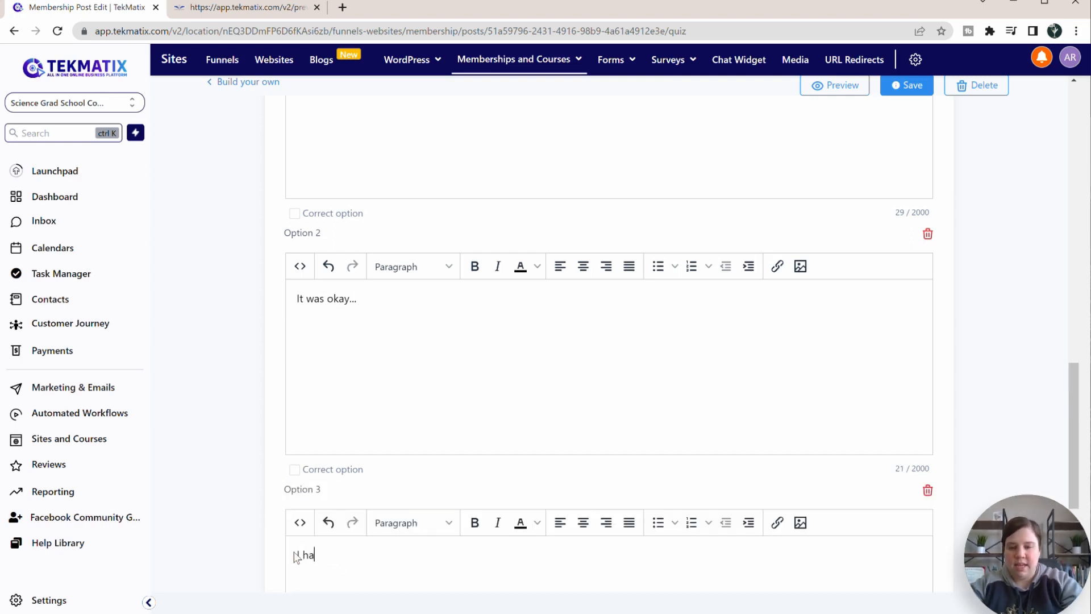
pyautogui.write('ted it!')
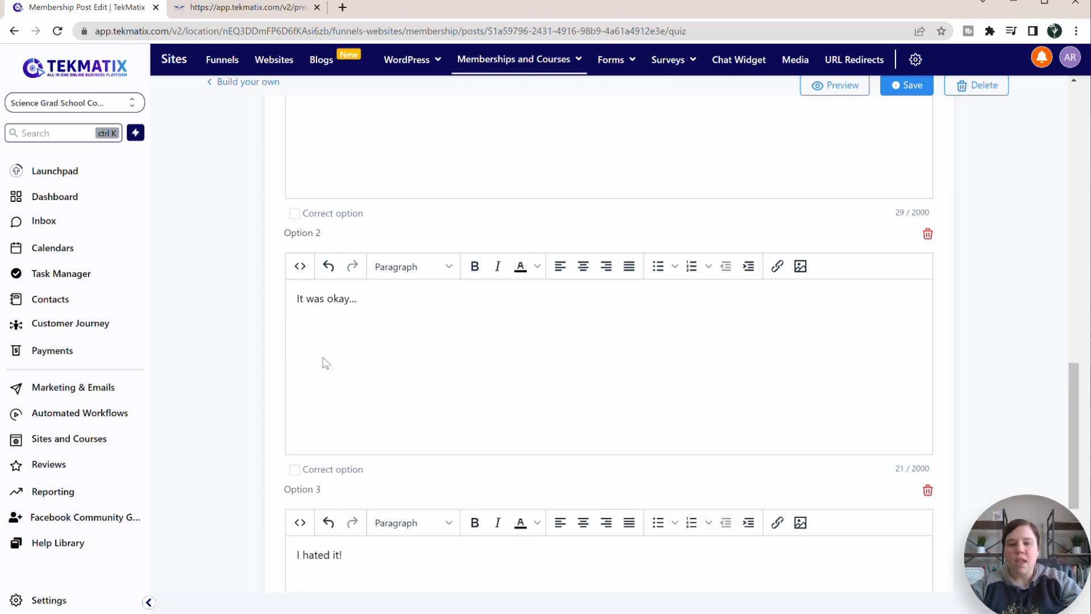
# Mark "The module was awesome" as the correct option, switch the mark to "It was okay...", and switch it back
pyautogui.click(295, 214)
pyautogui.scroll(5, 372, 215)
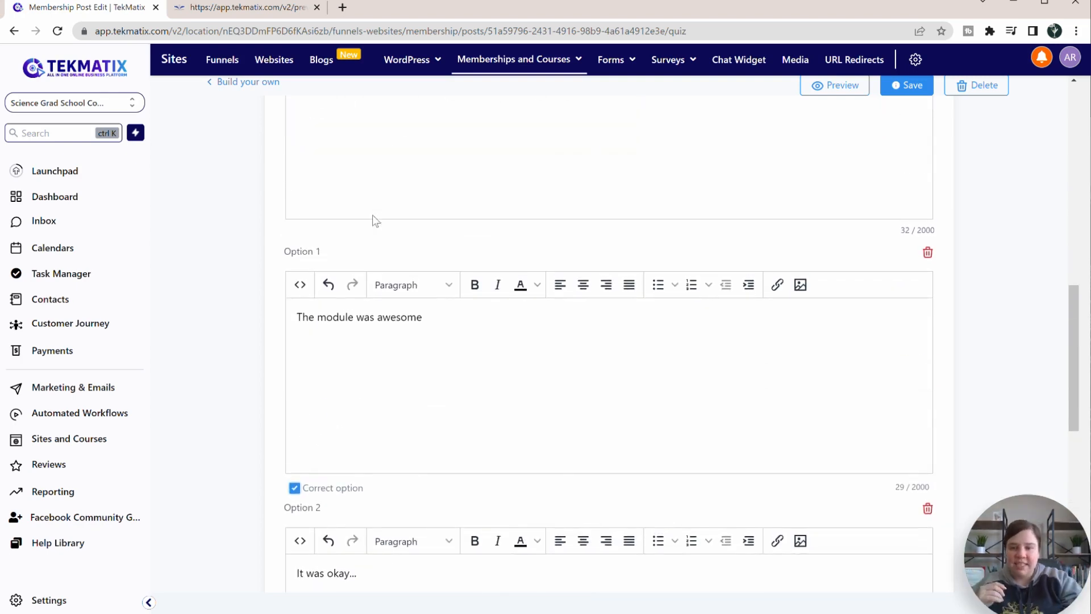
pyautogui.scroll(-9, 373, 215)
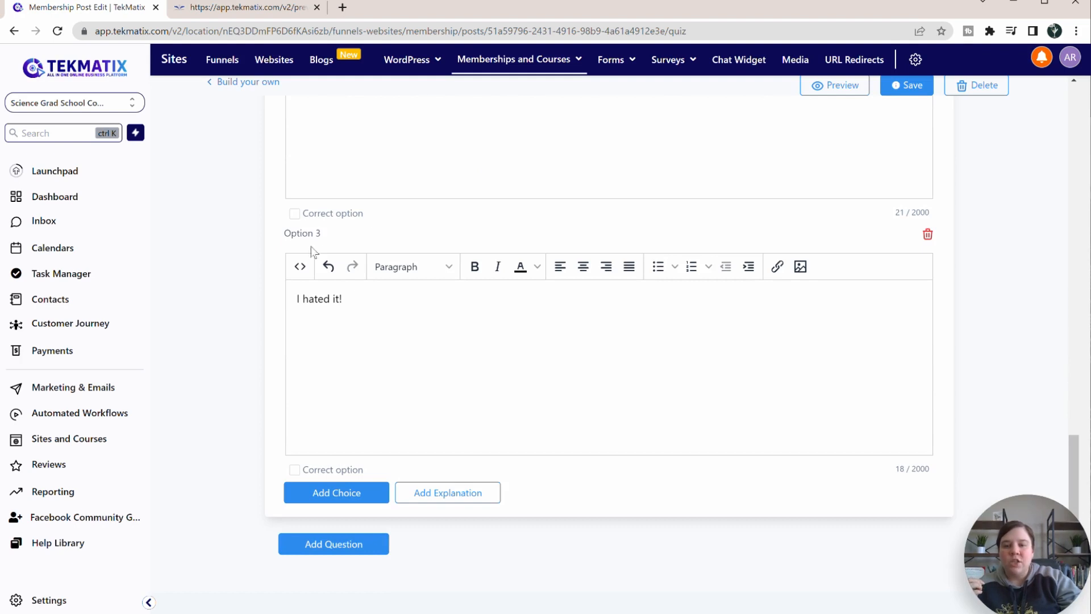
pyautogui.click(294, 214)
pyautogui.scroll(3, 302, 284)
pyautogui.scroll(-1, 312, 398)
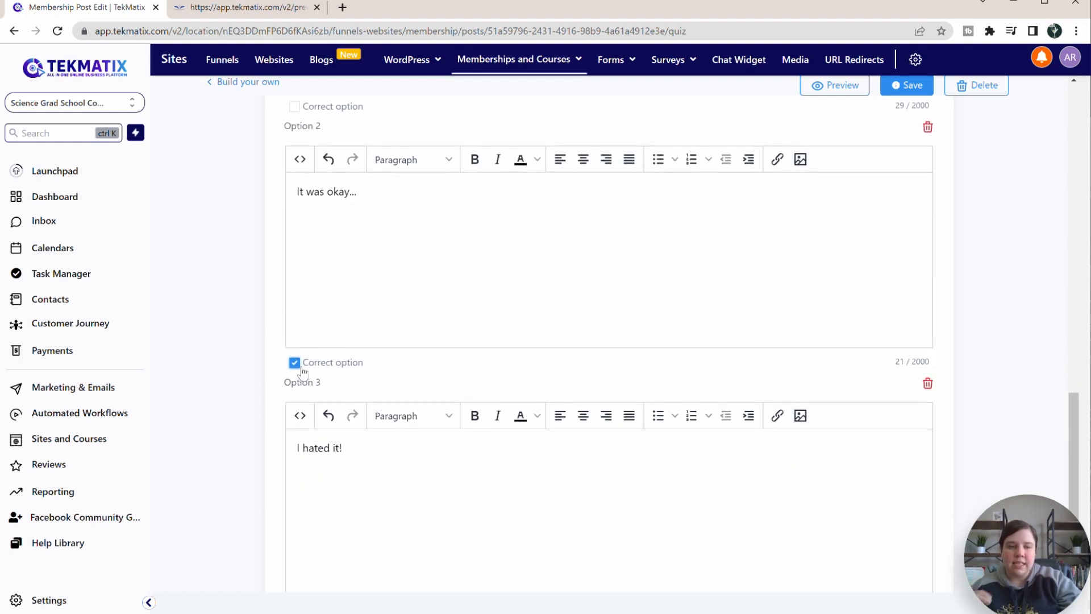
pyautogui.scroll(5, 290, 116)
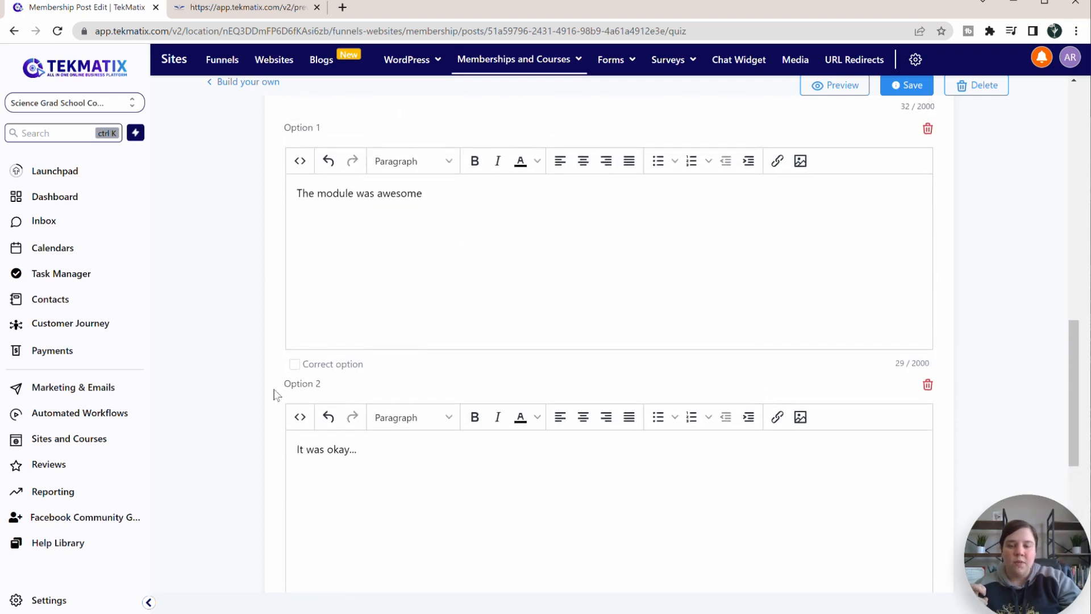
pyautogui.click(295, 365)
# Change the question type to Multiple Choice and mark both "The module was awesome" and "It was okay..." as correct options
pyautogui.scroll(5, 295, 368)
pyautogui.scroll(2, 295, 369)
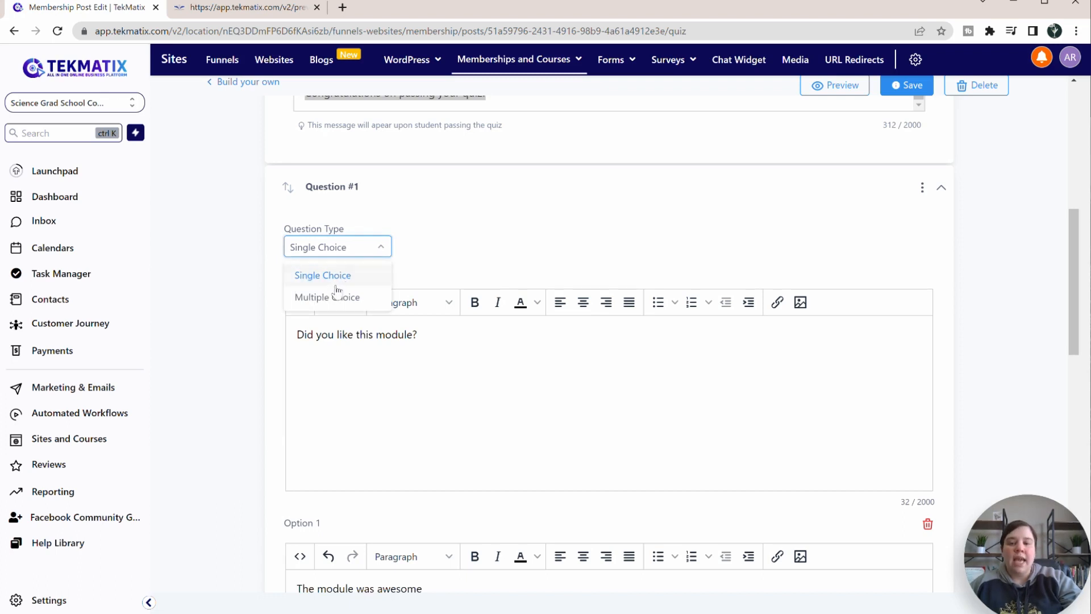
pyautogui.click(327, 293)
pyautogui.scroll(-3, 475, 227)
pyautogui.scroll(-8, 475, 227)
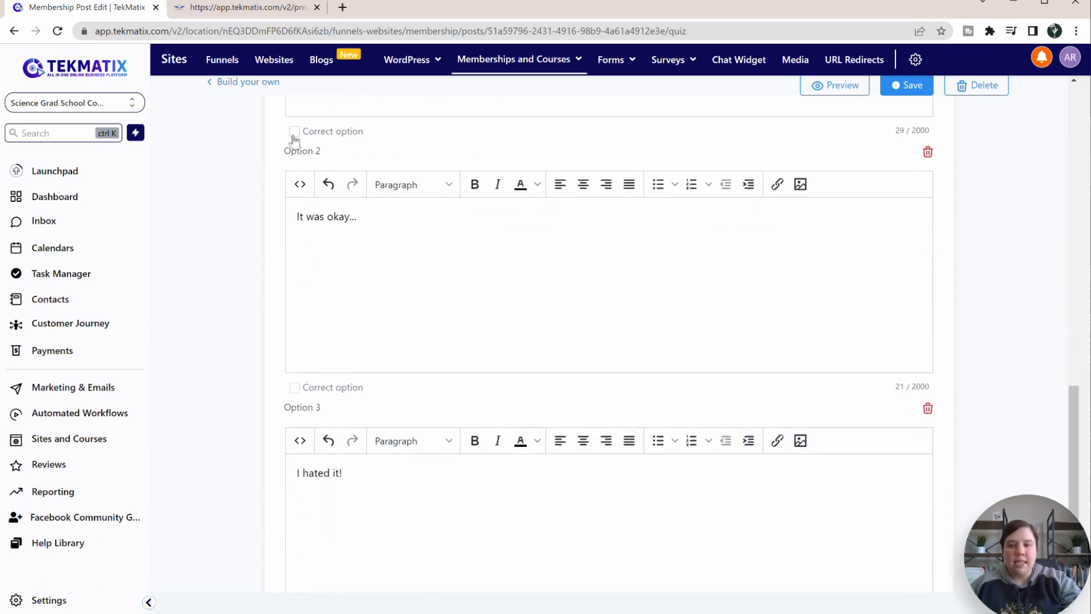
pyautogui.click(294, 132)
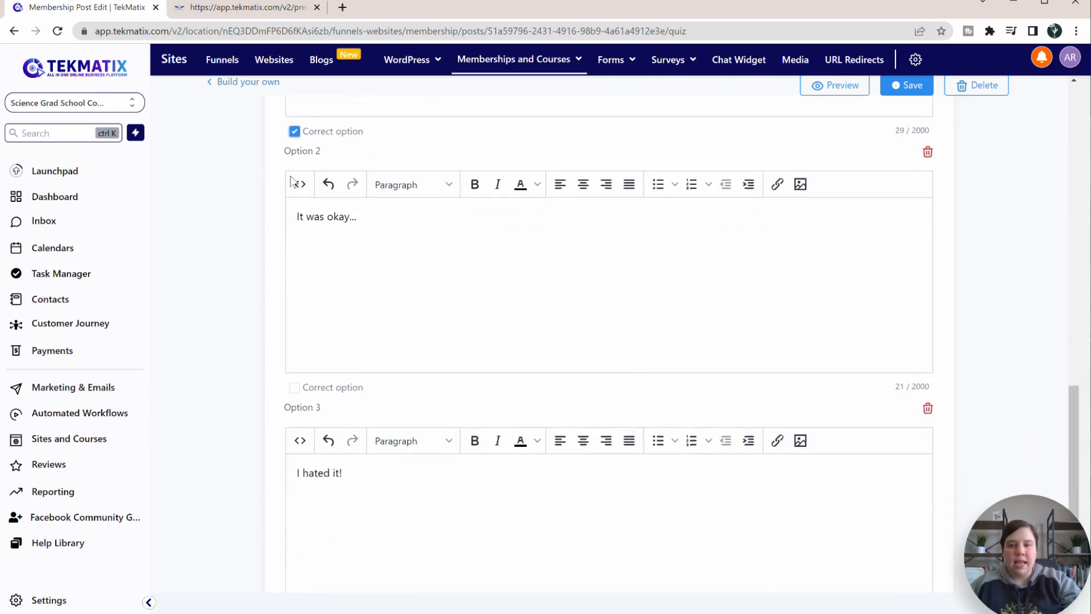
pyautogui.click(295, 387)
pyautogui.scroll(-2, 308, 393)
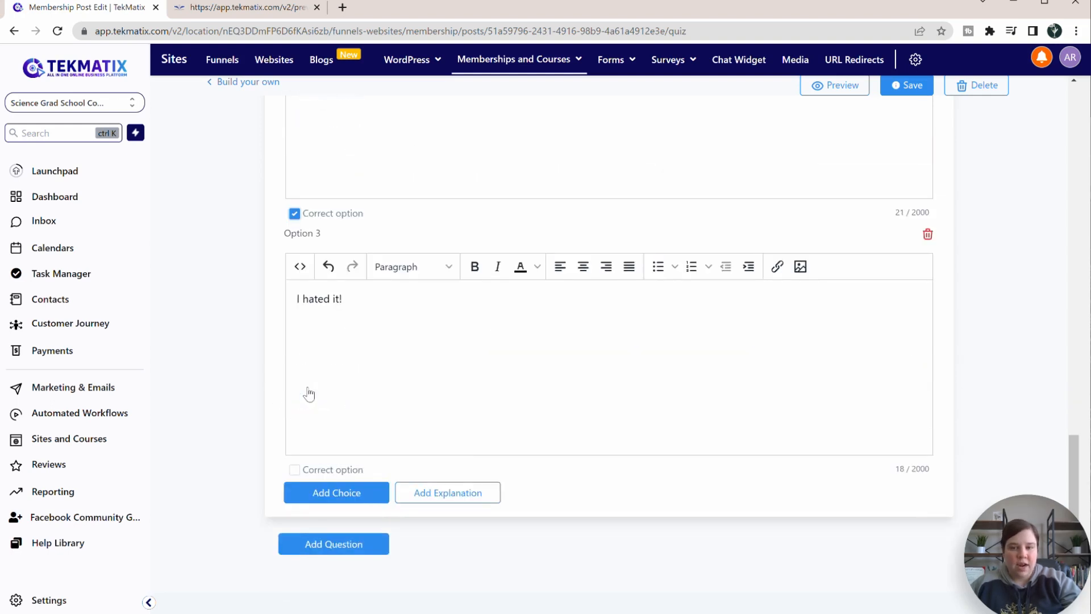
# Add an explanation to the question reading "This course is actually awesome!"
pyautogui.scroll(5, 349, 418)
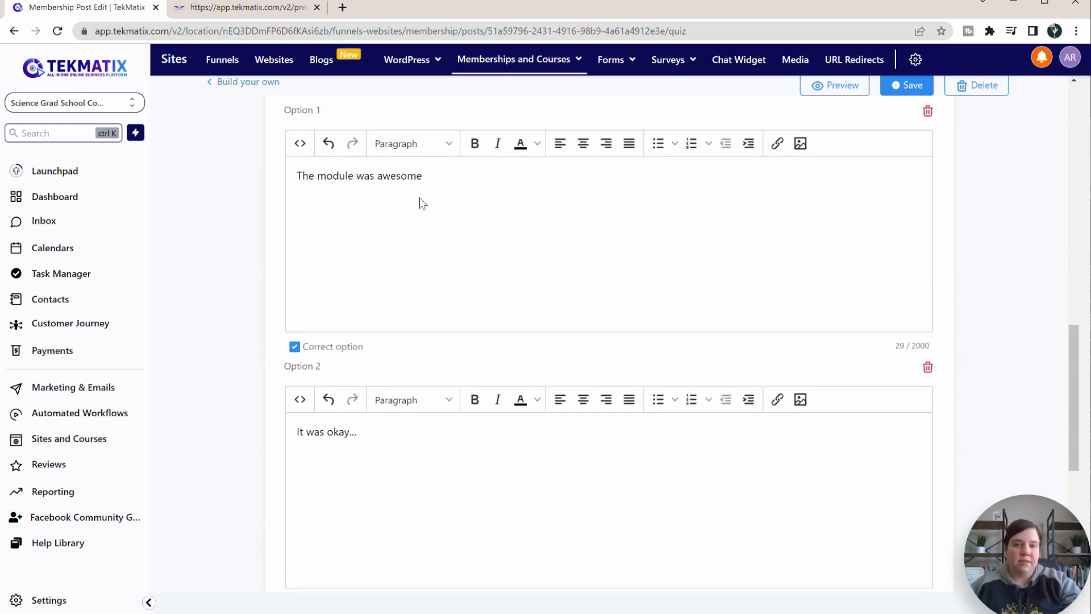
pyautogui.scroll(-6, 416, 485)
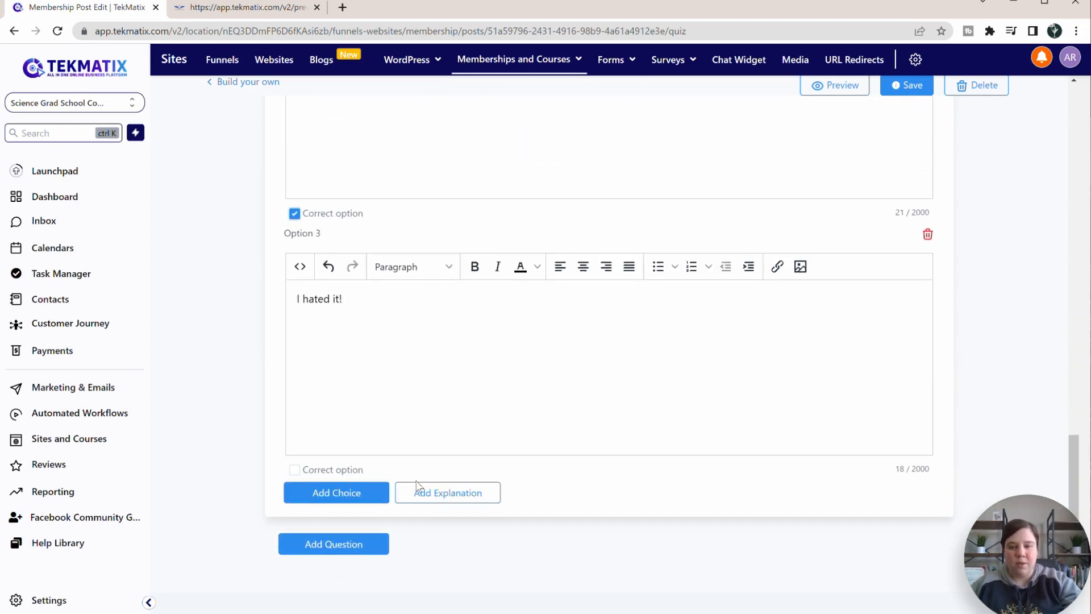
pyautogui.click(460, 493)
pyautogui.scroll(-3, 316, 497)
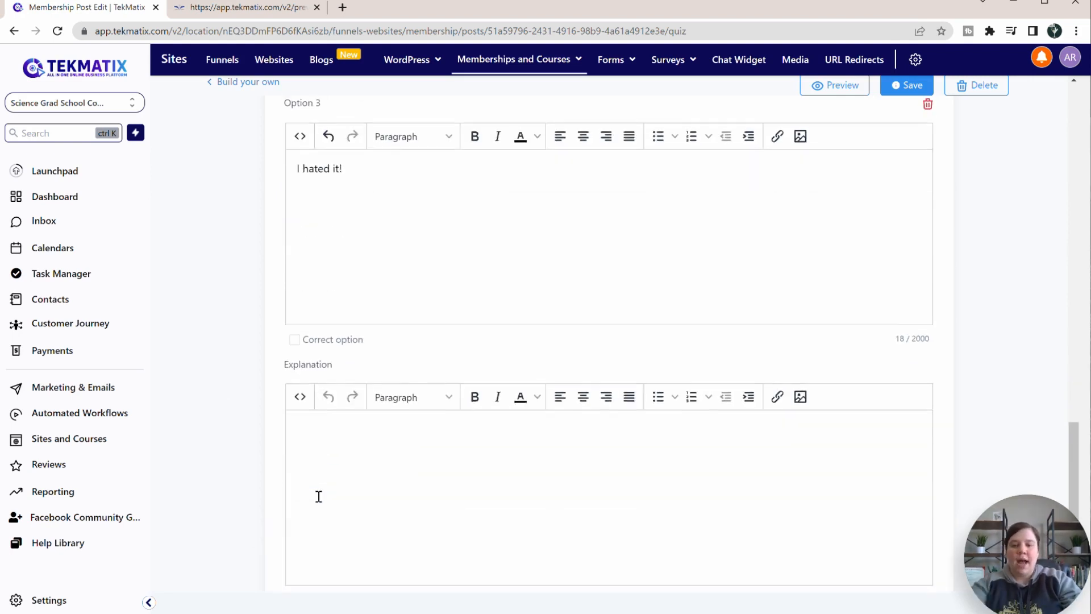
pyautogui.write('Th')
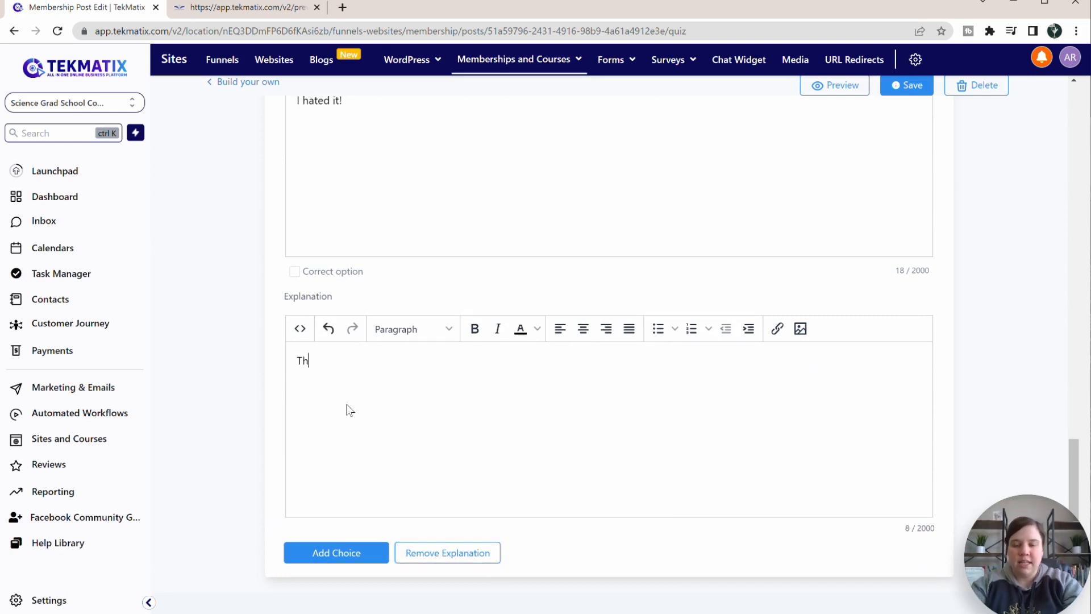
pyautogui.write('is course is ac')
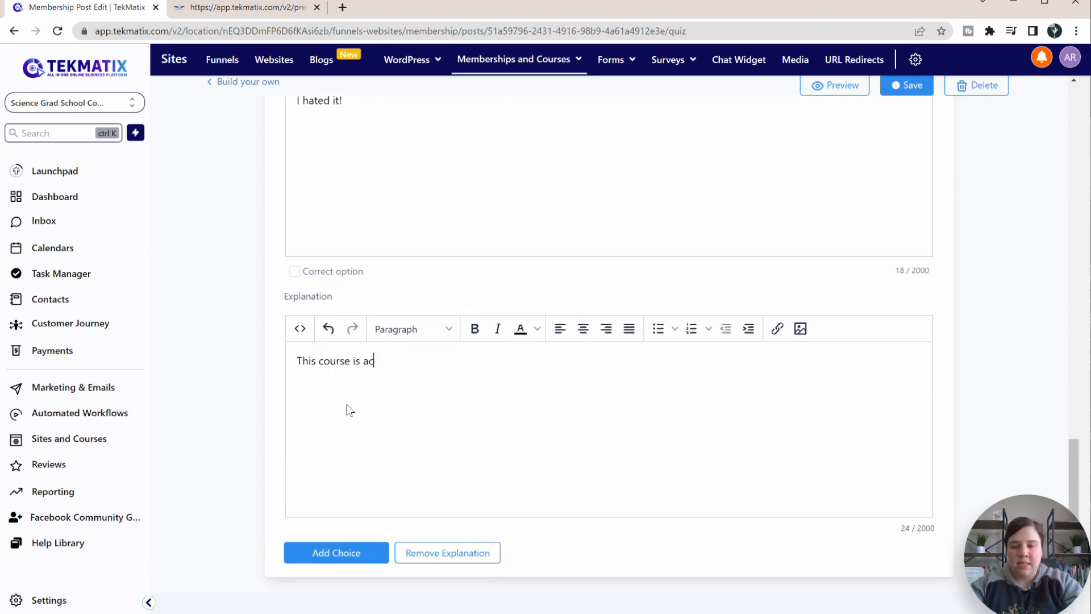
pyautogui.write('tually awesome!')
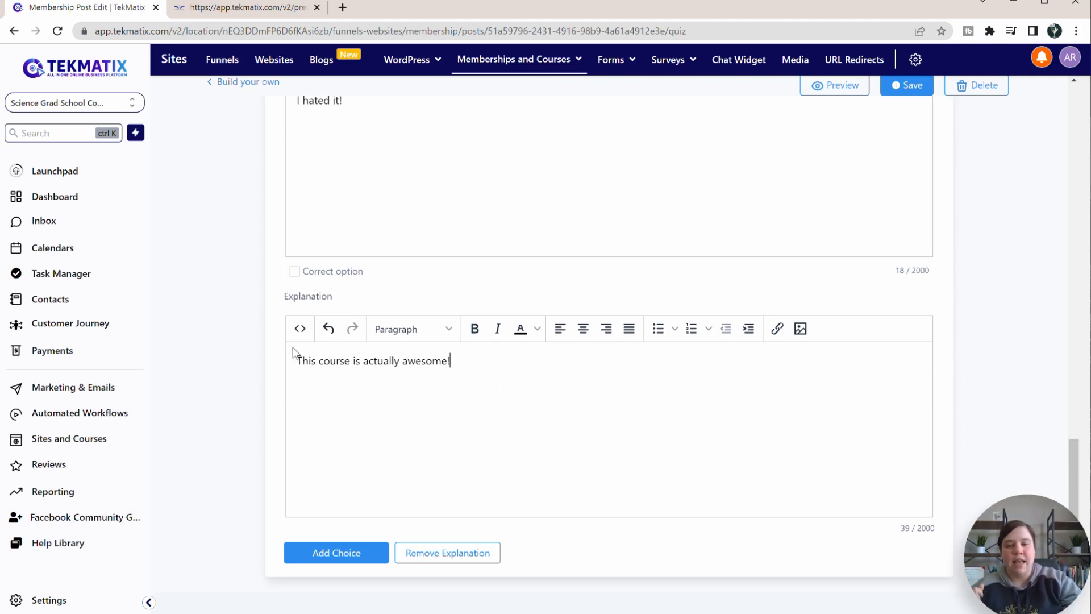
# Save the quiz with its first question and explanation
pyautogui.scroll(2, 319, 391)
pyautogui.scroll(-3, 322, 392)
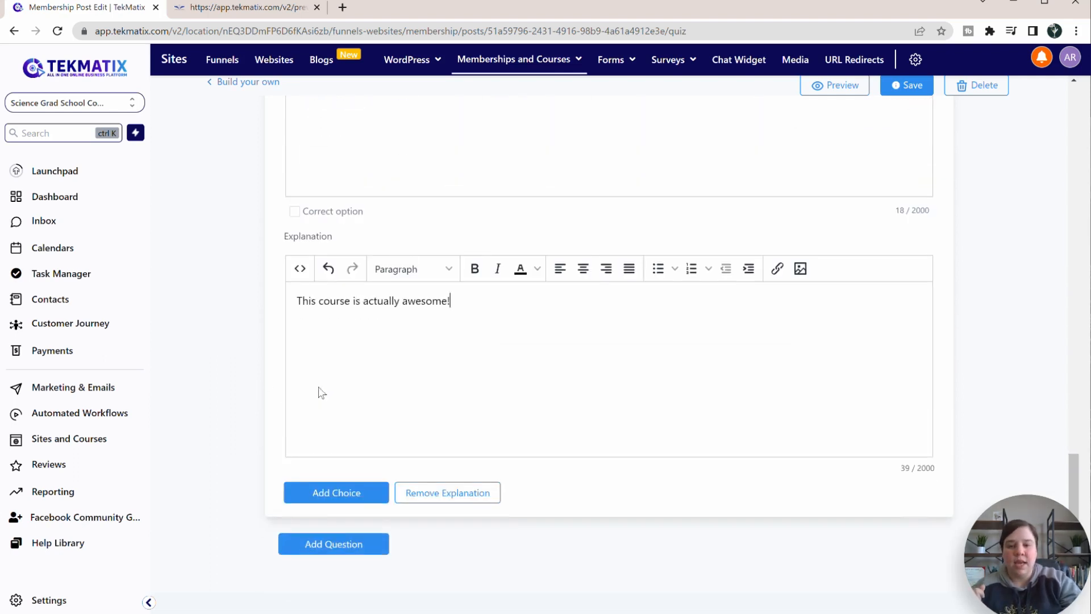
pyautogui.scroll(15, 420, 212)
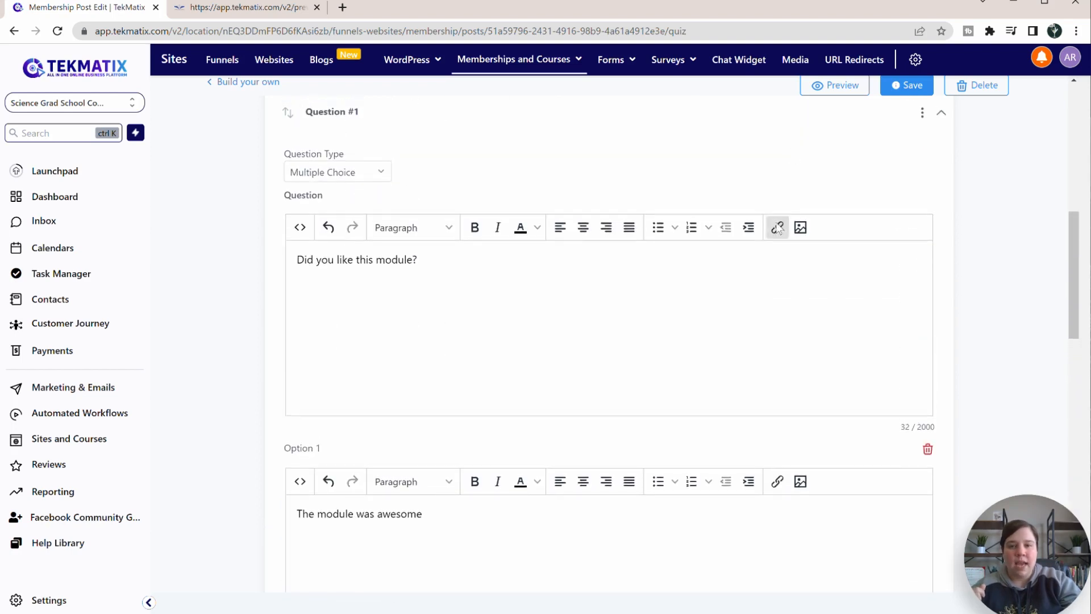
pyautogui.scroll(2, 779, 228)
pyautogui.click(906, 85)
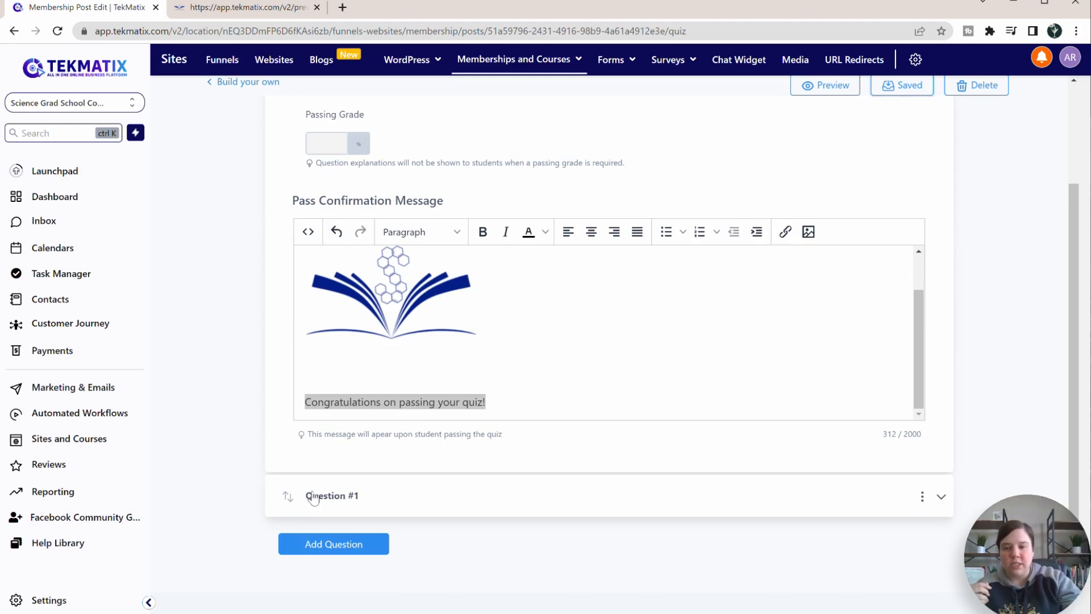
# Expand Question #1 and review its question text, answer choices and explanation
pyautogui.click(313, 497)
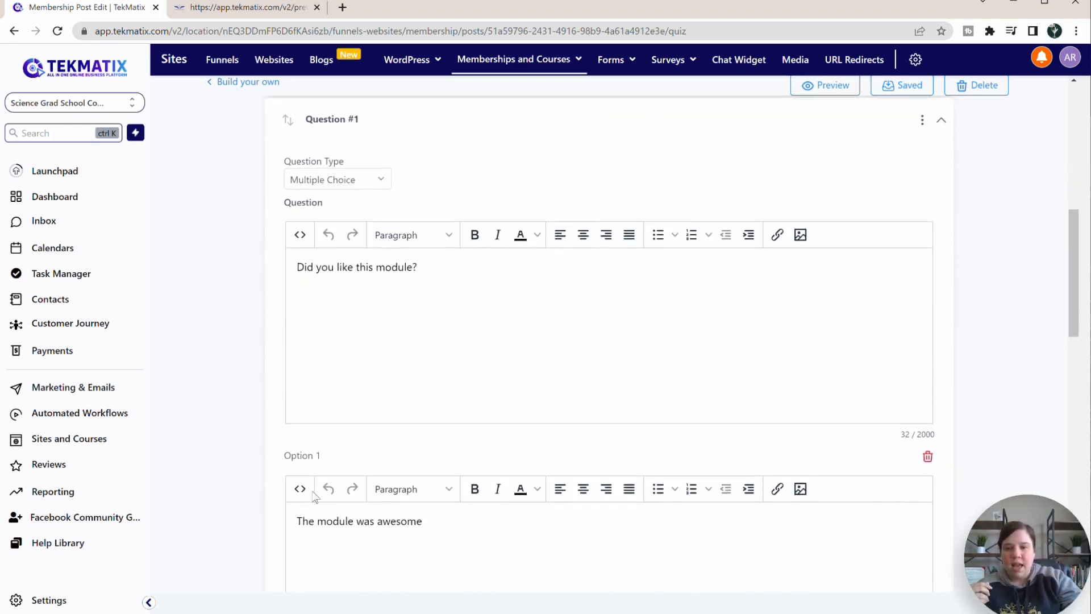
pyautogui.scroll(-15, 314, 496)
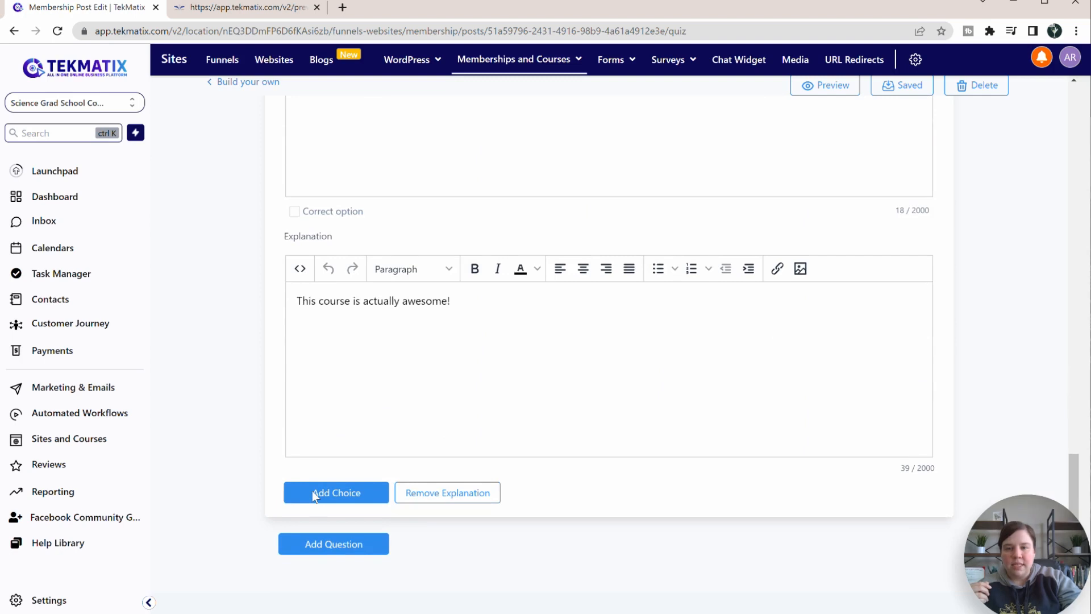
pyautogui.scroll(6, 312, 492)
pyautogui.scroll(-6, 312, 493)
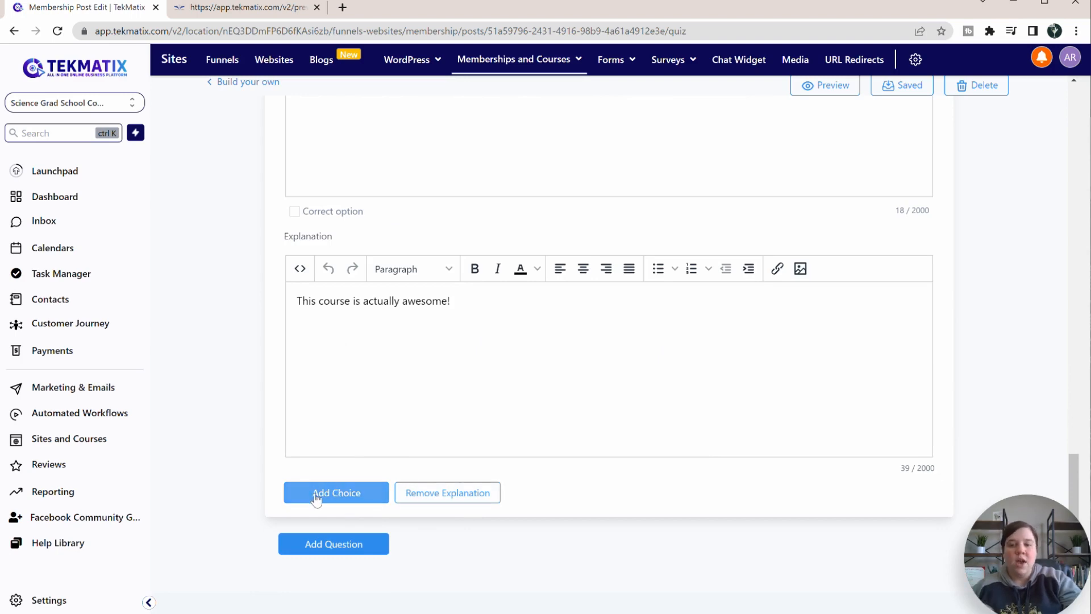
pyautogui.scroll(5, 398, 273)
pyautogui.scroll(10, 398, 270)
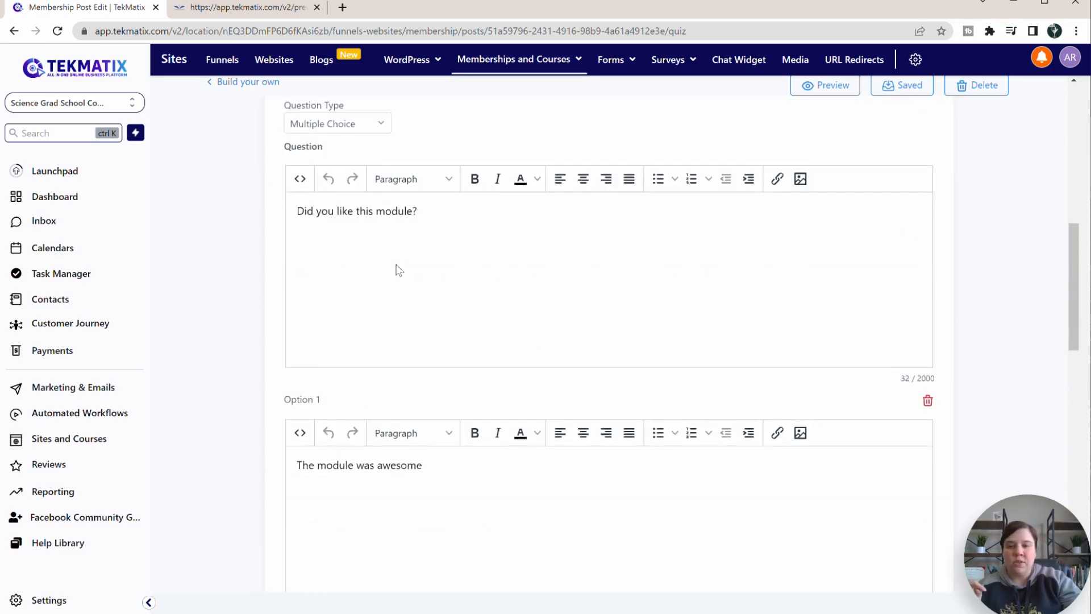
pyautogui.scroll(-18, 398, 271)
pyautogui.scroll(-1, 370, 398)
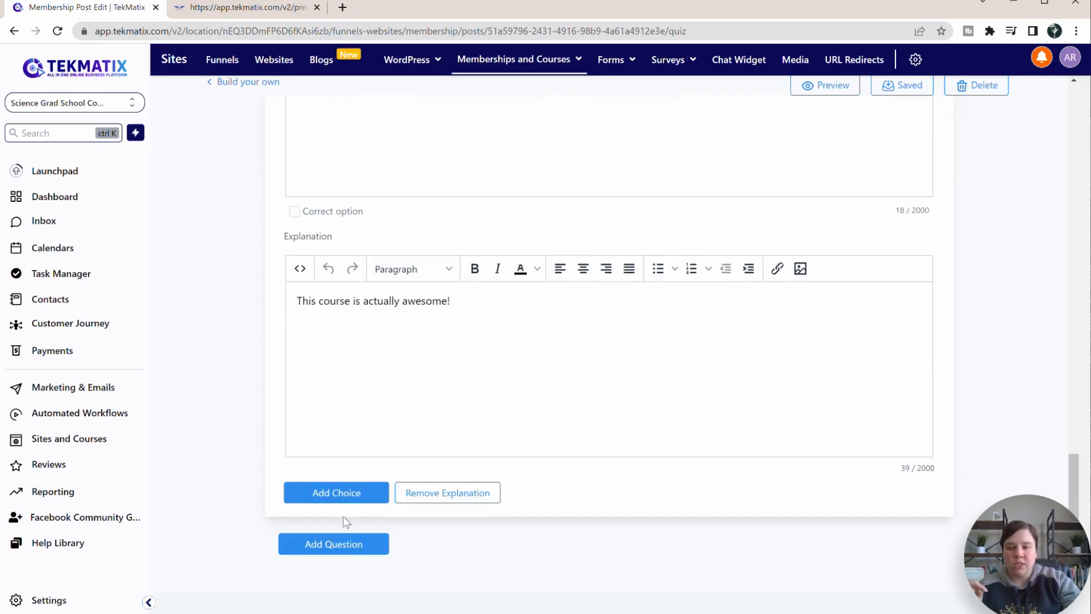
# Add a second question to the quiz reading "Which platform is the best to grow on?"
pyautogui.click(340, 544)
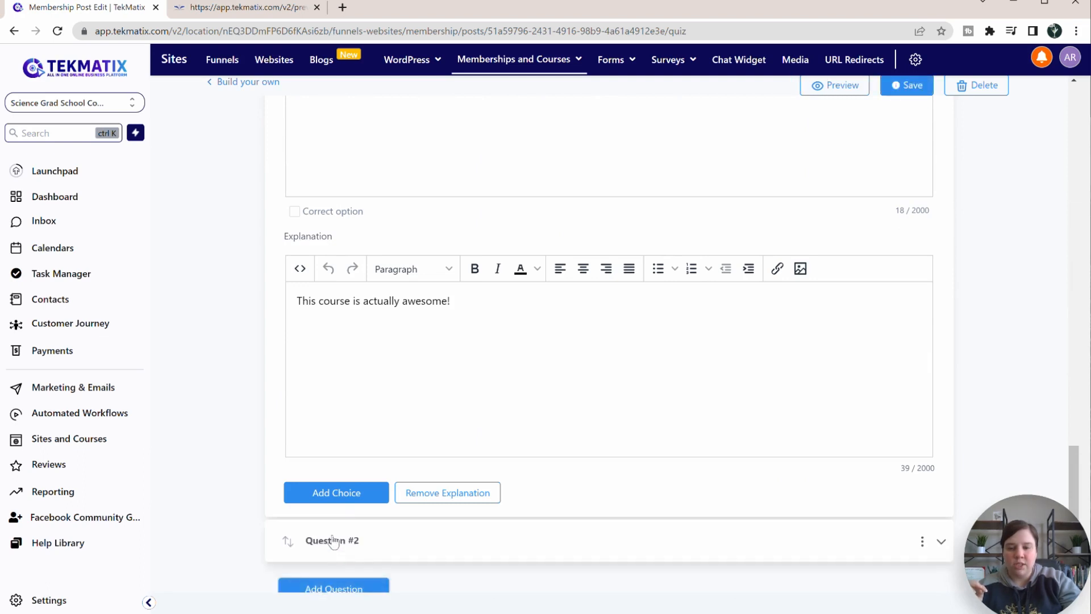
pyautogui.click(335, 541)
pyautogui.scroll(-7, 335, 539)
pyautogui.moveTo(353, 302); pyautogui.dragTo(267, 302)
pyautogui.write('Which ')
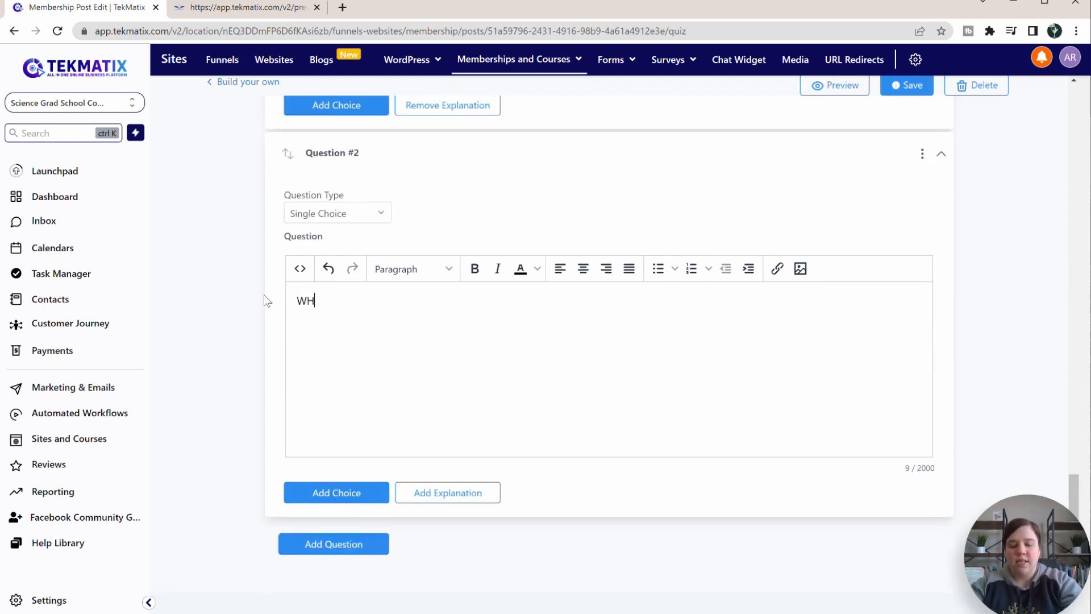
pyautogui.write('pla')
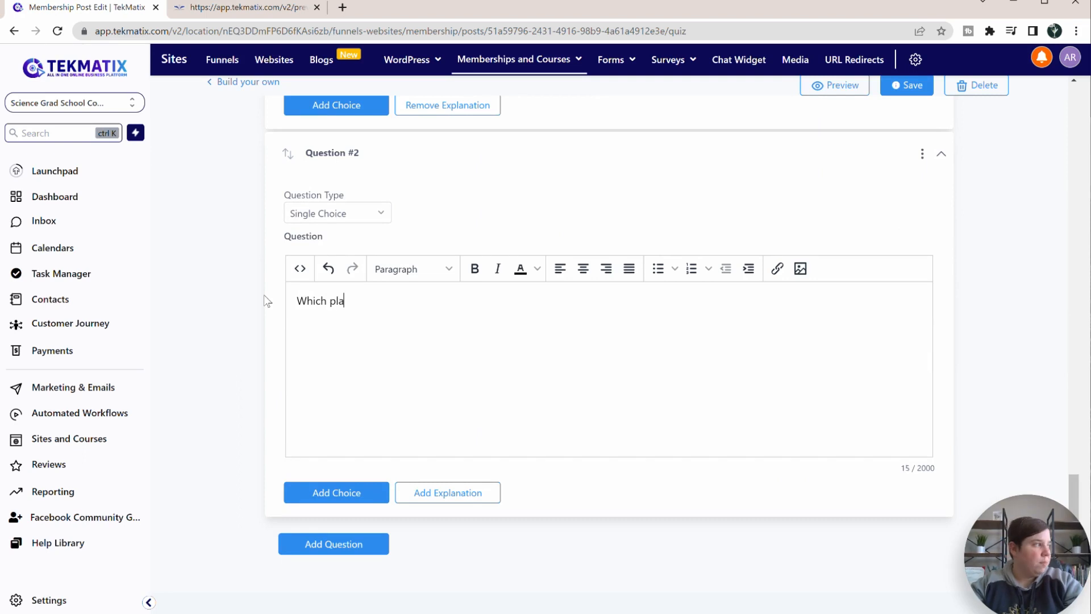
pyautogui.write('tform is the best to grow on?')
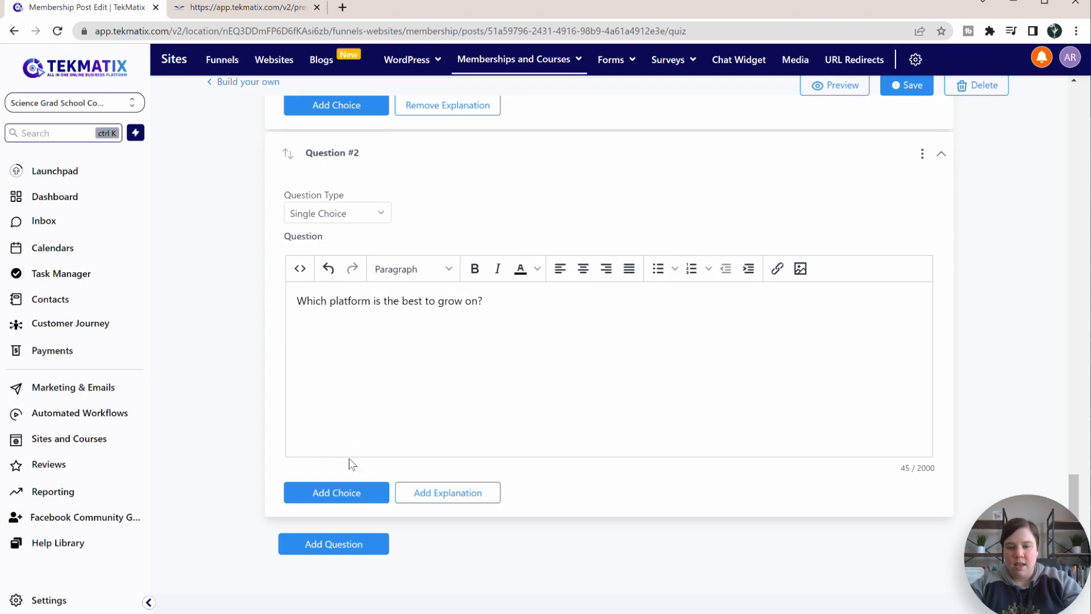
# Add a first answer choice to Question #2 reading "YouTube"
pyautogui.click(336, 492)
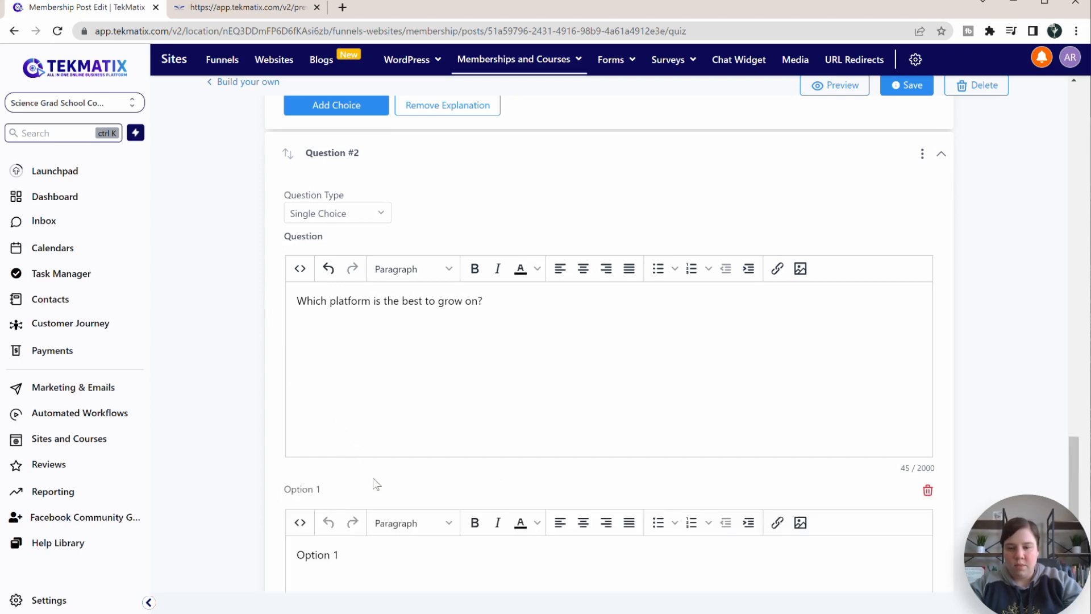
pyautogui.scroll(-5, 373, 478)
pyautogui.tripleClick(302, 297)
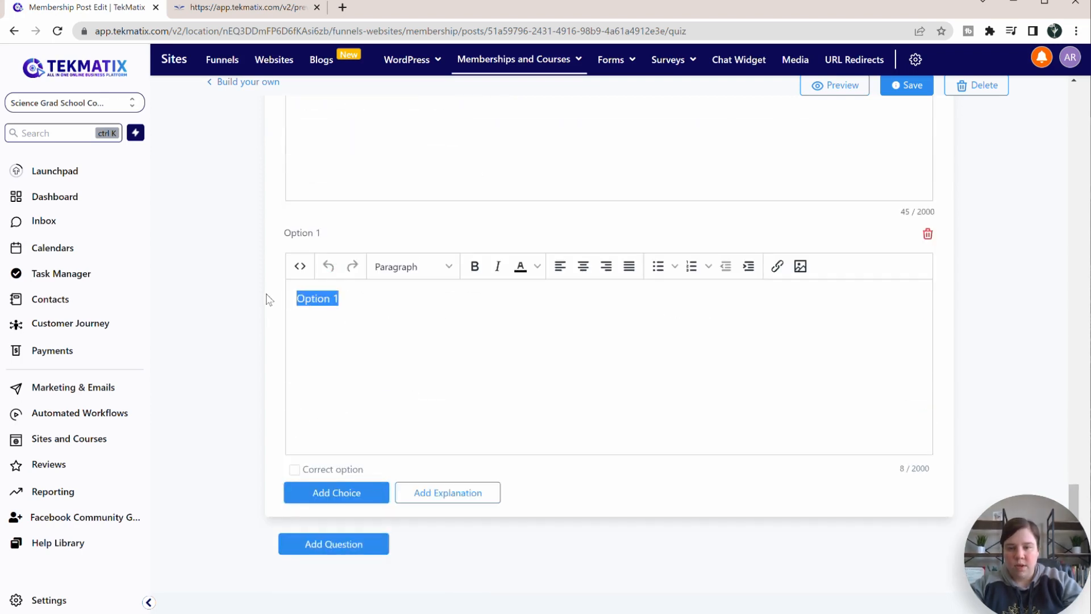
pyautogui.write('YouTube')
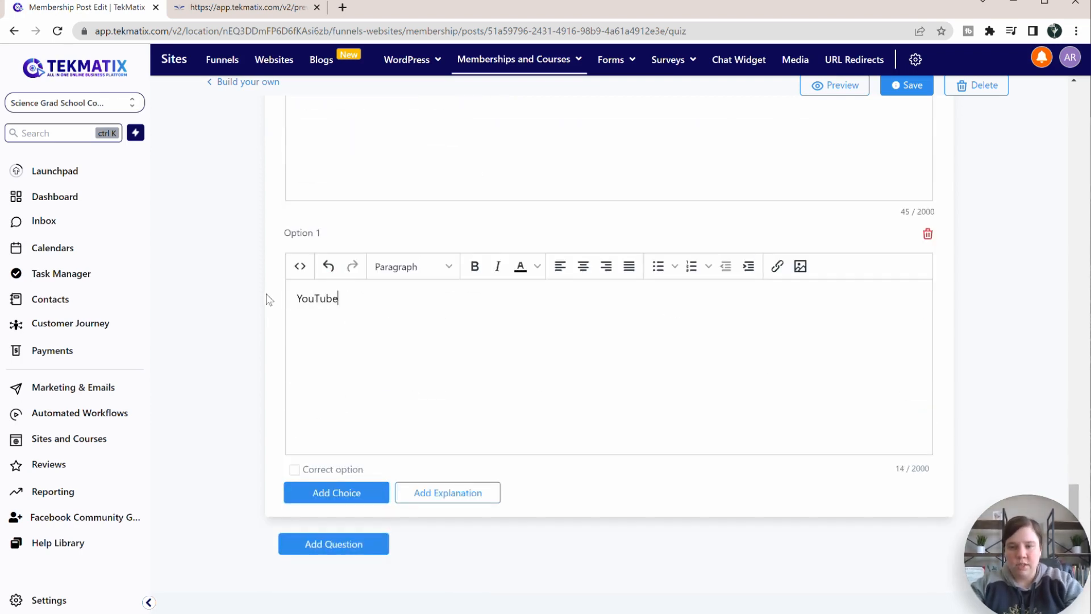
# Add a second answer choice to Question #2 reading "Instagram"
pyautogui.click(320, 492)
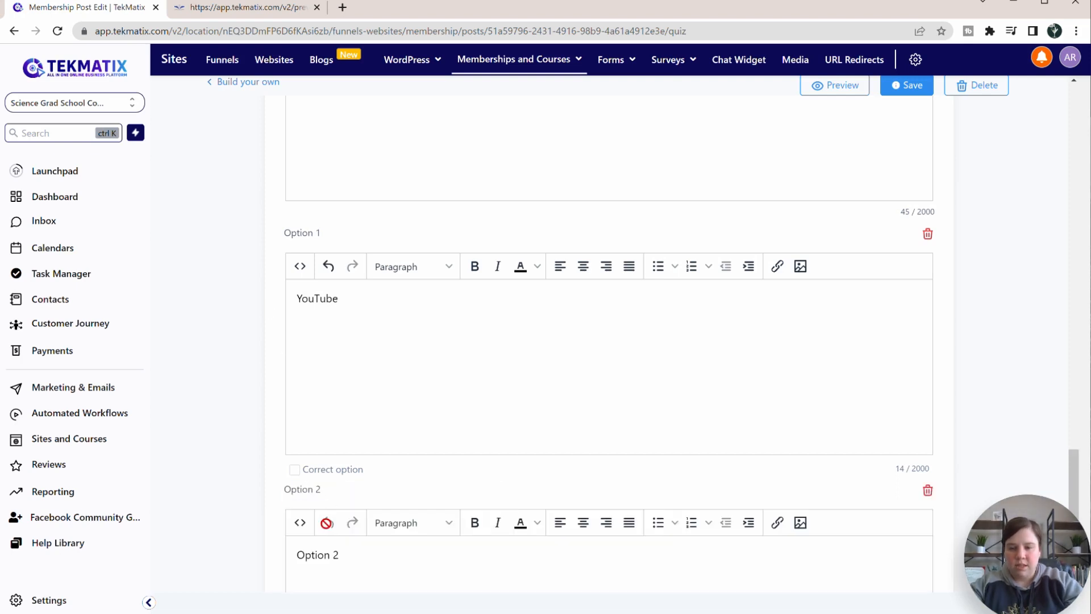
pyautogui.tripleClick(339, 552)
pyautogui.write('Instagram')
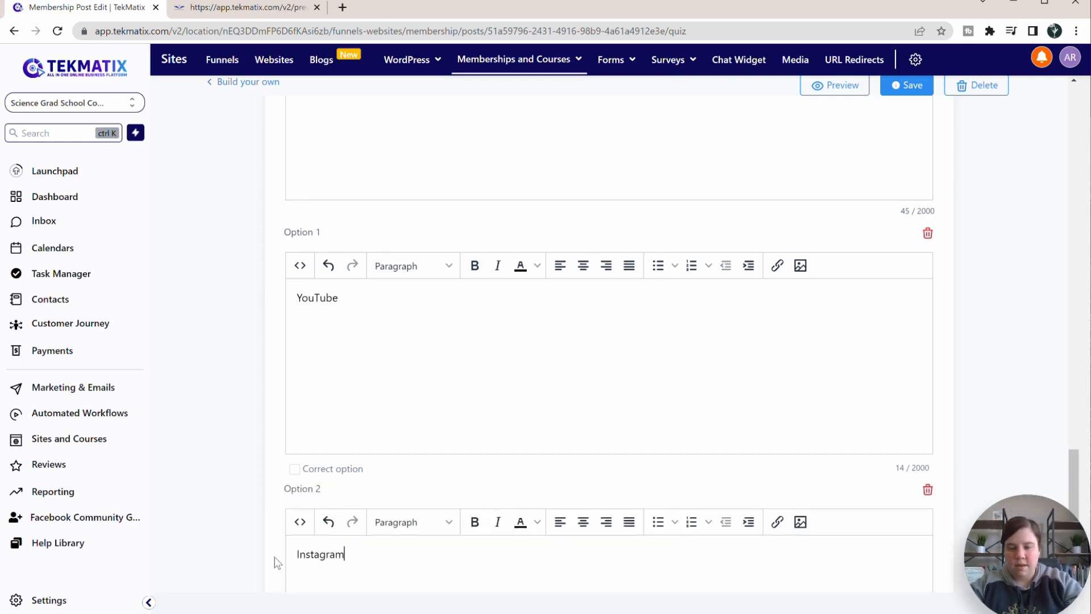
# Add a third answer choice to Question #2 reading "TikTok" and mark "YouTube" as the correct option
pyautogui.scroll(-5, 276, 563)
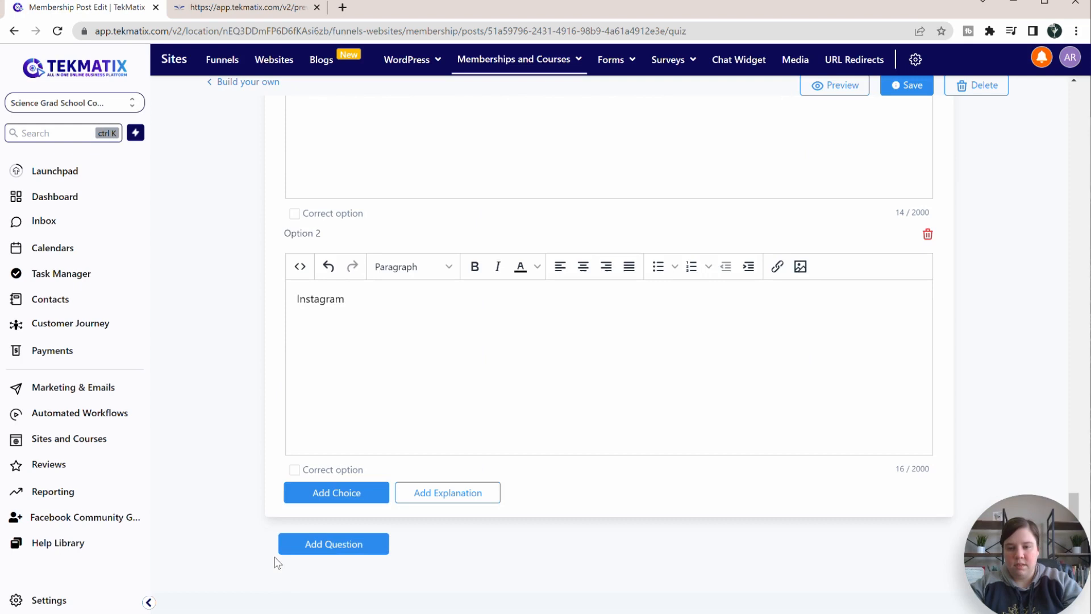
pyautogui.click(329, 492)
pyautogui.moveTo(361, 552); pyautogui.dragTo(274, 559)
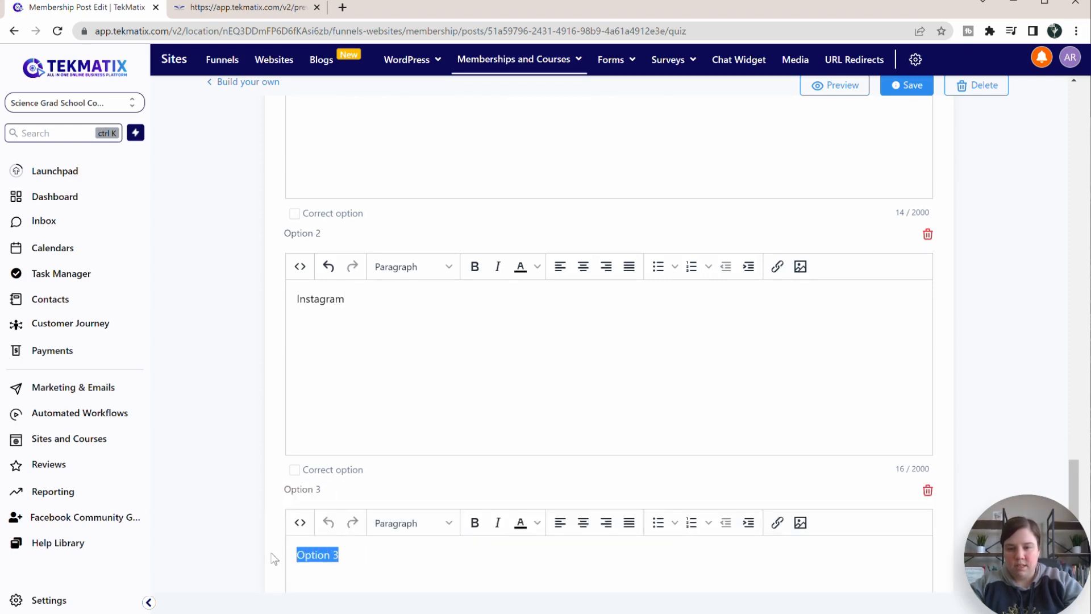
pyautogui.write('TikTok')
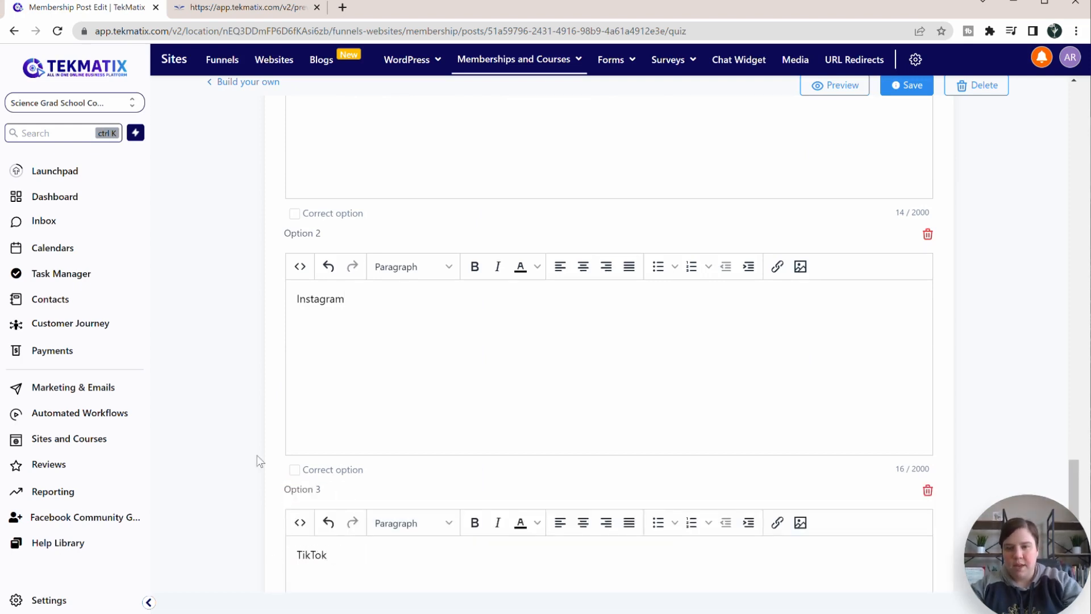
pyautogui.click(294, 214)
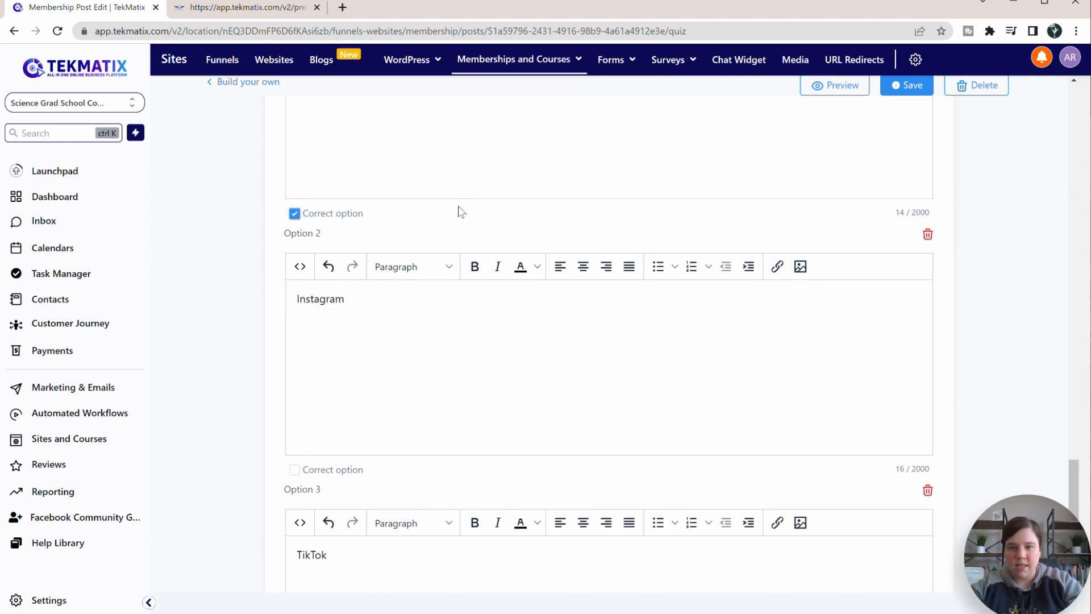
# Upload the "Write Your Research Article" picture, Copy of Scientific (1920 x 1080 px) (1).png, from Downloads and insert it into the "YouTube" choice
pyautogui.scroll(9, 458, 212)
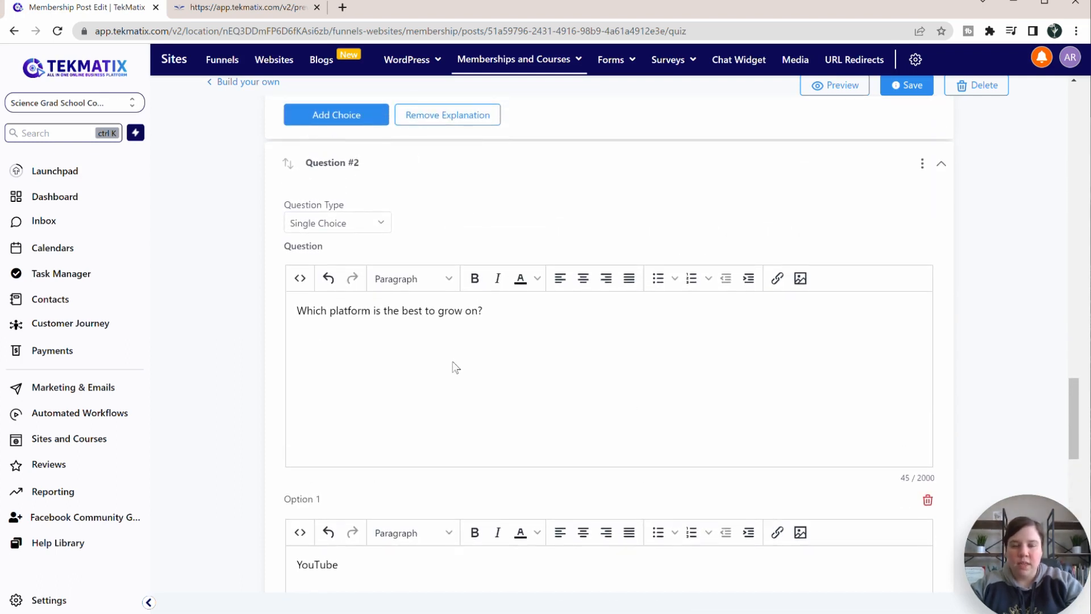
pyautogui.scroll(-3, 451, 366)
pyautogui.click(806, 347)
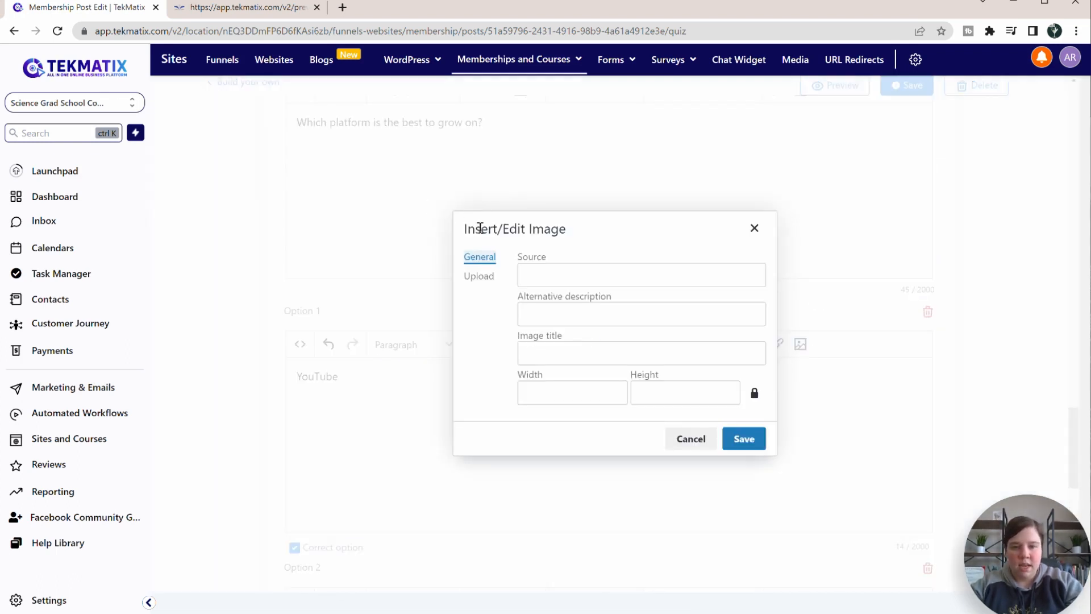
pyautogui.click(479, 276)
pyautogui.click(641, 347)
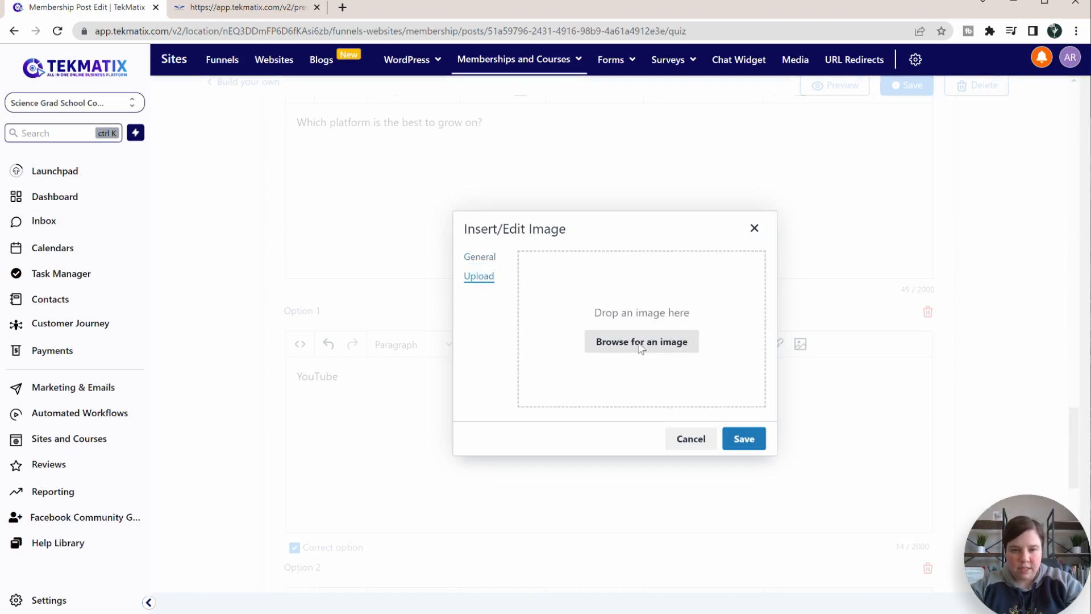
pyautogui.scroll(-6, 267, 313)
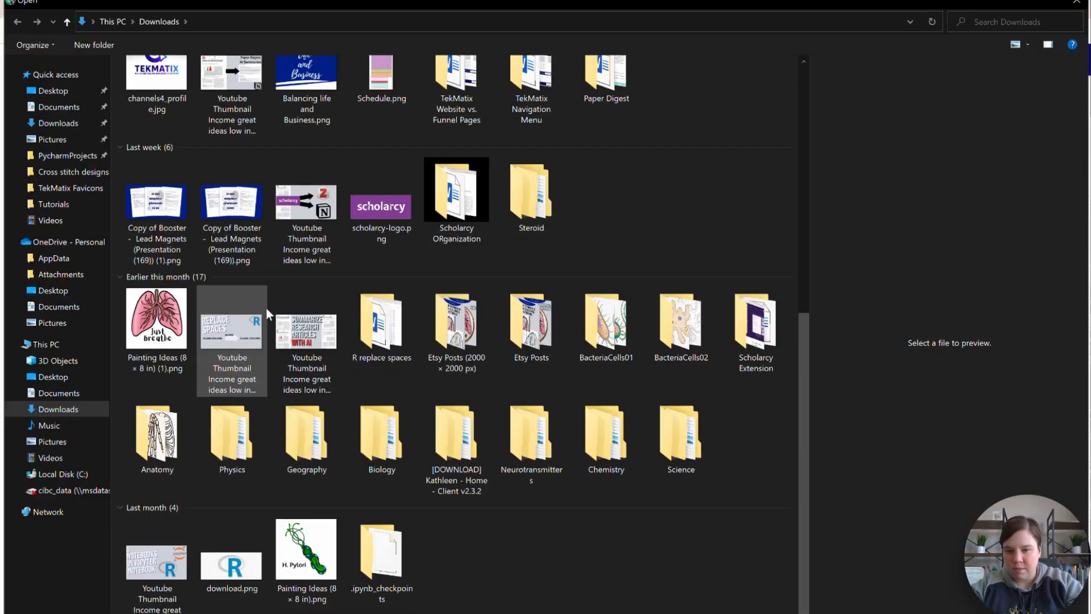
pyautogui.scroll(4, 266, 308)
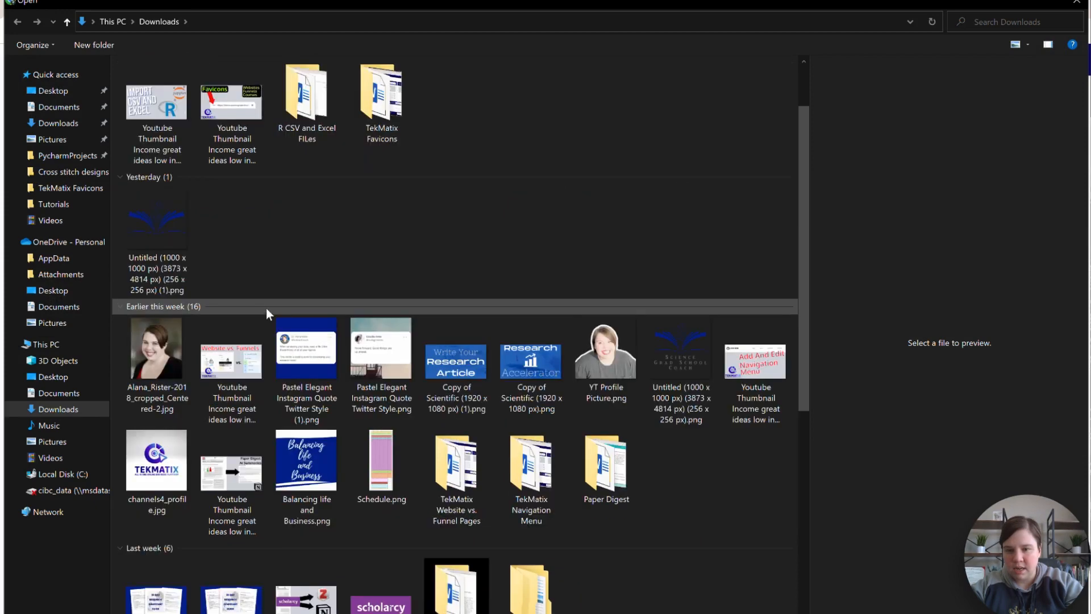
pyautogui.scroll(1, 265, 308)
pyautogui.click(456, 375)
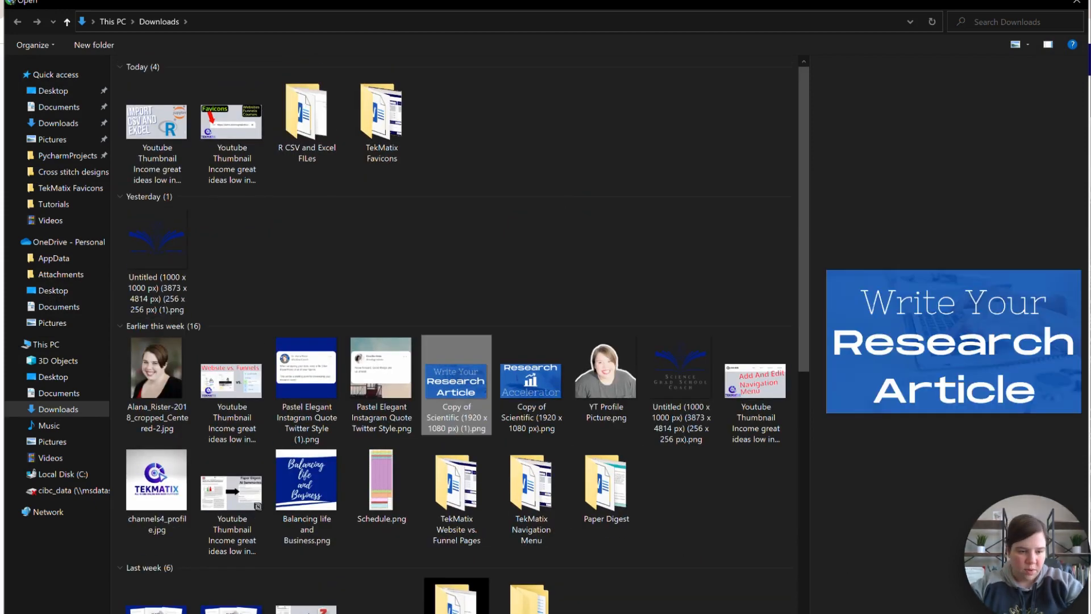
pyautogui.press('Return')
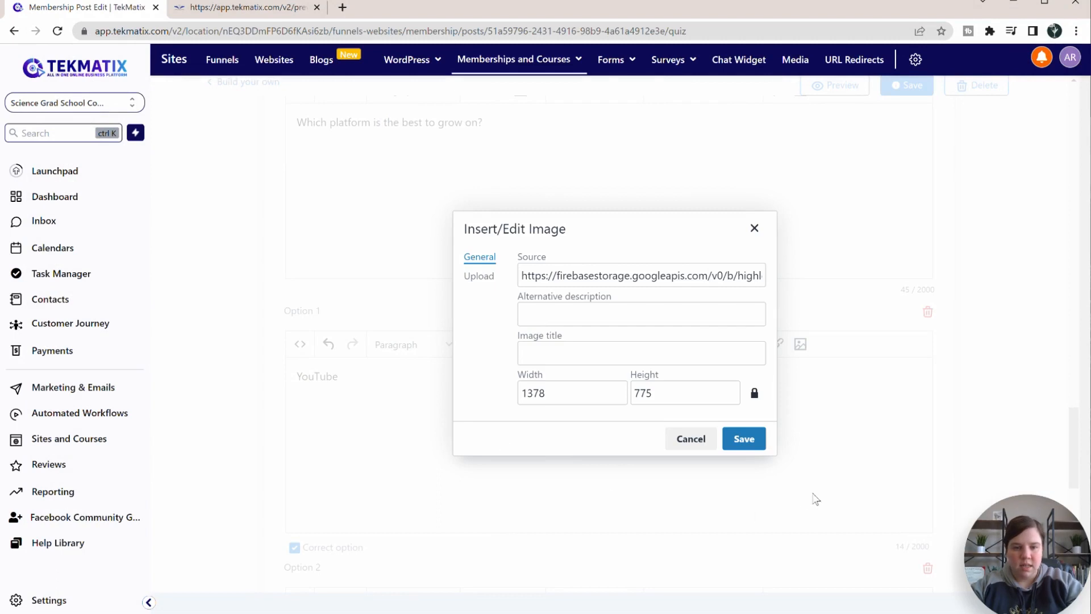
pyautogui.click(742, 440)
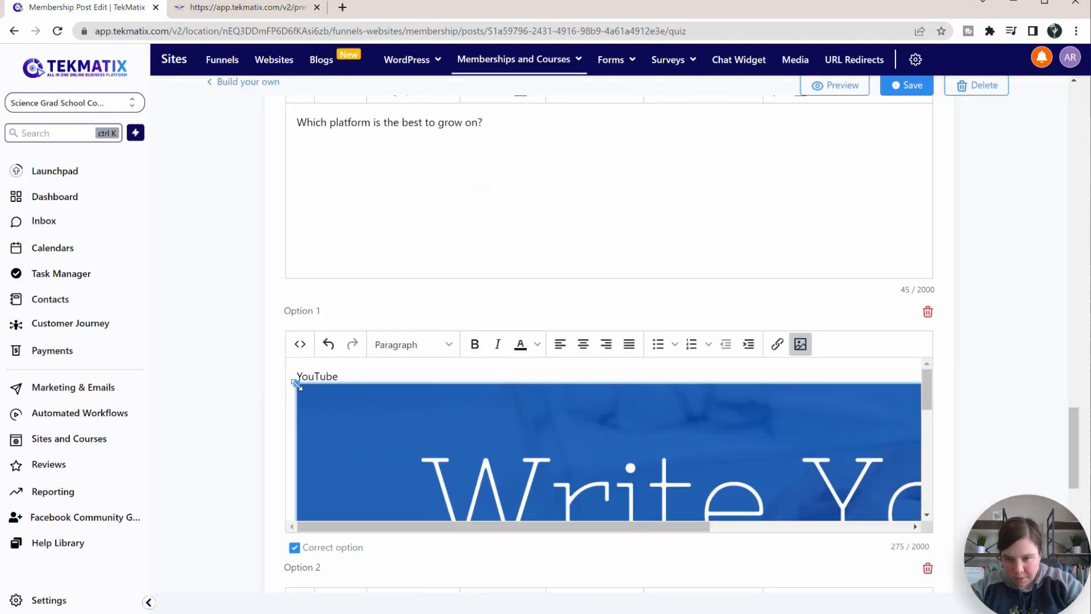
# Shrink the inserted picture to about 343 by 193 pixels and place it on its own line above the "YouTube" text
pyautogui.moveTo(296, 383); pyautogui.dragTo(633, 492)
pyautogui.moveTo(433, 425); pyautogui.dragTo(299, 447)
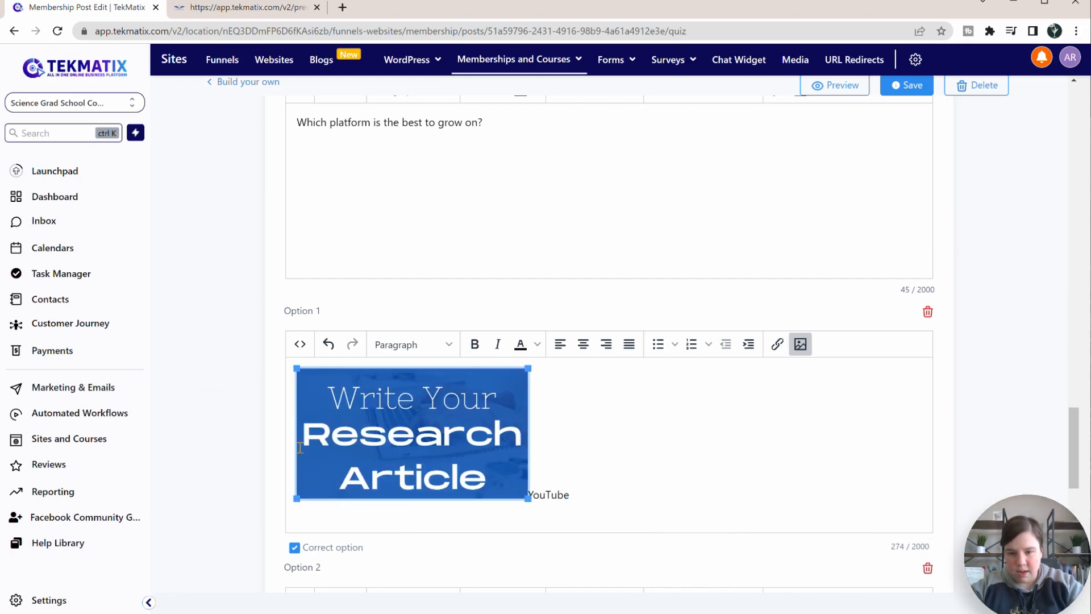
pyautogui.click(529, 494)
pyautogui.press('Return')
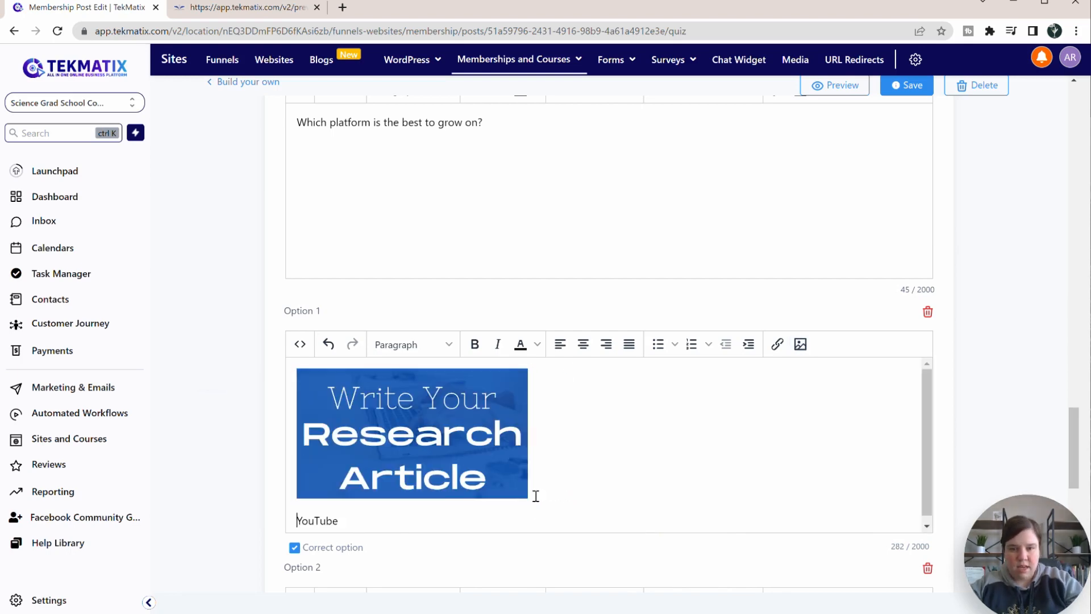
# Duplicate the picture's HTML paragraph below the "YouTube" paragraph in the source code of Question #2's first option and save it
pyautogui.click(296, 344)
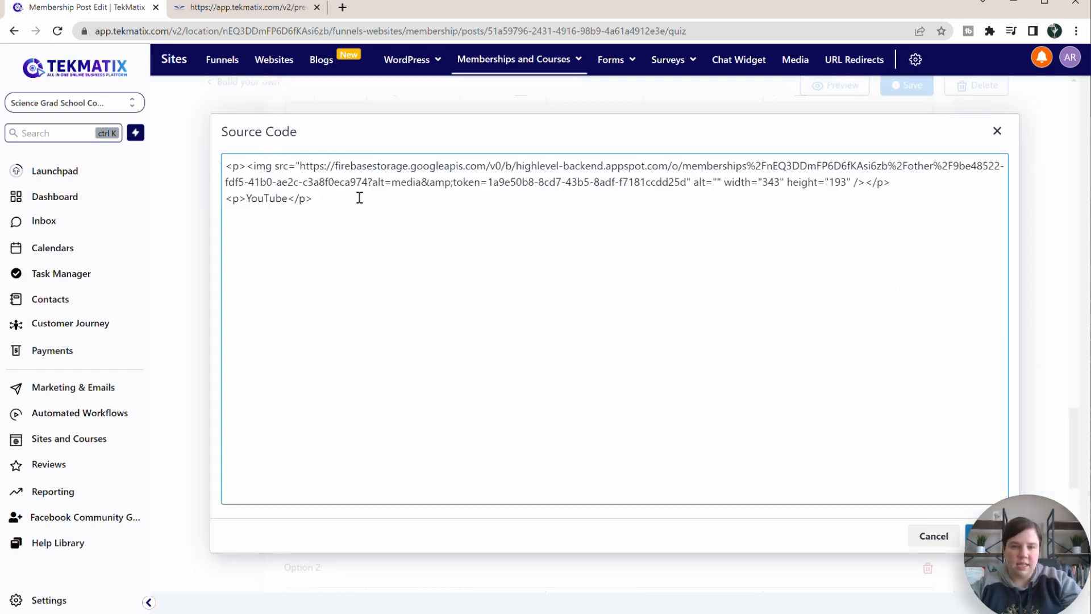
pyautogui.click(900, 183)
pyautogui.moveTo(901, 183); pyautogui.dragTo(224, 162)
pyautogui.hotkey('ctrl', 'c')
pyautogui.click(329, 200)
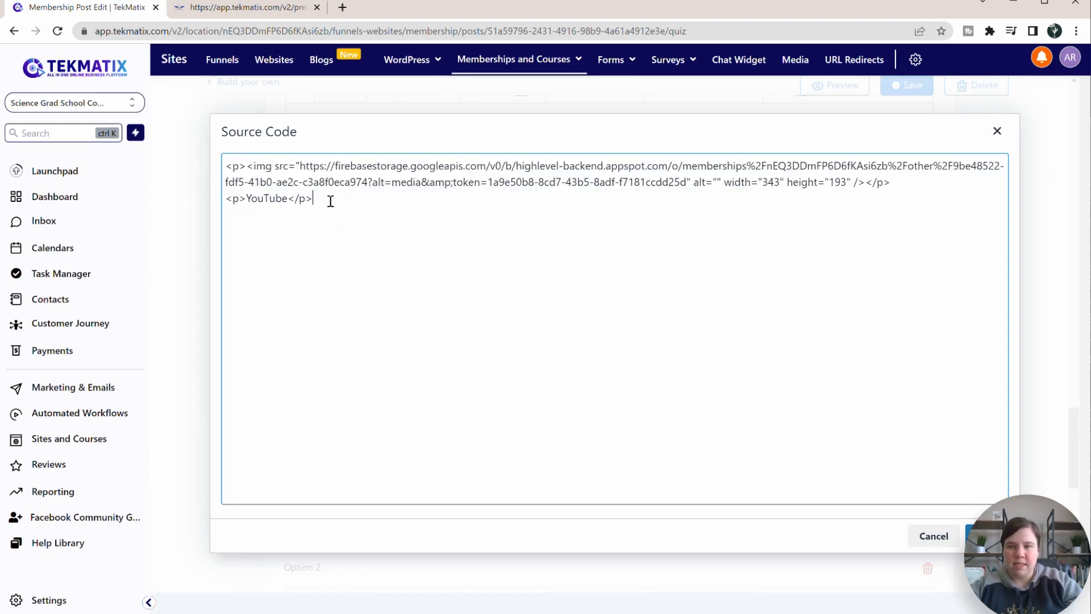
pyautogui.press('Return')
pyautogui.hotkey('ctrl', 'v')
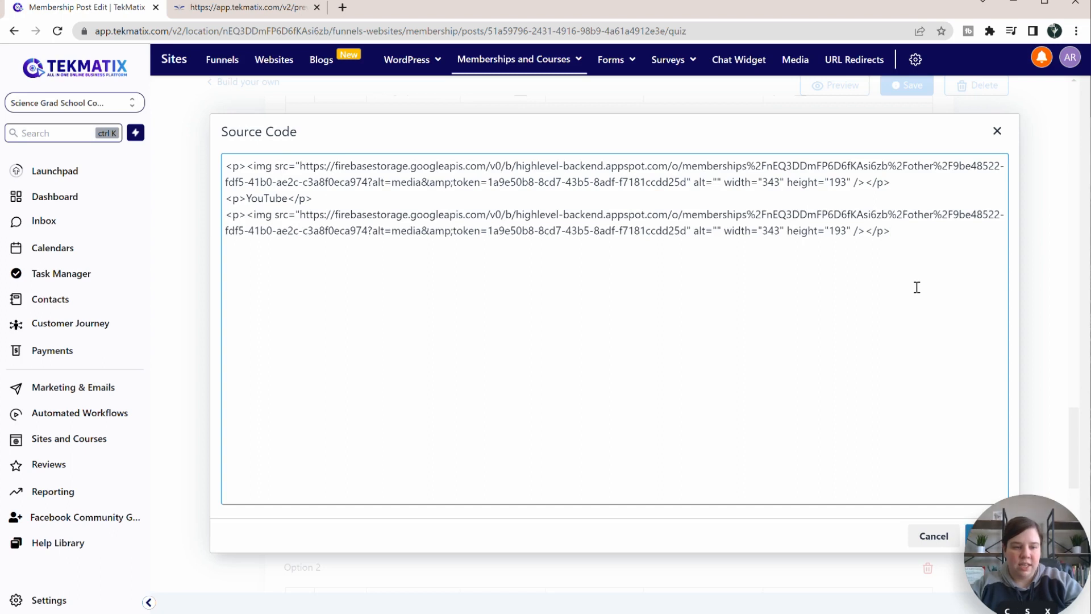
pyautogui.moveTo(1023, 560); pyautogui.dragTo(1014, 66)
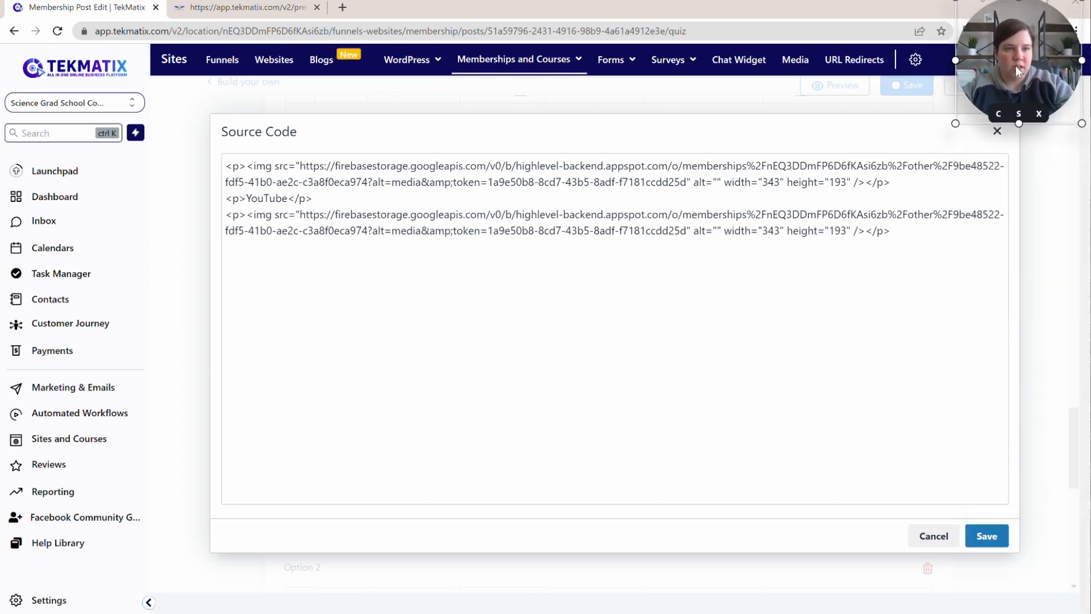
pyautogui.click(987, 536)
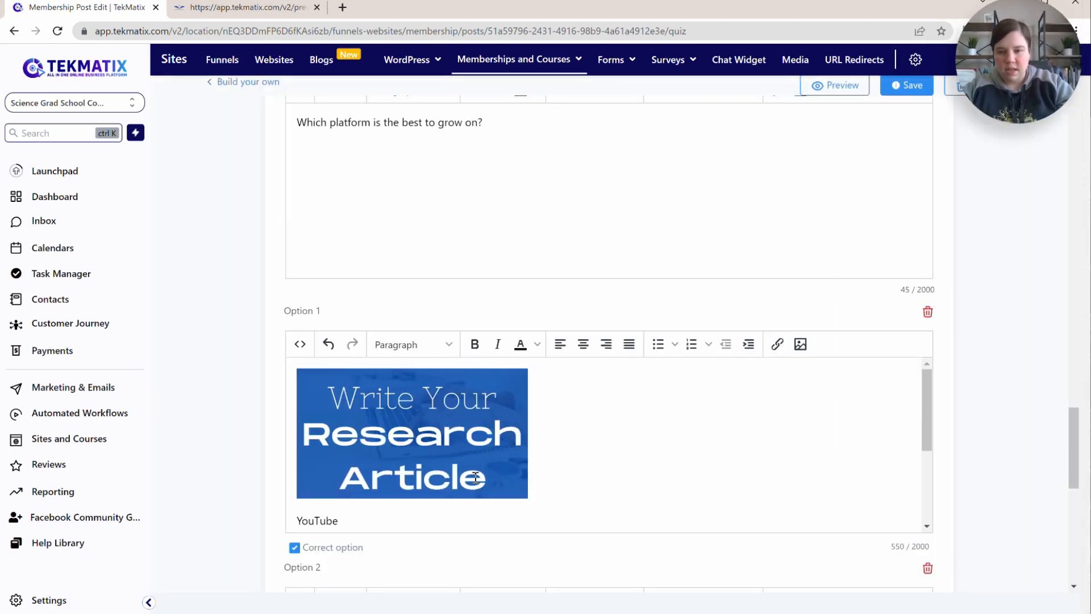
pyautogui.scroll(-3, 475, 477)
pyautogui.scroll(3, 475, 477)
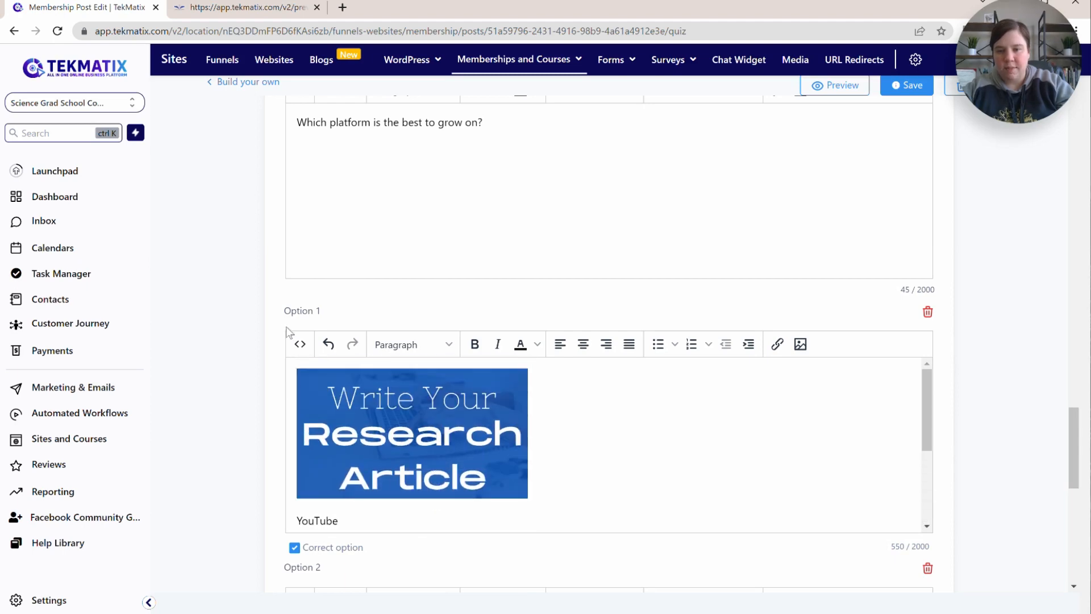
# Delete the duplicate image paragraph from the first option's source code and save the code
pyautogui.click(299, 343)
pyautogui.moveTo(906, 232); pyautogui.dragTo(249, 230)
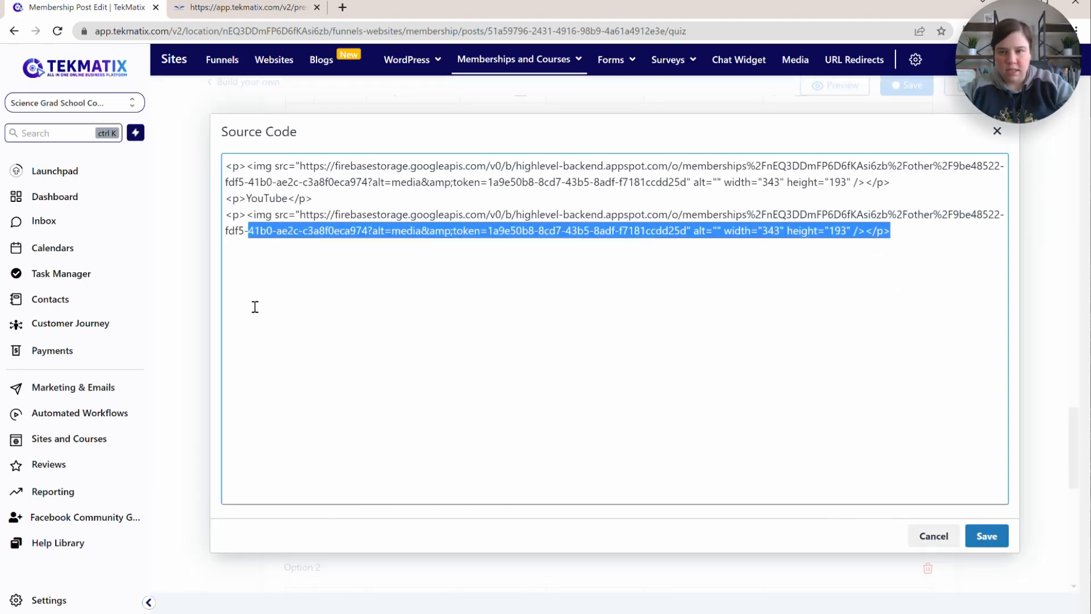
pyautogui.moveTo(255, 307); pyautogui.dragTo(217, 221)
pyautogui.press('BackSpace')
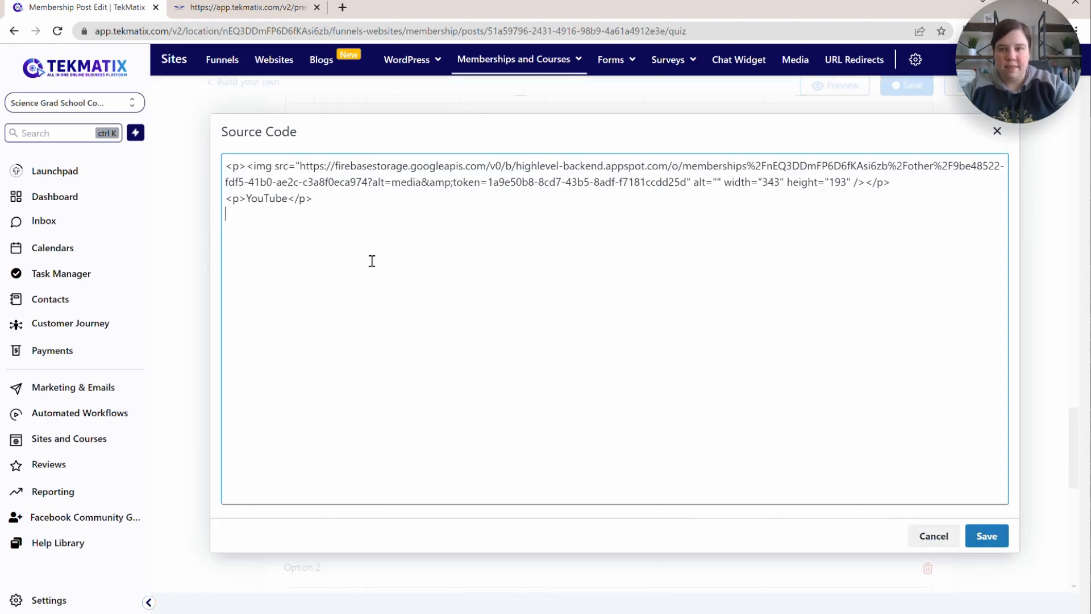
pyautogui.click(986, 536)
# Save the Module 1 Quiz
pyautogui.scroll(-6, 625, 348)
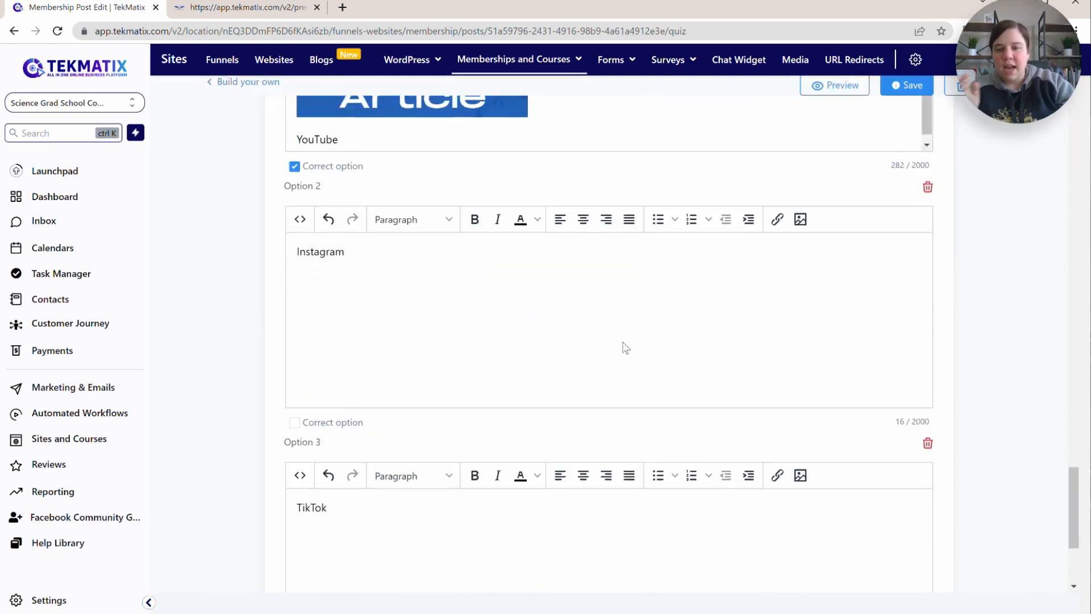
pyautogui.scroll(-3, 621, 348)
pyautogui.scroll(12, 437, 348)
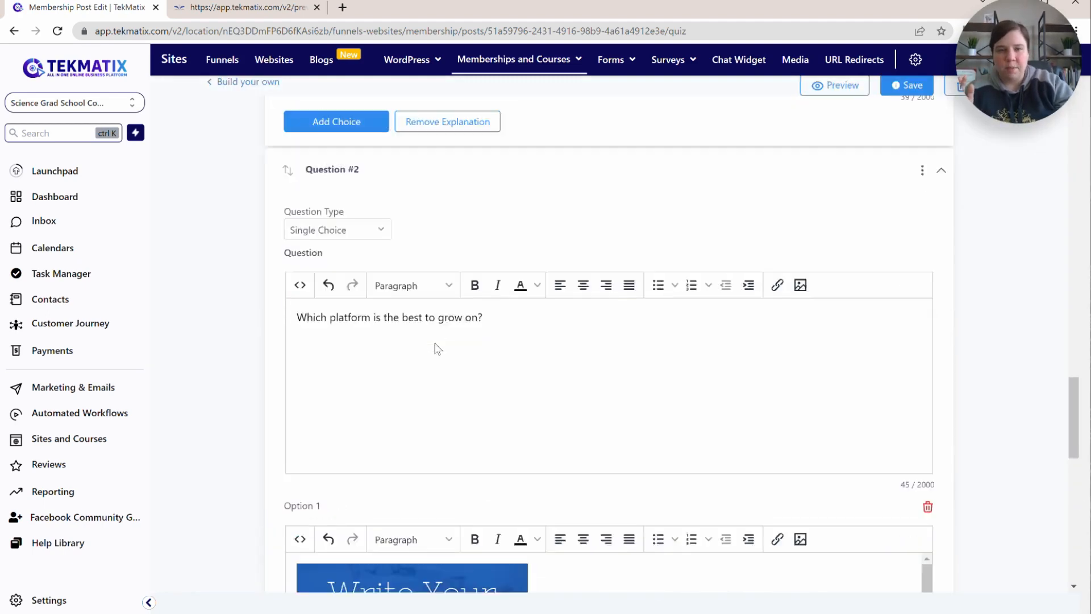
pyautogui.scroll(5, 437, 348)
pyautogui.scroll(6, 925, 195)
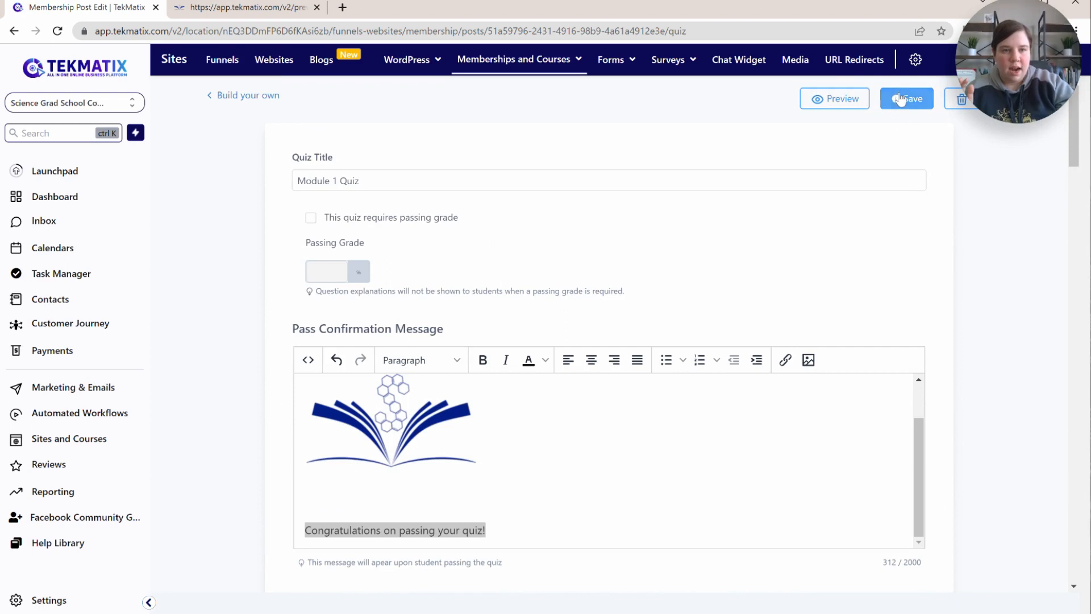
pyautogui.click(900, 99)
pyautogui.moveTo(1042, 61); pyautogui.dragTo(94, 556)
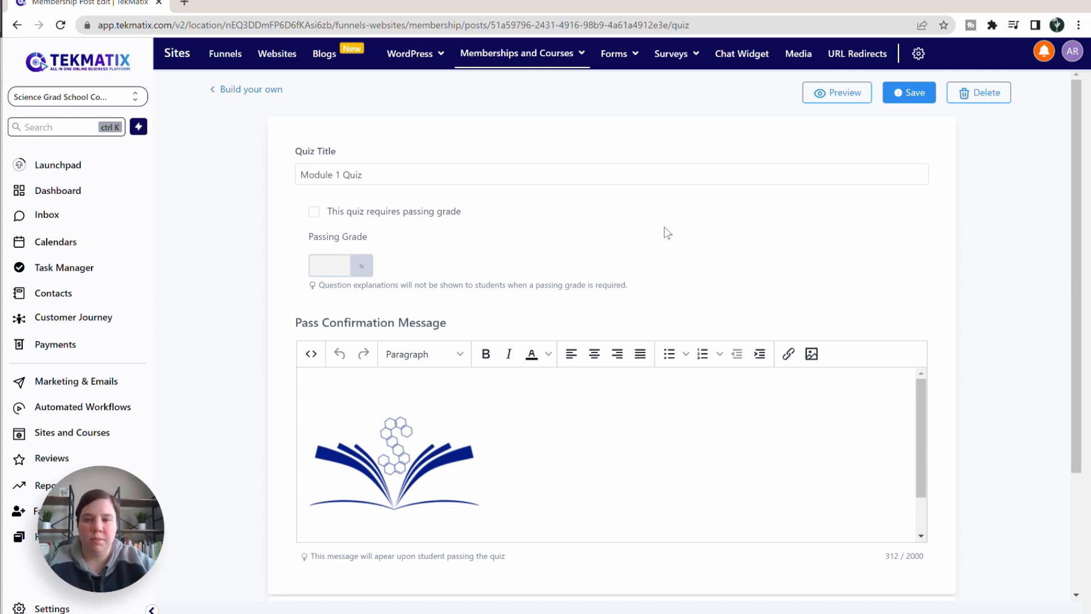
# Preview the Module 1 Quiz as a student and start it
pyautogui.click(828, 96)
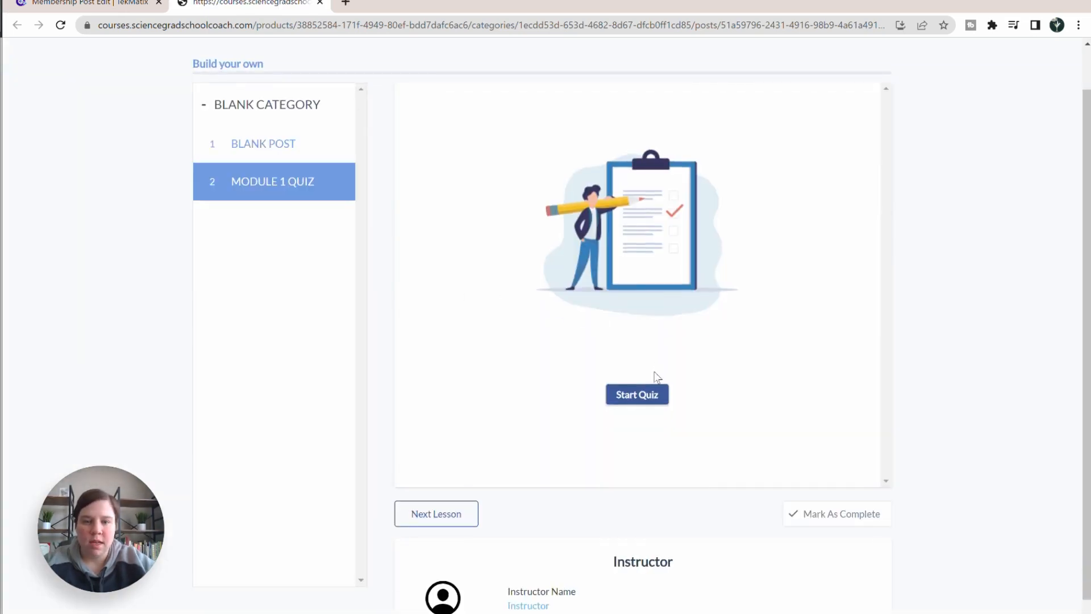
pyautogui.click(650, 393)
pyautogui.scroll(-3, 650, 400)
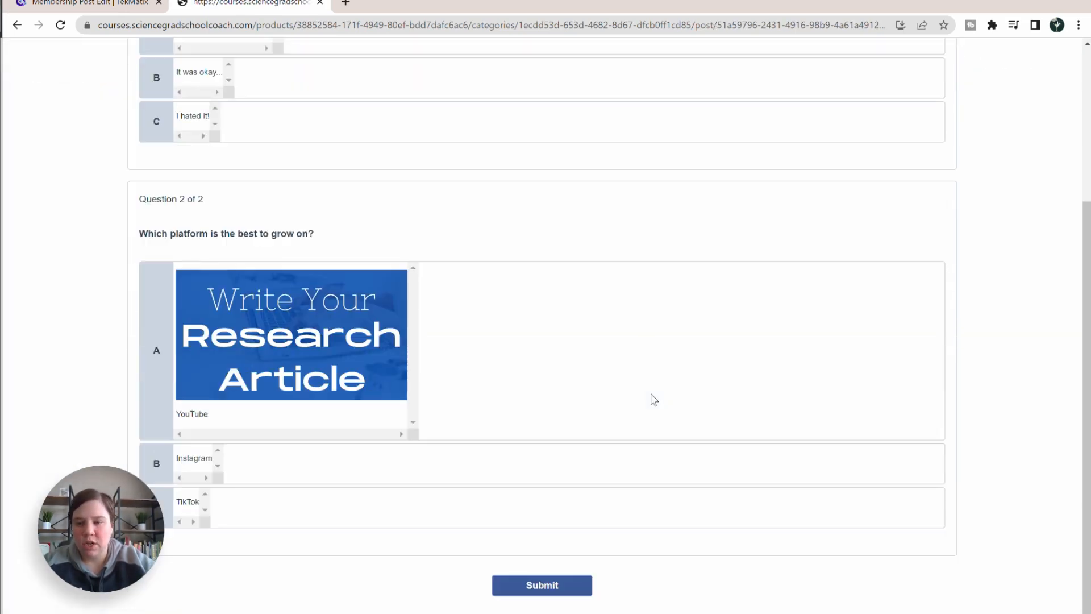
# Try to submit the previewed quiz with "YouTube" for Question 2 and "It was okay..." and "The module was awesome" for Question 1
pyautogui.click(157, 339)
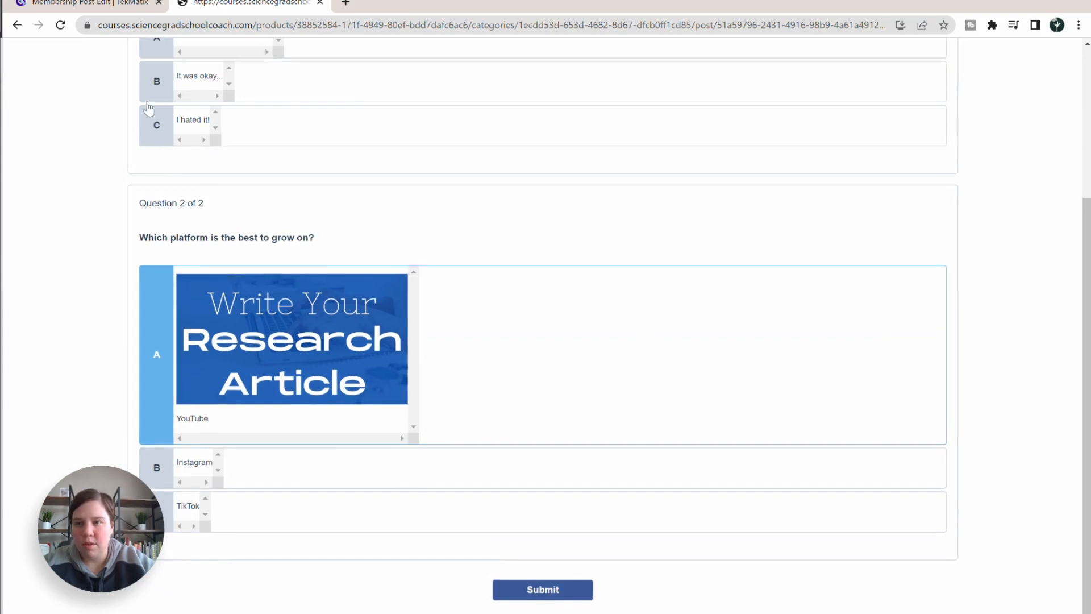
pyautogui.click(156, 84)
pyautogui.click(153, 52)
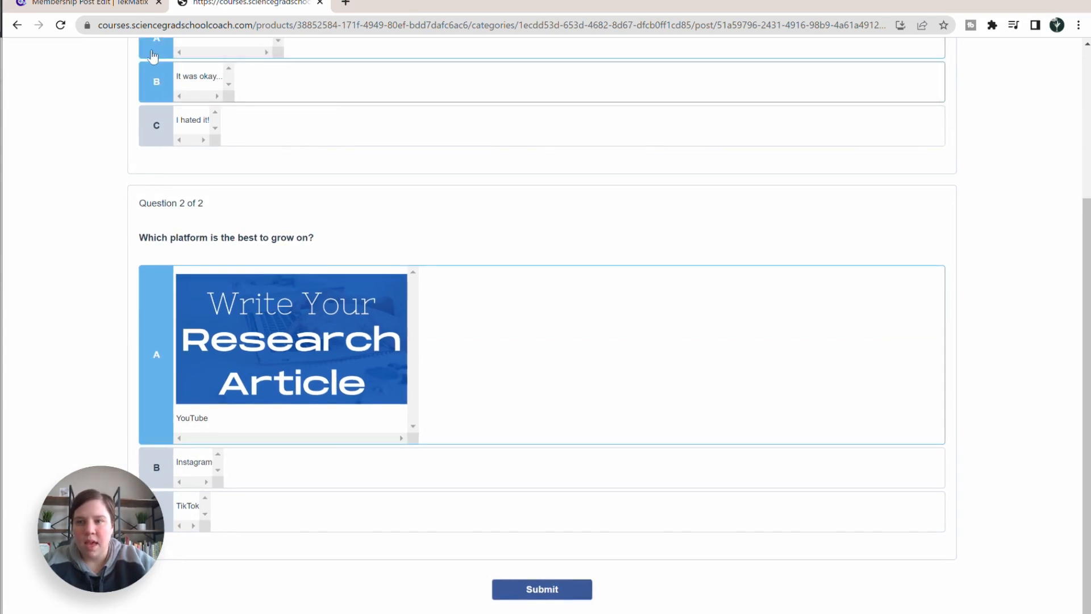
pyautogui.click(539, 589)
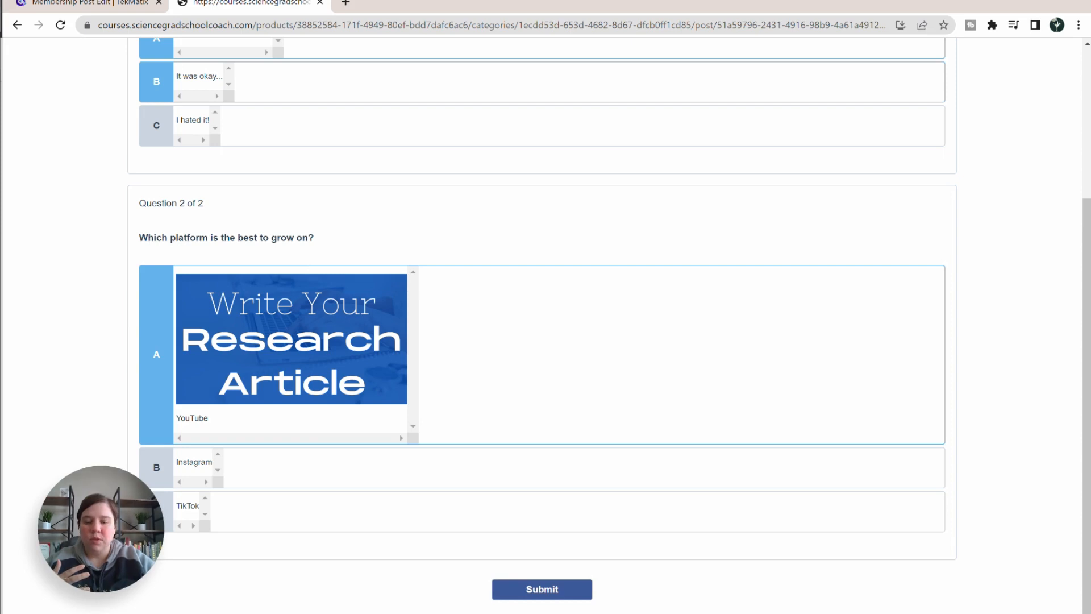
# Switch to the incognito browser window, open the "Build your own" course and start its Module 1 Quiz
pyautogui.moveTo(447, 613)
pyautogui.click(594, 604)
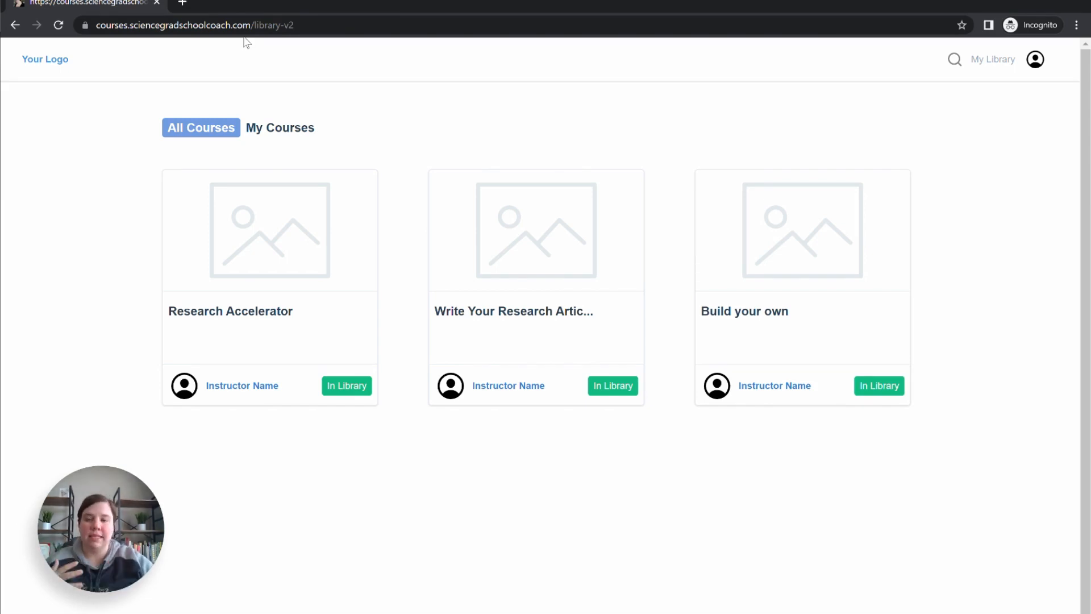
pyautogui.click(759, 316)
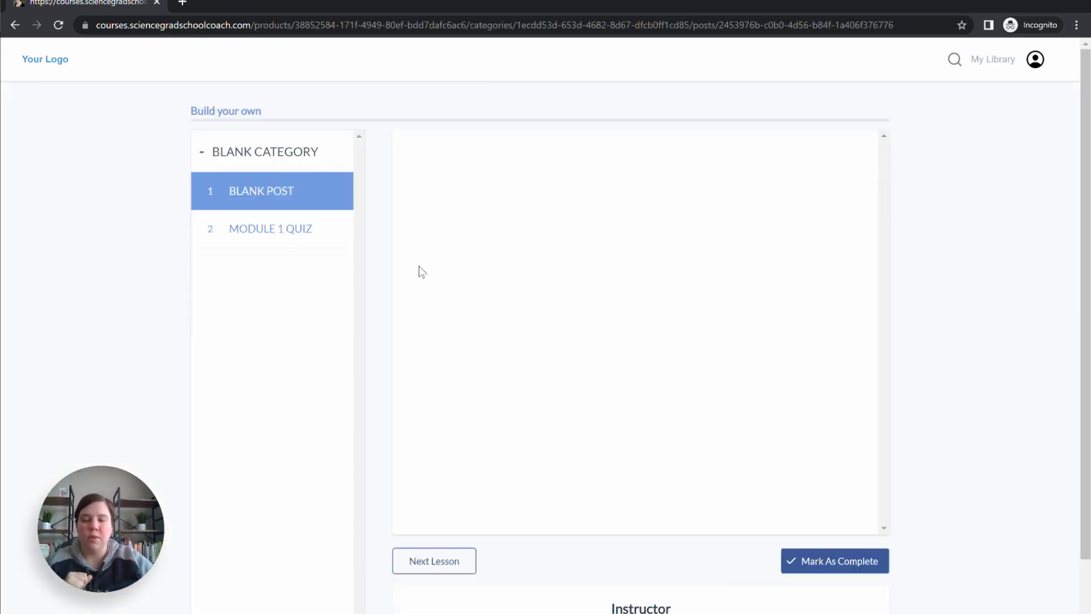
pyautogui.scroll(-1, 420, 271)
pyautogui.click(257, 161)
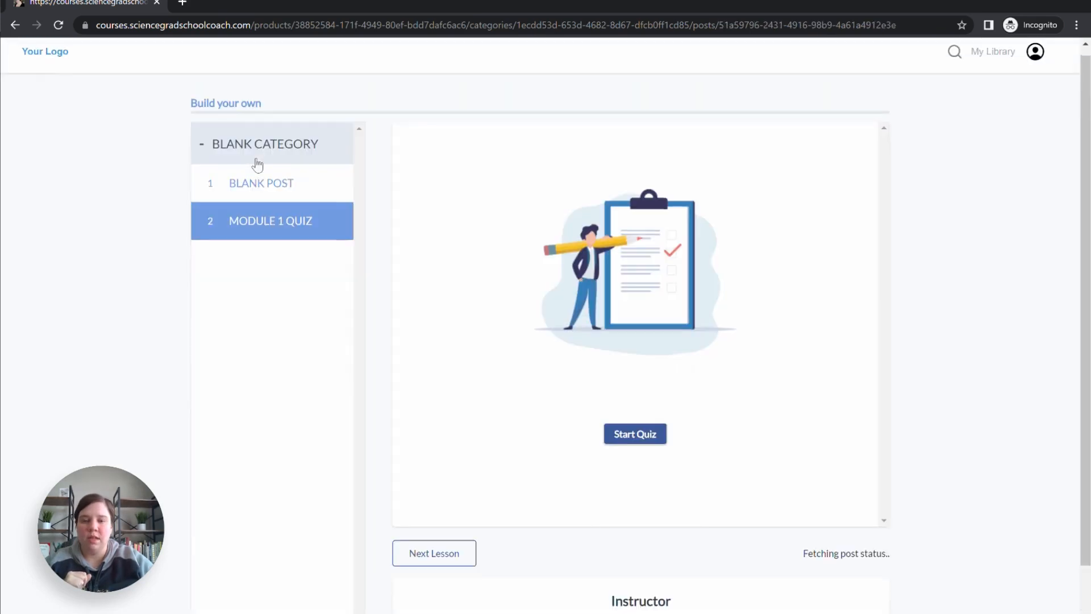
pyautogui.scroll(-1, 517, 261)
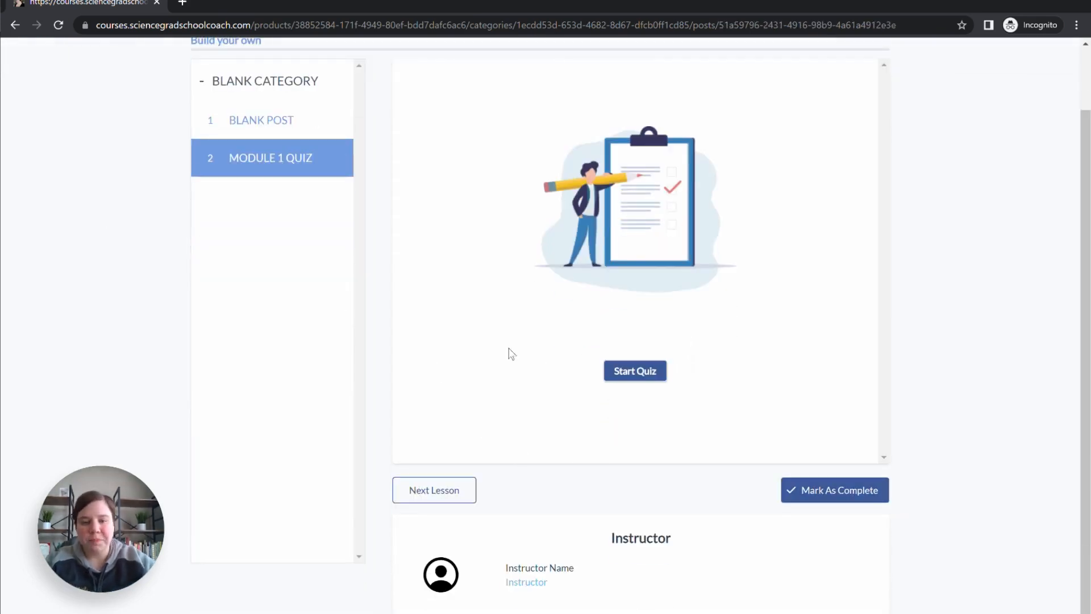
pyautogui.click(639, 370)
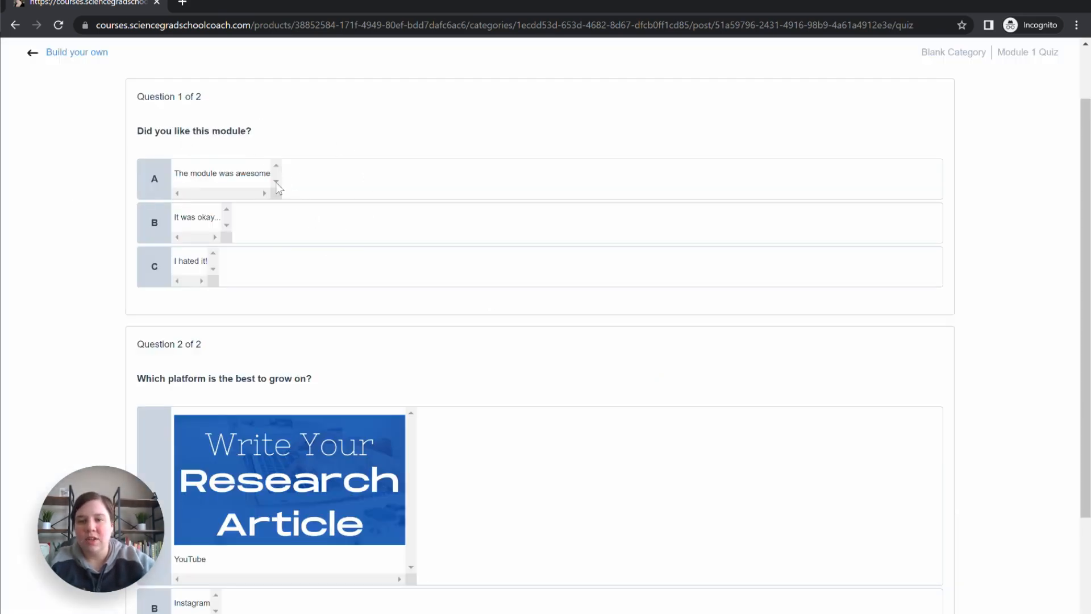
# Answer Question 1 with both "The module was awesome" and "It was okay..."
pyautogui.click(461, 196)
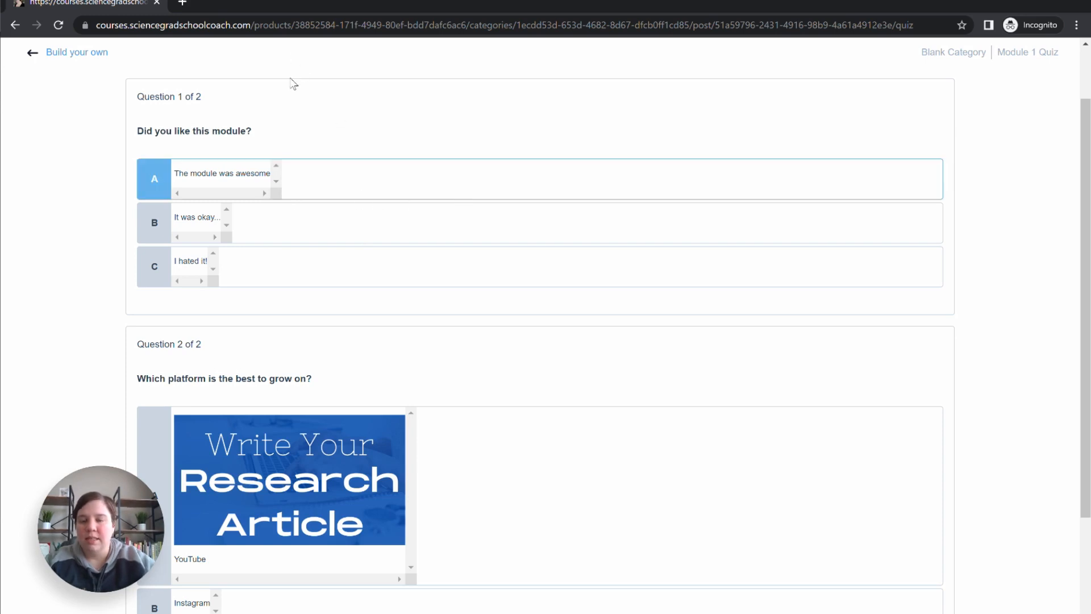
pyautogui.click(154, 185)
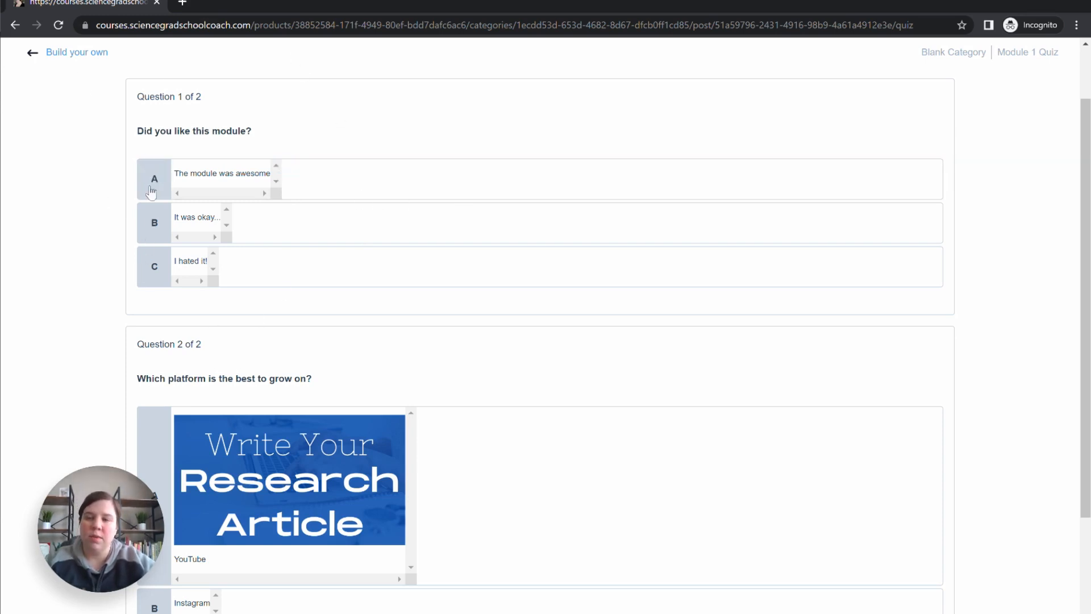
pyautogui.click(154, 186)
pyautogui.click(153, 186)
pyautogui.click(153, 185)
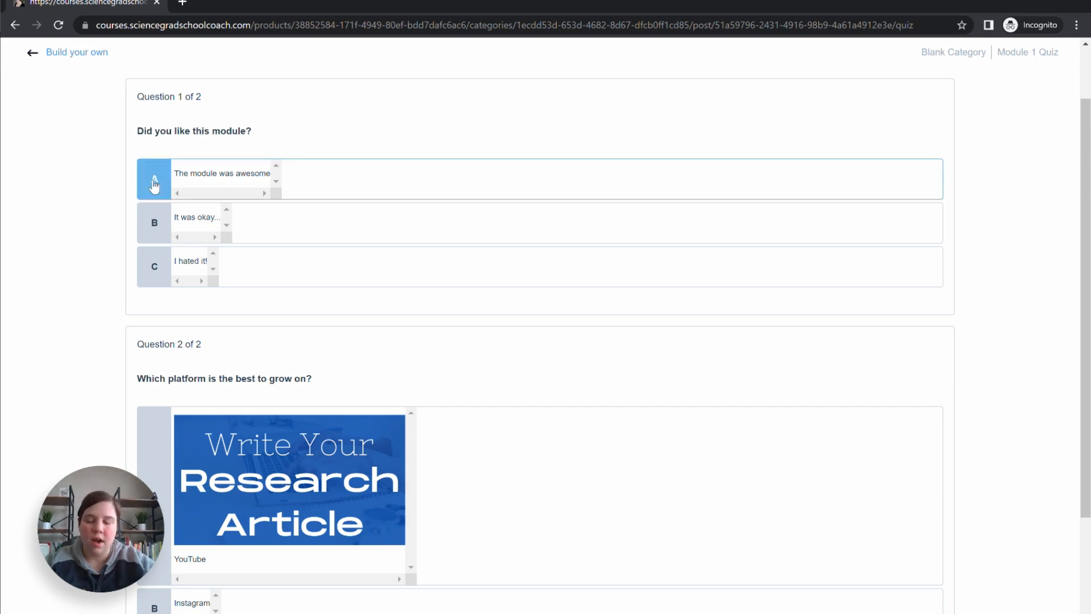
pyautogui.click(156, 232)
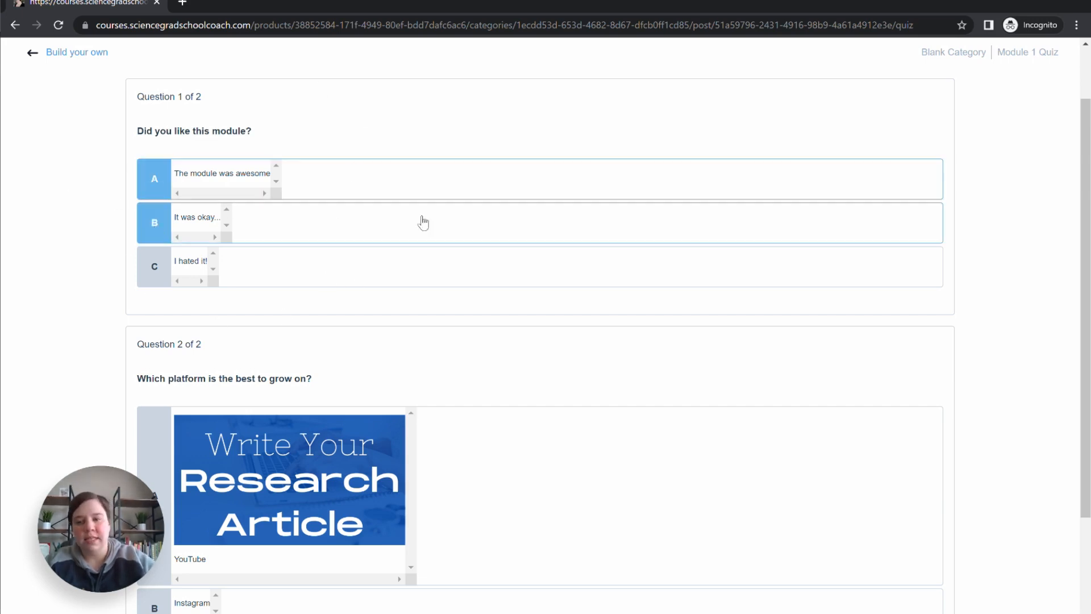
# Answer Question 2 with "YouTube" instead of "Instagram", and deselect "It was okay..." in Question 1
pyautogui.scroll(-2, 292, 155)
pyautogui.scroll(-1, 293, 155)
pyautogui.click(149, 391)
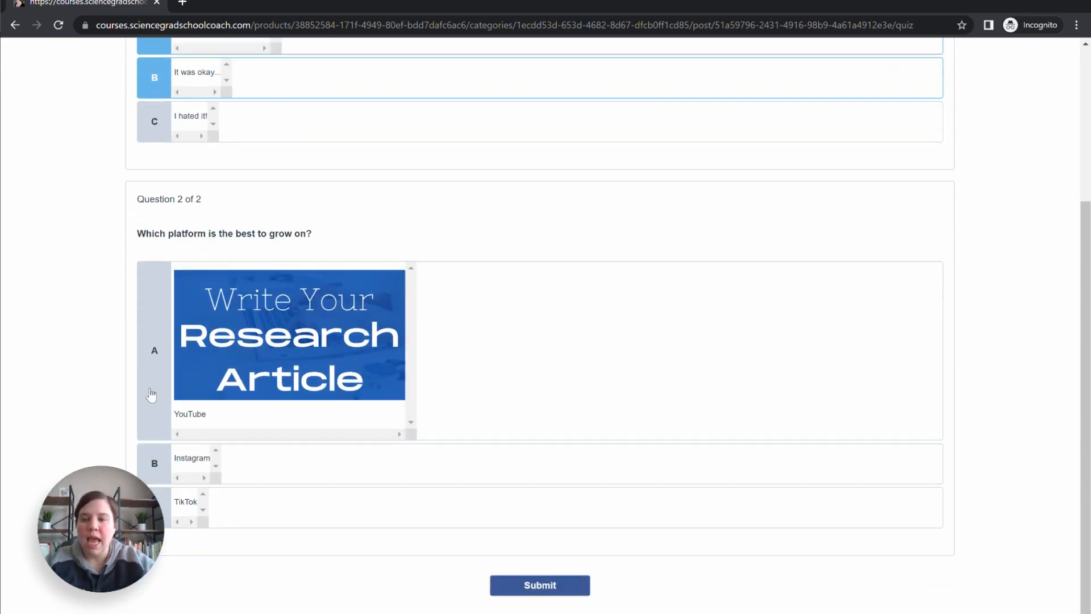
pyautogui.click(151, 472)
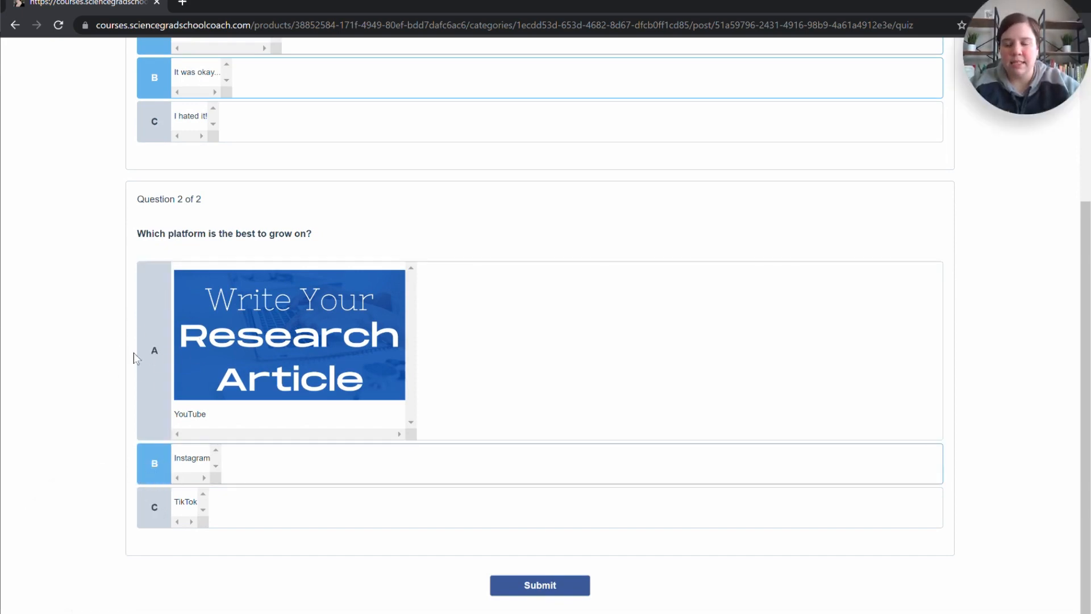
pyautogui.click(145, 362)
pyautogui.scroll(4, 151, 278)
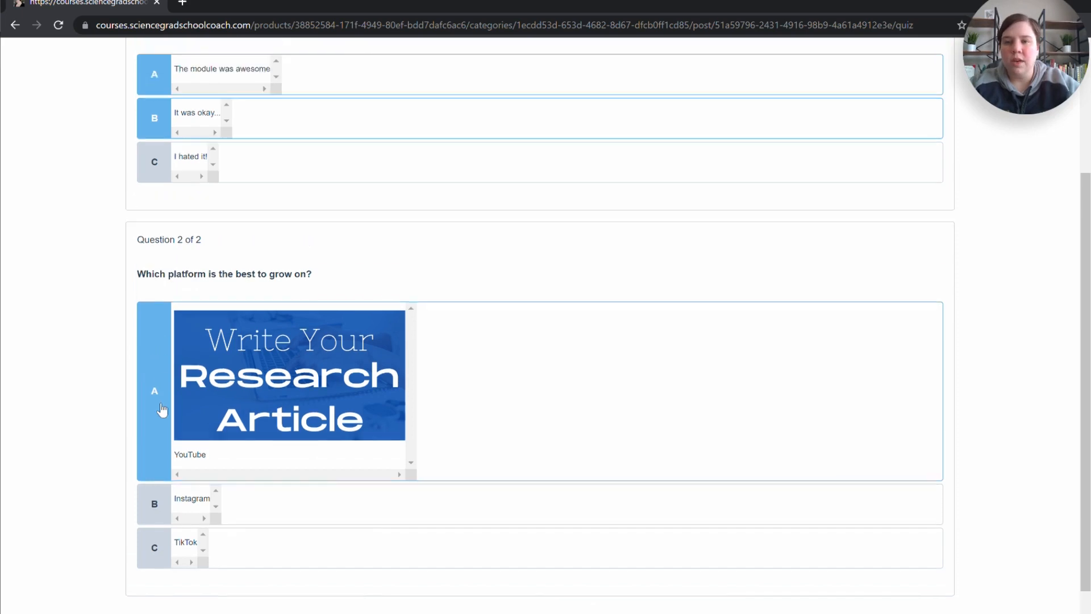
pyautogui.scroll(-4, 24, 500)
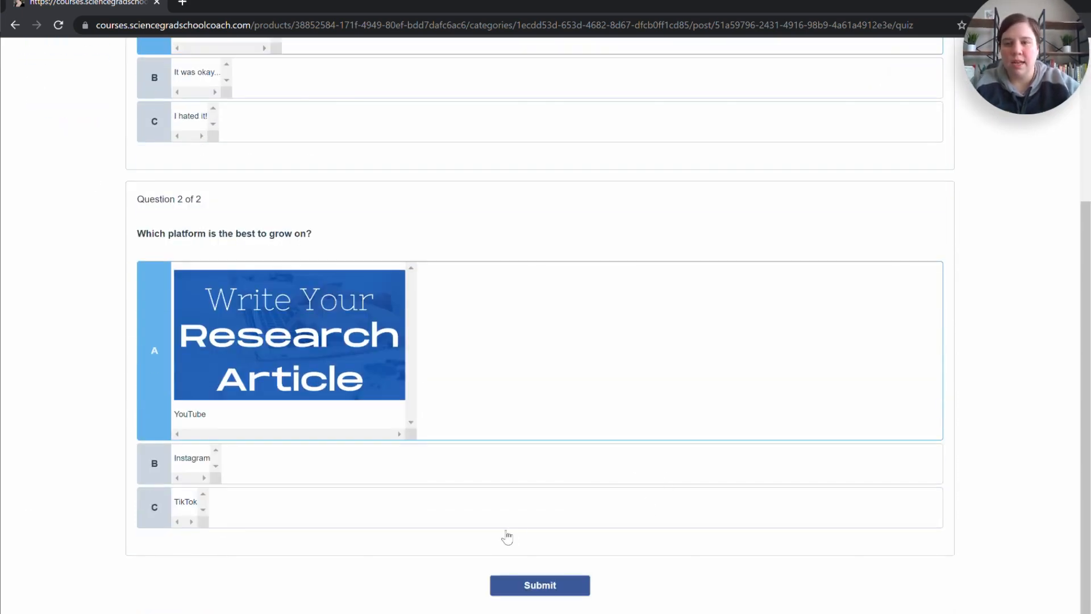
# Submit the quiz and review the pass message, score and answer explanation for Question 1
pyautogui.click(558, 593)
pyautogui.scroll(4, 183, 238)
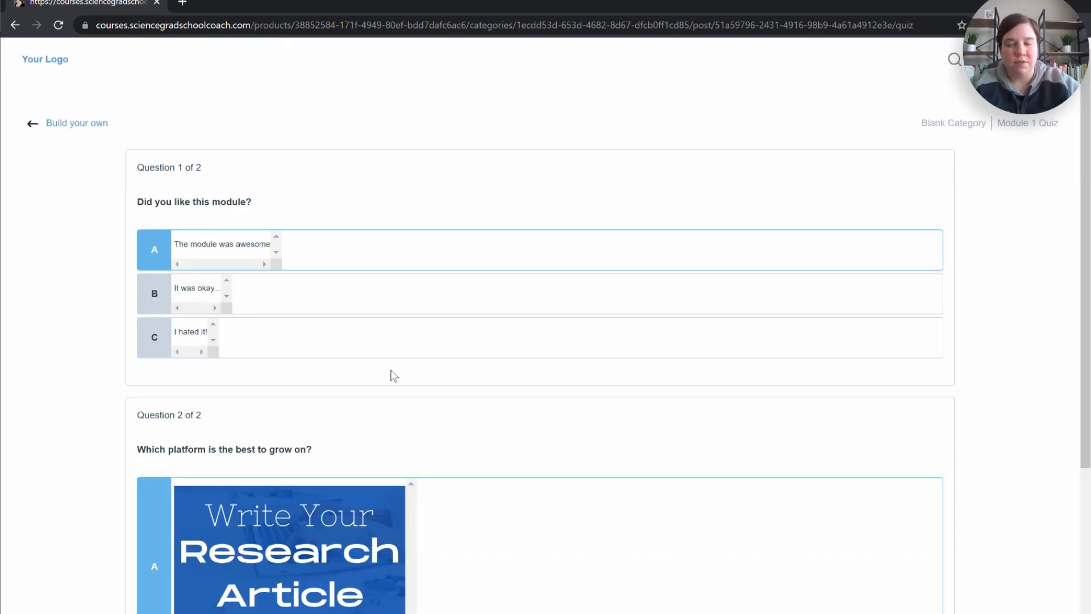
pyautogui.scroll(-4, 391, 370)
pyautogui.click(528, 593)
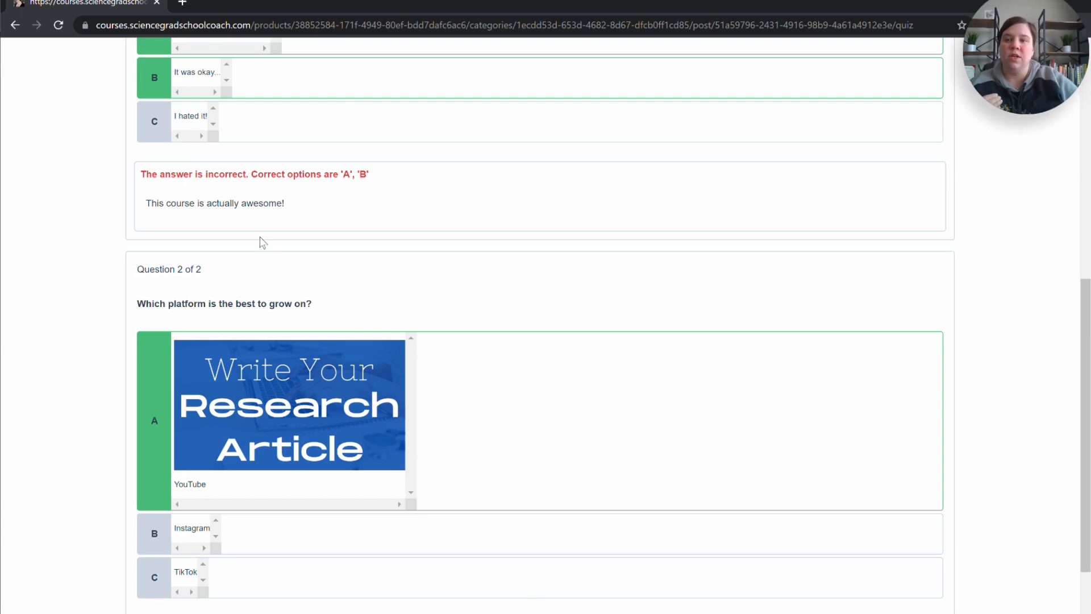
pyautogui.scroll(8, 262, 242)
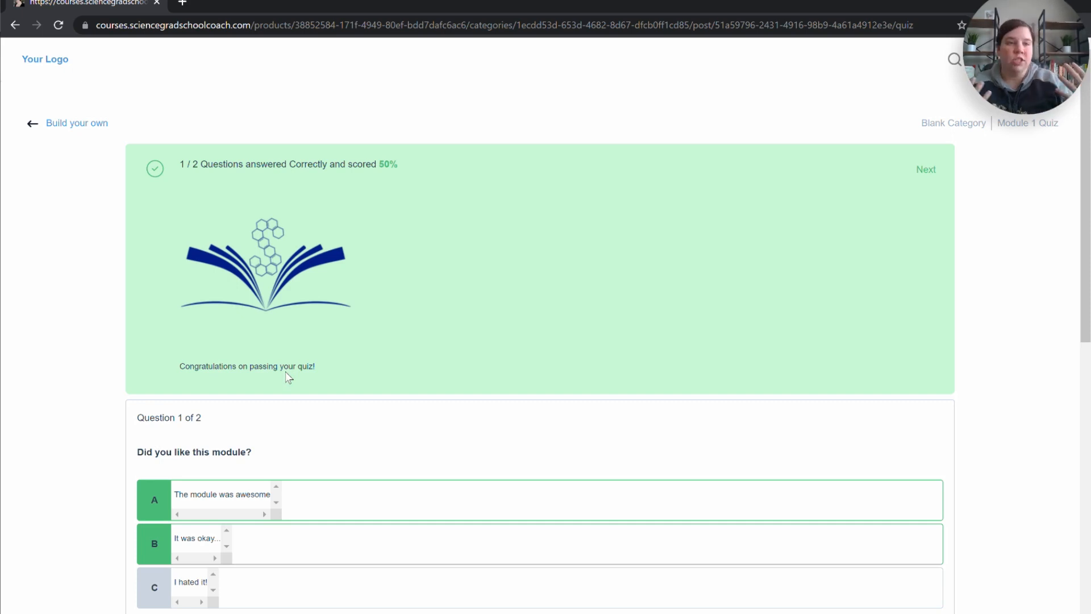
pyautogui.scroll(-1, 288, 377)
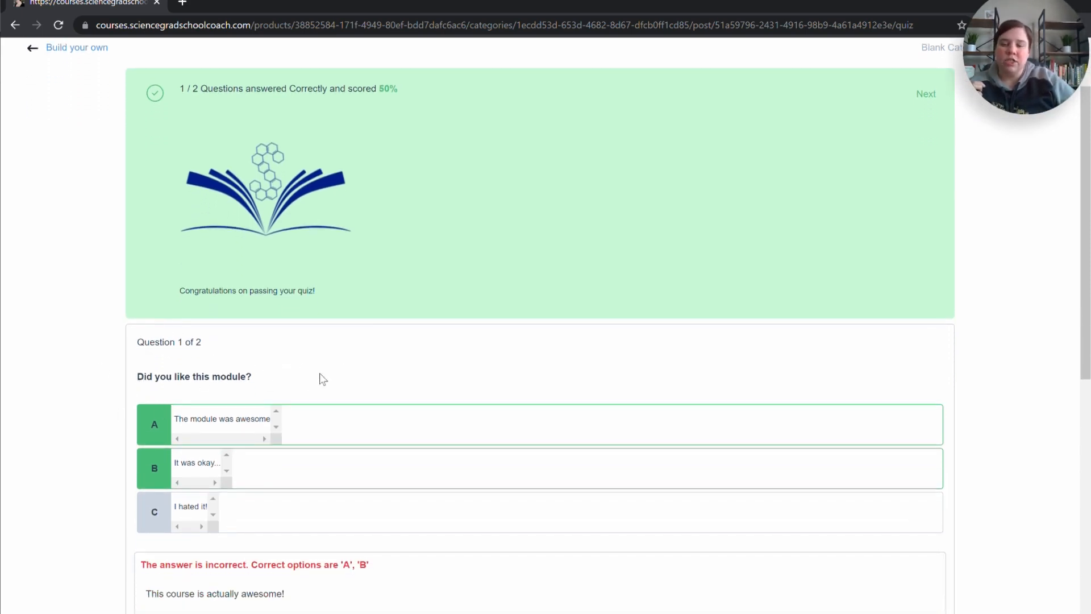
pyautogui.scroll(-3, 264, 330)
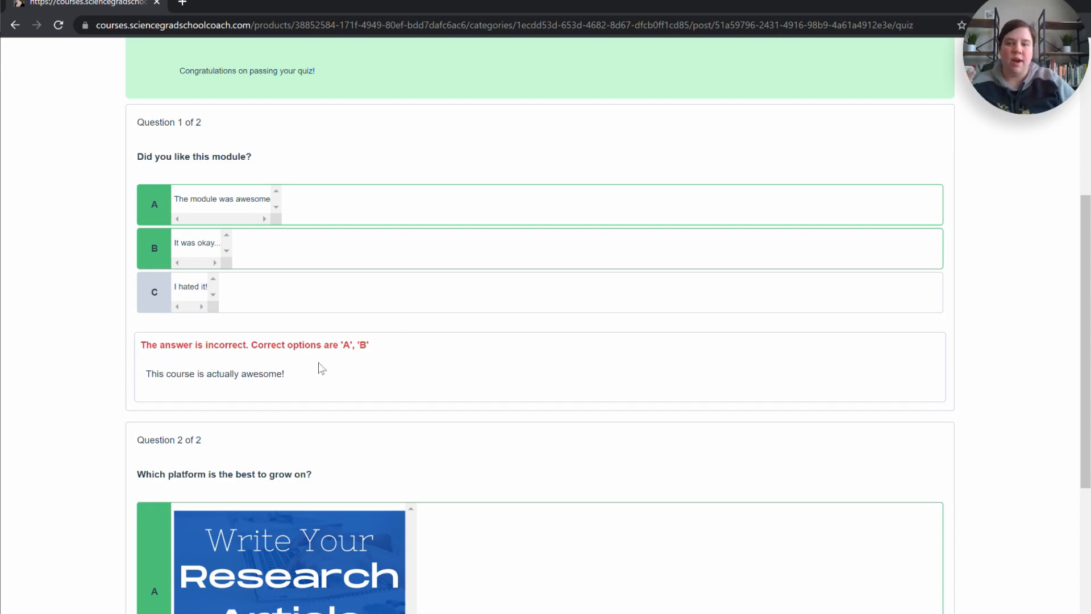
# Review the answer feedback for Question 2, continue to the course lessons and open the Module 1 Quiz result summary
pyautogui.scroll(-3, 302, 341)
pyautogui.scroll(-1, 303, 338)
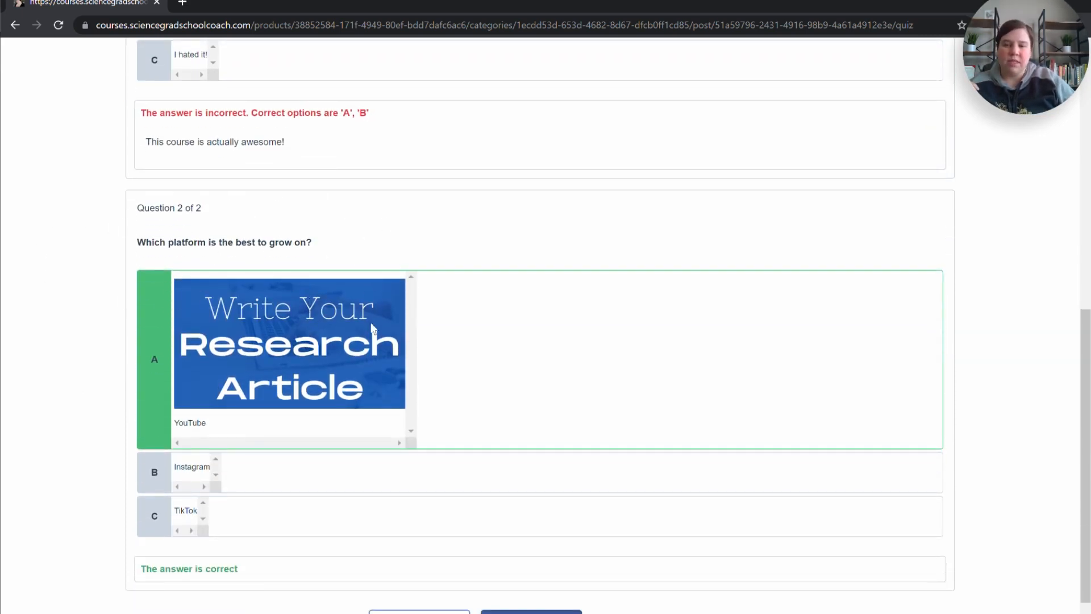
pyautogui.scroll(-1, 124, 556)
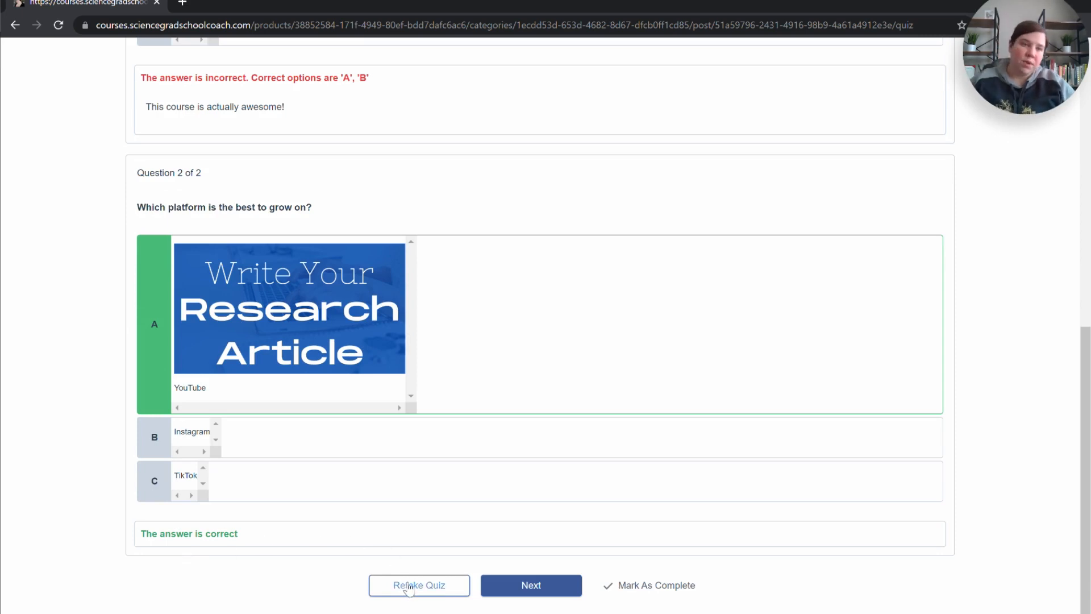
pyautogui.click(524, 586)
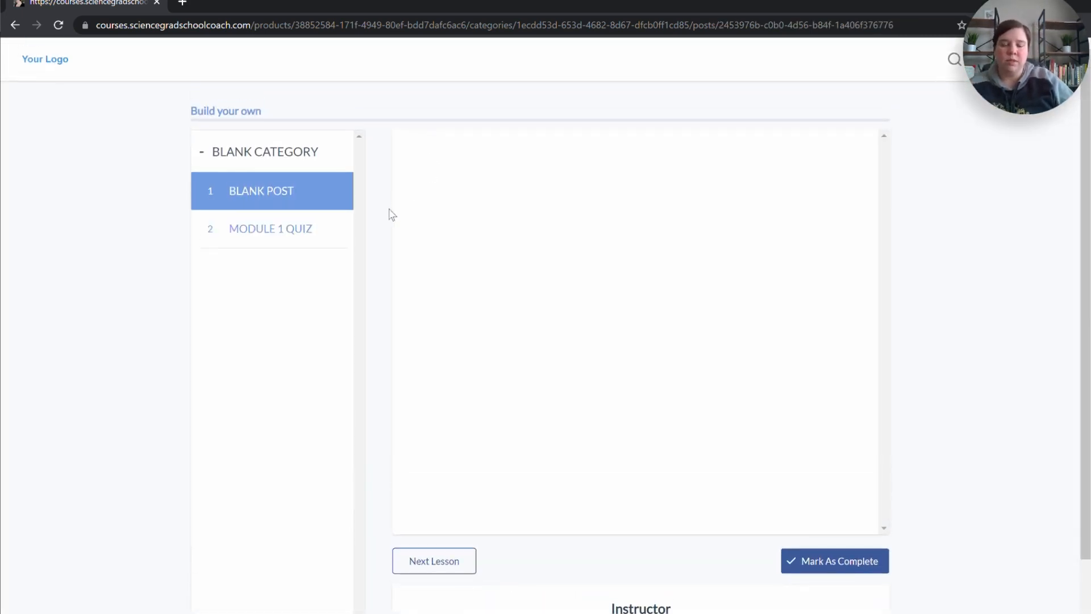
pyautogui.click(256, 231)
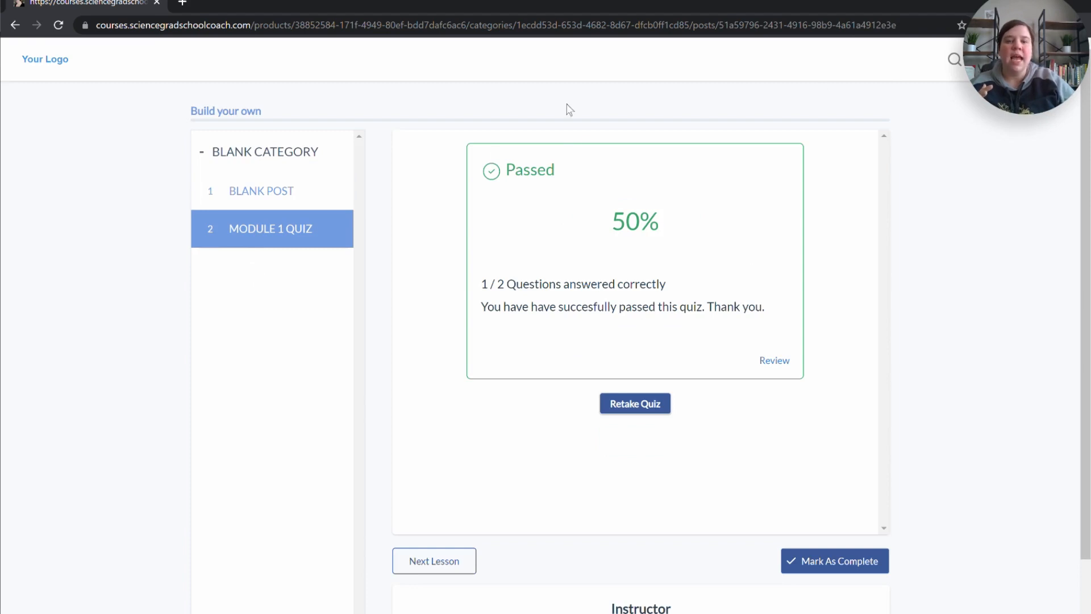
# Retake the quiz with "The module was awesome" and "It was okay..." for Question 1 and "YouTube" for Question 2, and submit it
pyautogui.click(635, 405)
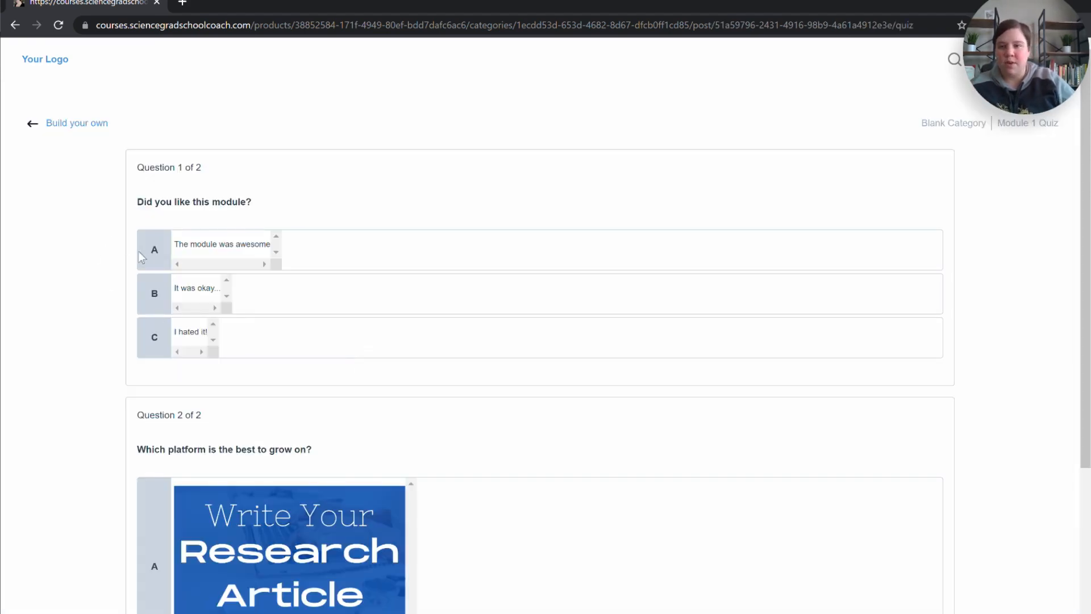
pyautogui.click(149, 251)
pyautogui.click(157, 306)
pyautogui.scroll(-4, 158, 308)
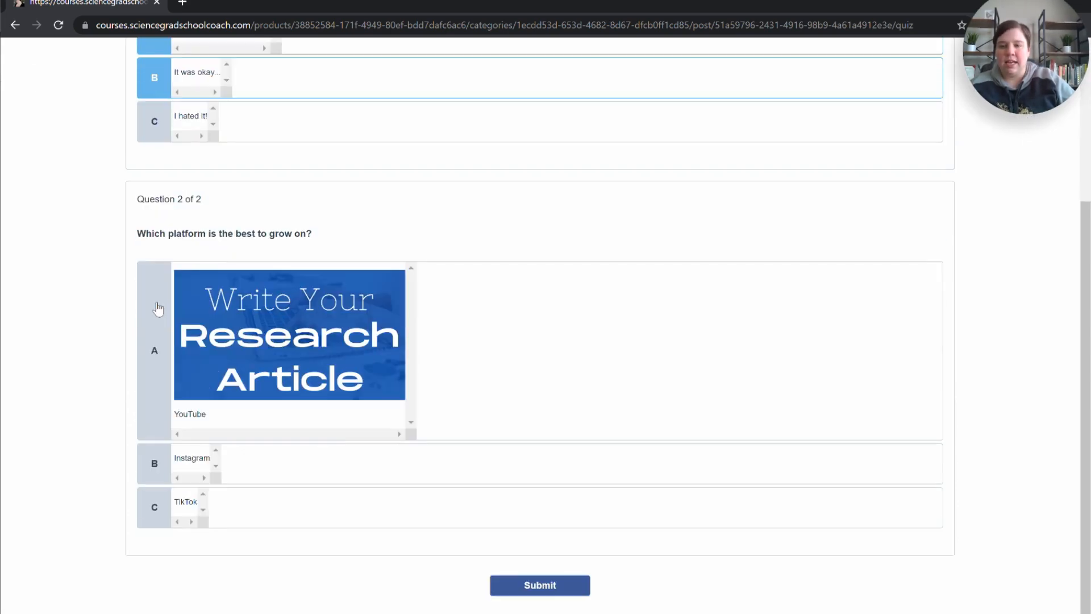
pyautogui.click(154, 347)
pyautogui.click(530, 587)
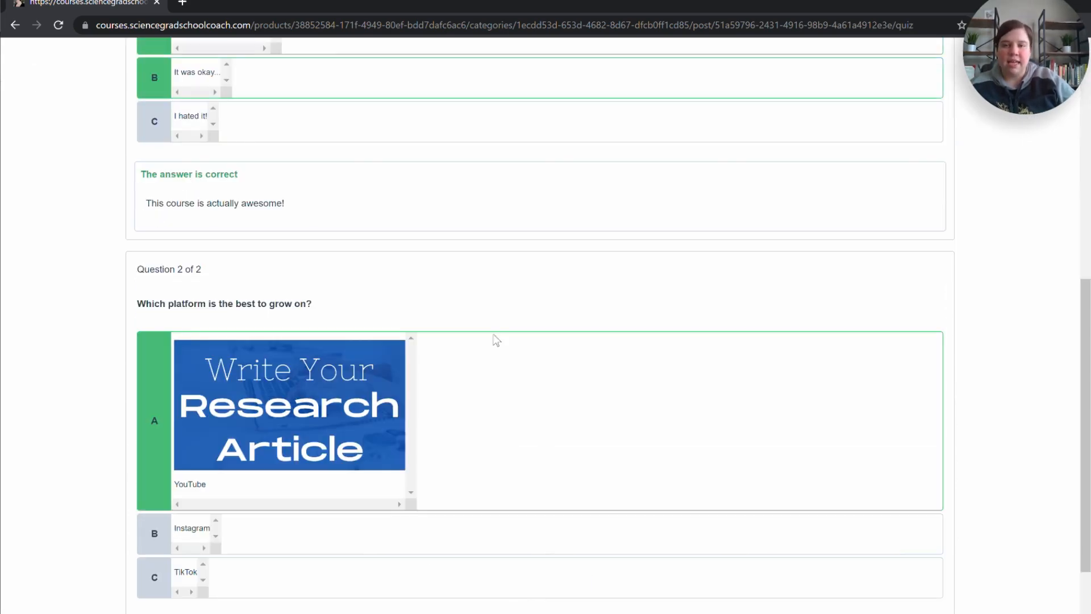
# Review the retake's score and pass message, return to the "Build your own" course and view the Module 1 Quiz result summary
pyautogui.scroll(8, 494, 339)
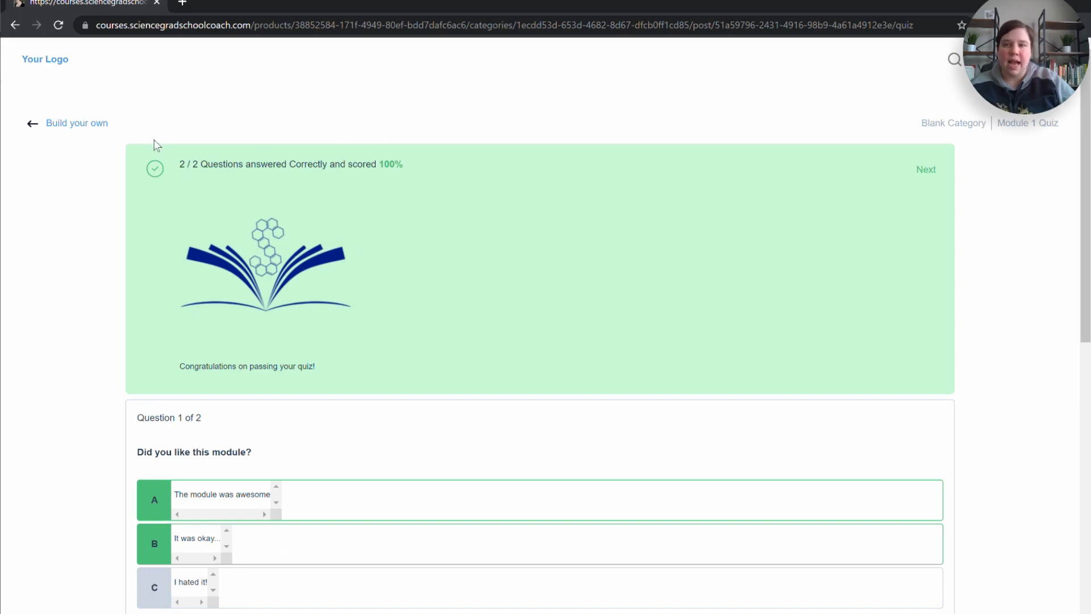
pyautogui.click(62, 122)
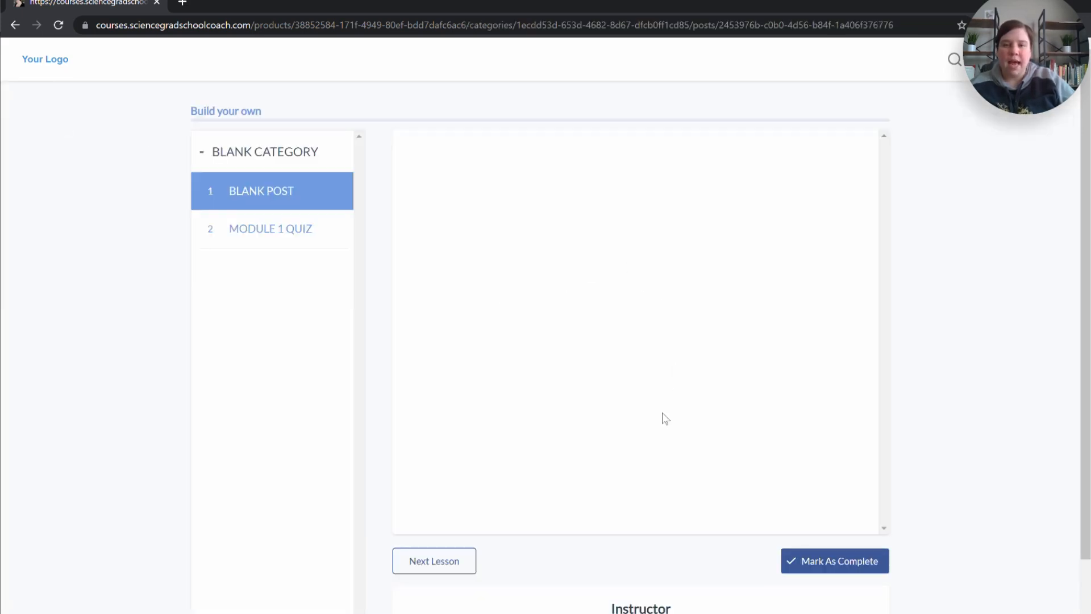
pyautogui.click(277, 230)
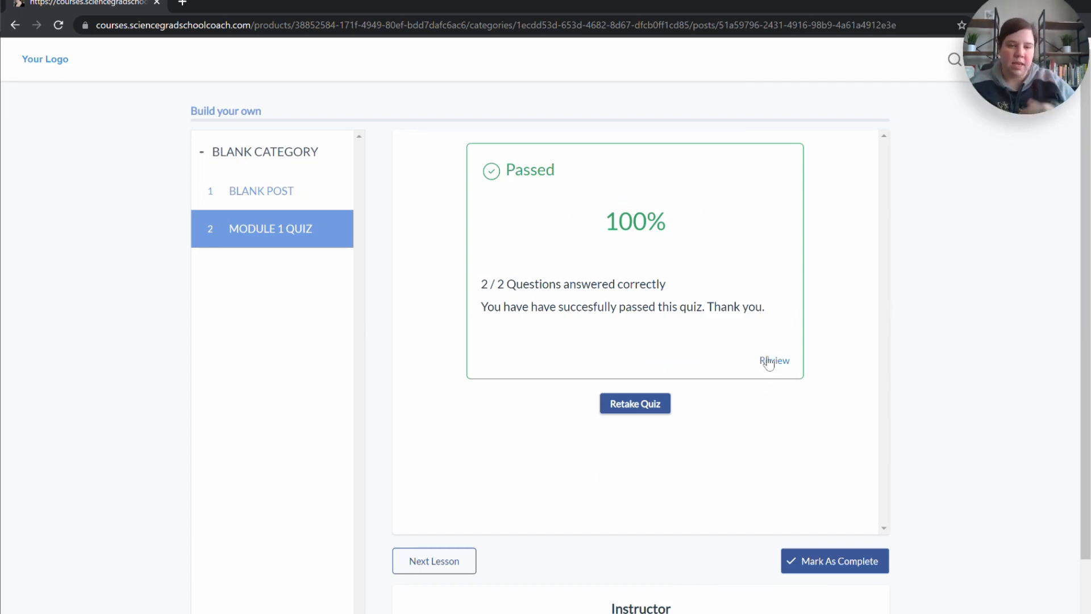
pyautogui.scroll(-2, 591, 482)
pyautogui.scroll(2, 592, 482)
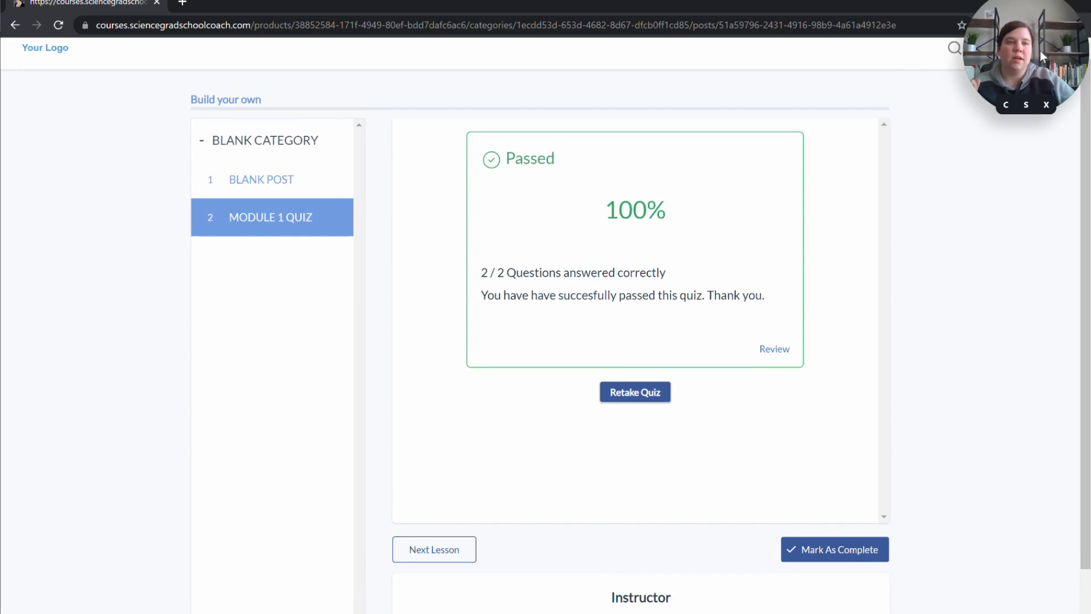
# Close the incognito window and return to the Module 1 Quiz editor in Tekmatix
pyautogui.moveTo(1042, 63); pyautogui.dragTo(99, 568)
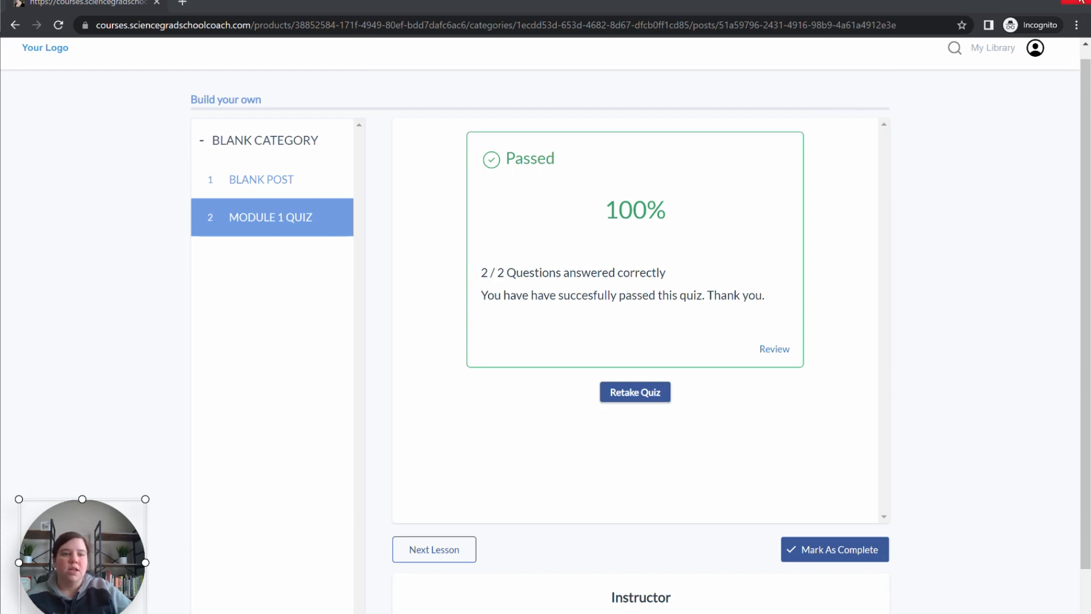
pyautogui.click(1081, 2)
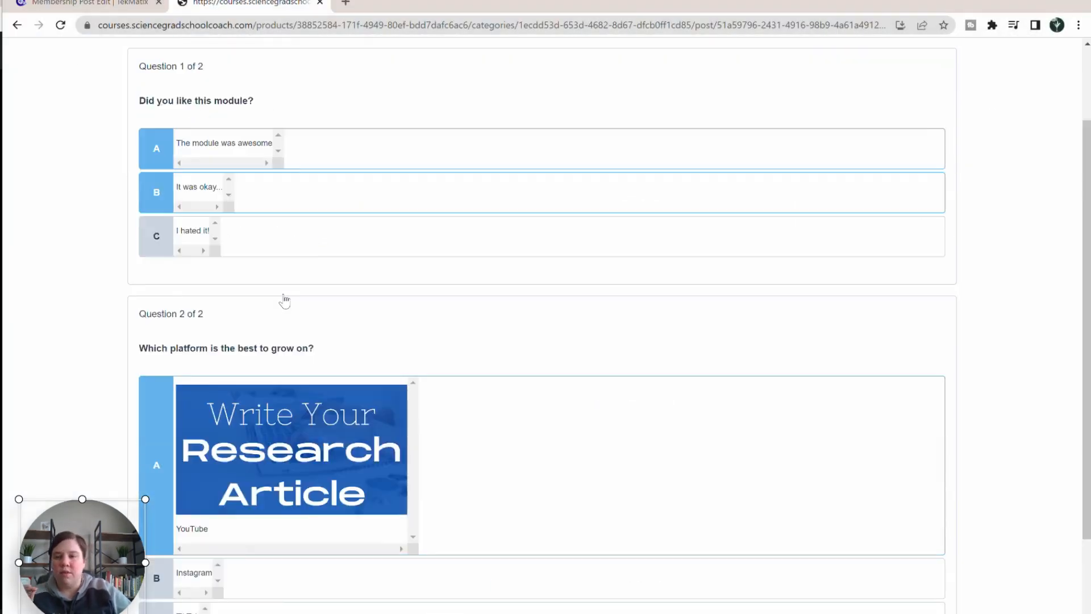
pyautogui.scroll(2, 284, 302)
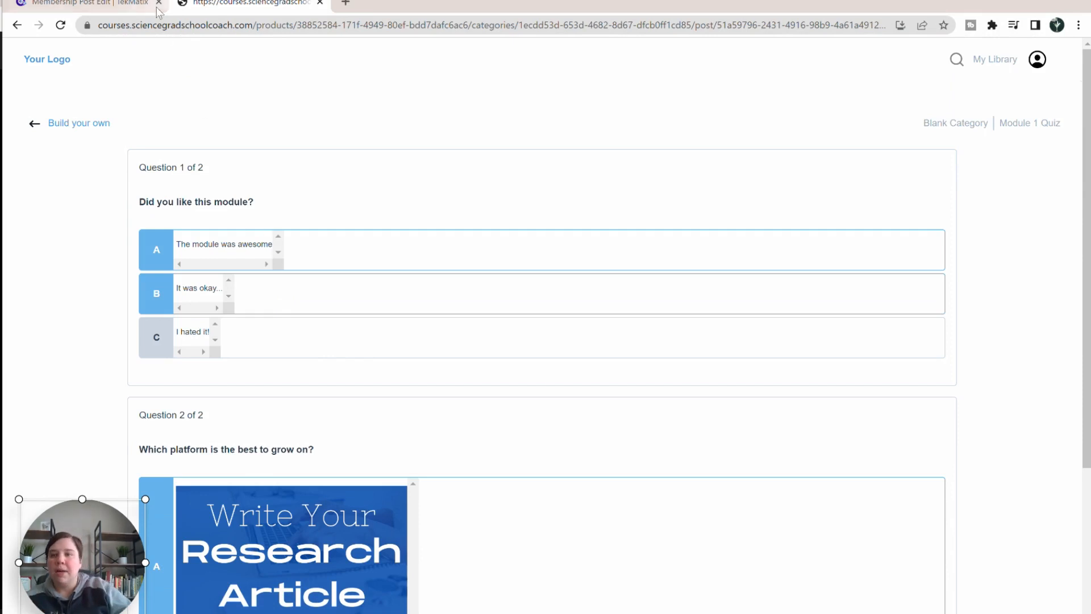
pyautogui.click(104, 7)
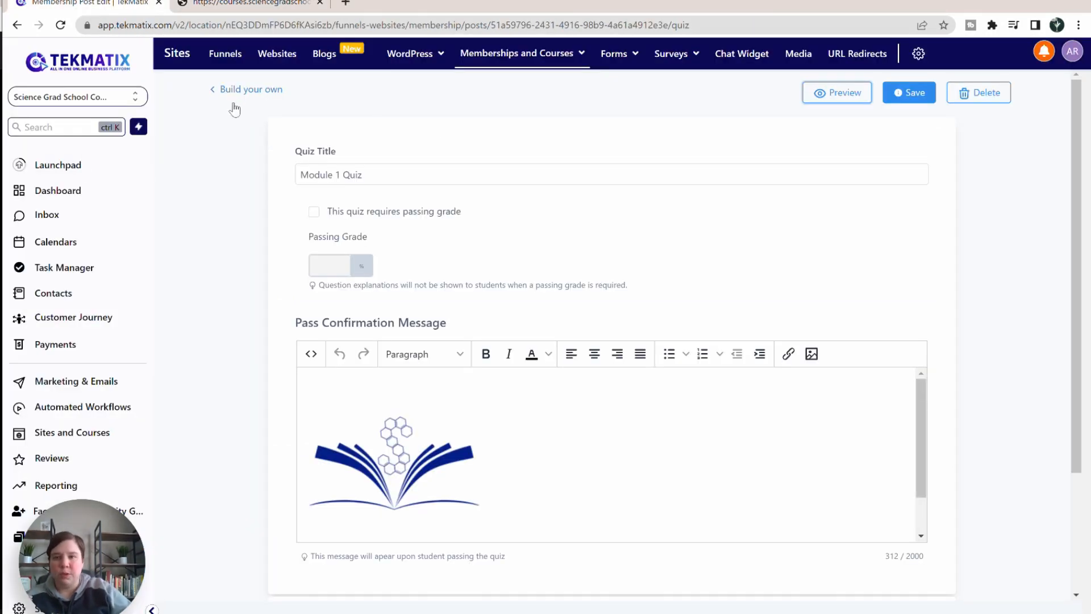
# Open the Assessments results in the Memberships and Courses analytics
pyautogui.moveTo(556, 57)
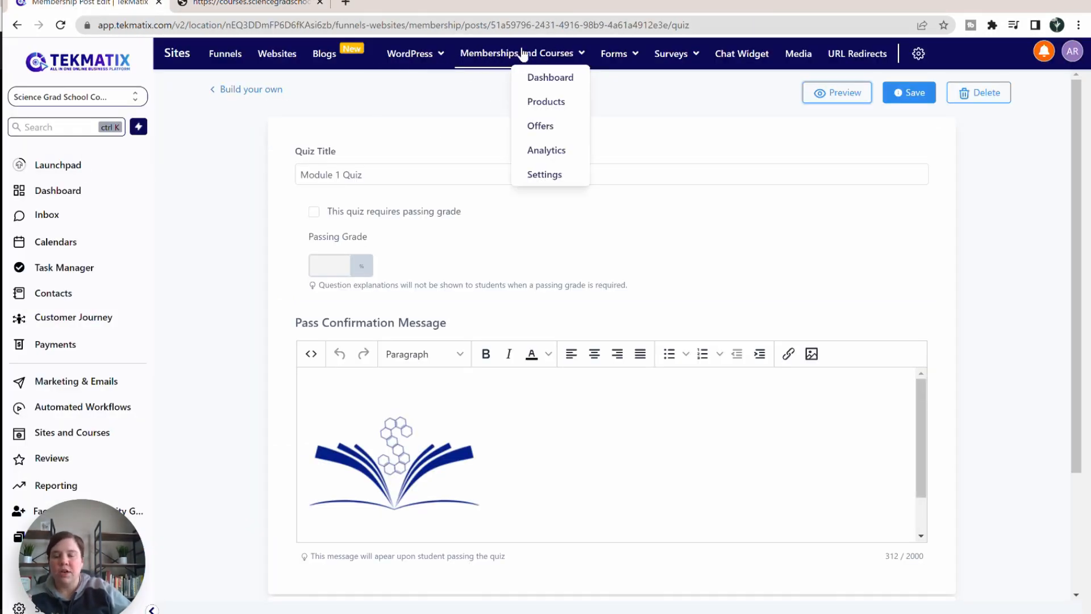
pyautogui.click(534, 151)
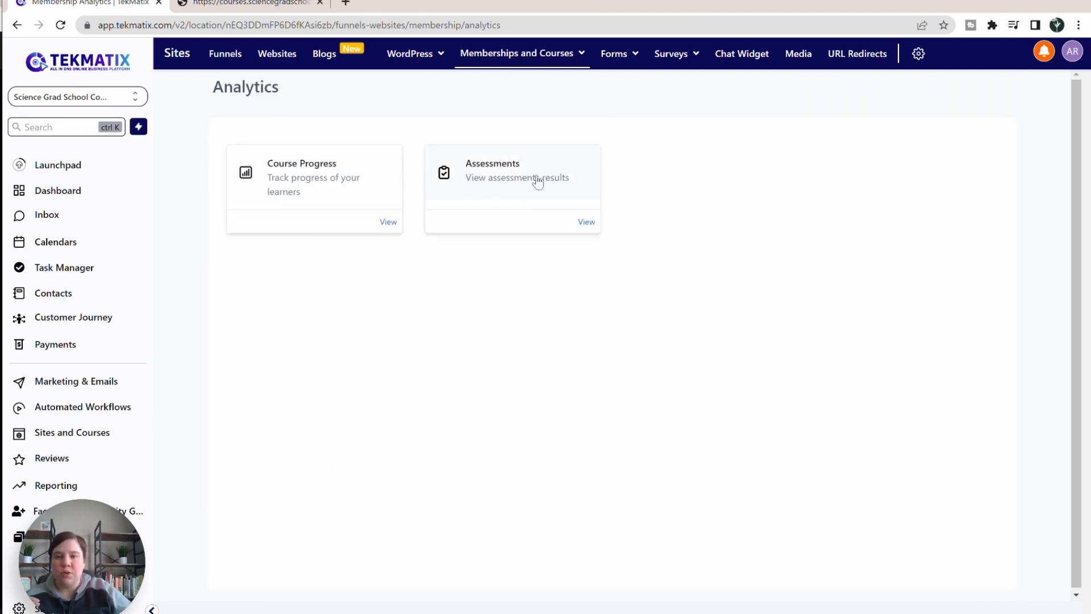
pyautogui.click(518, 181)
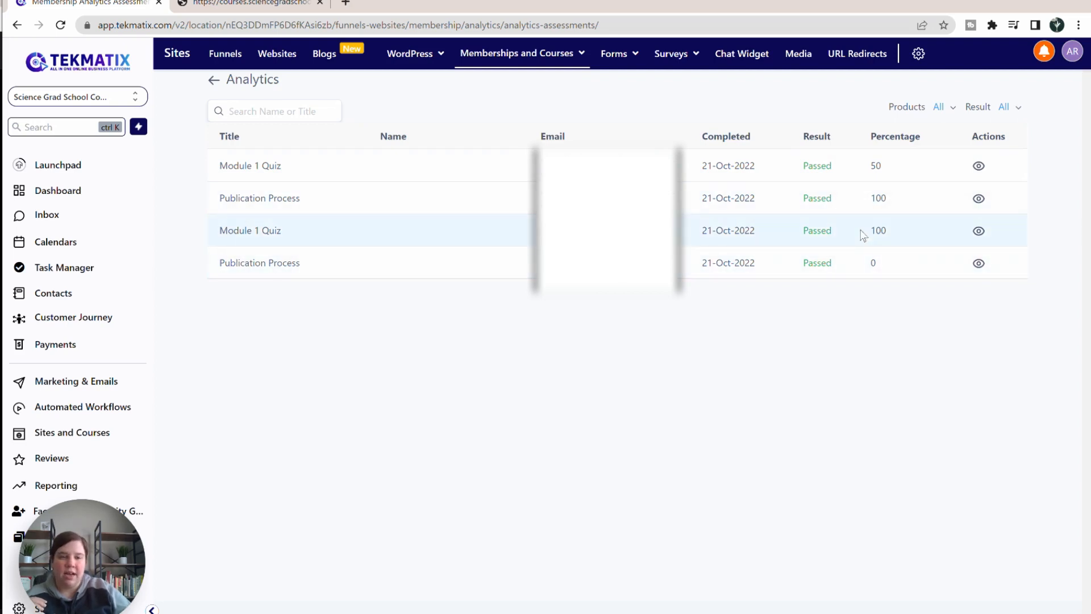
# Examine the submitted answers and feedback of the Module 1 Quiz attempt scored 50, and return to the assessments list
pyautogui.click(979, 166)
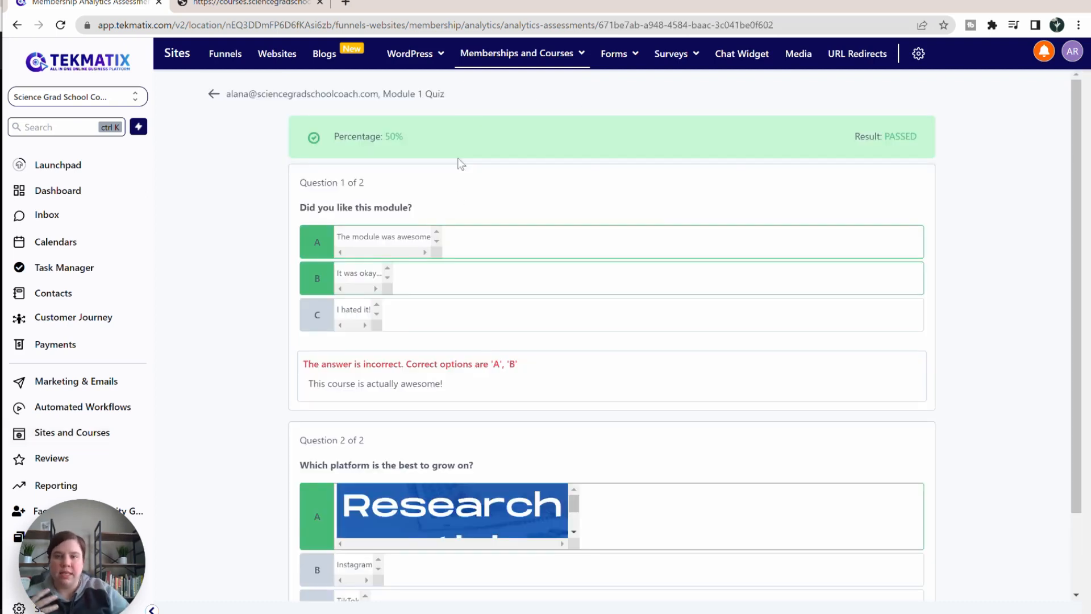
pyautogui.scroll(-3, 453, 224)
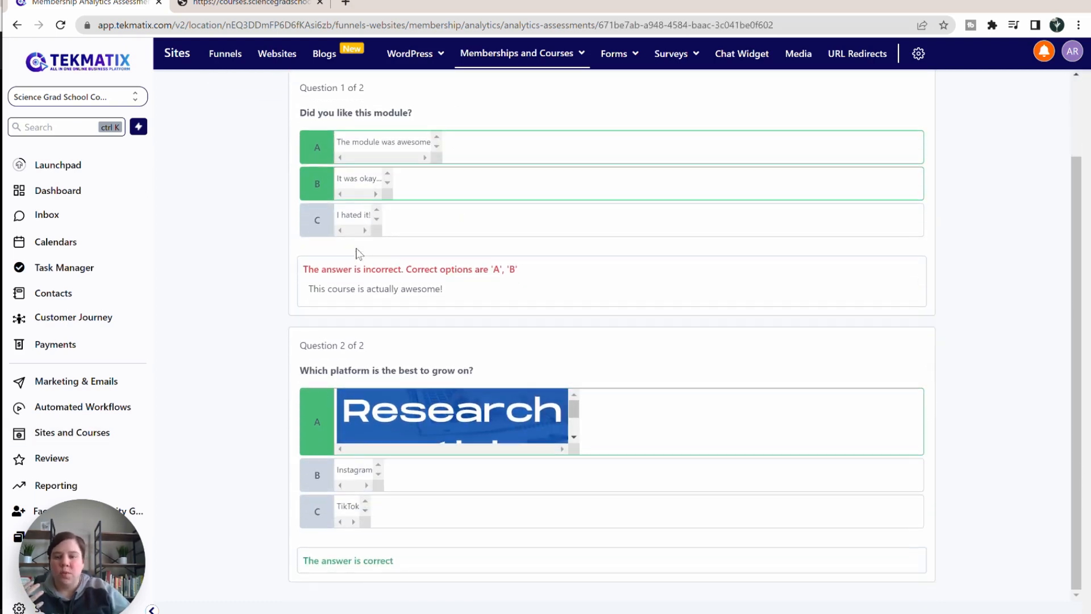
pyautogui.scroll(3, 358, 250)
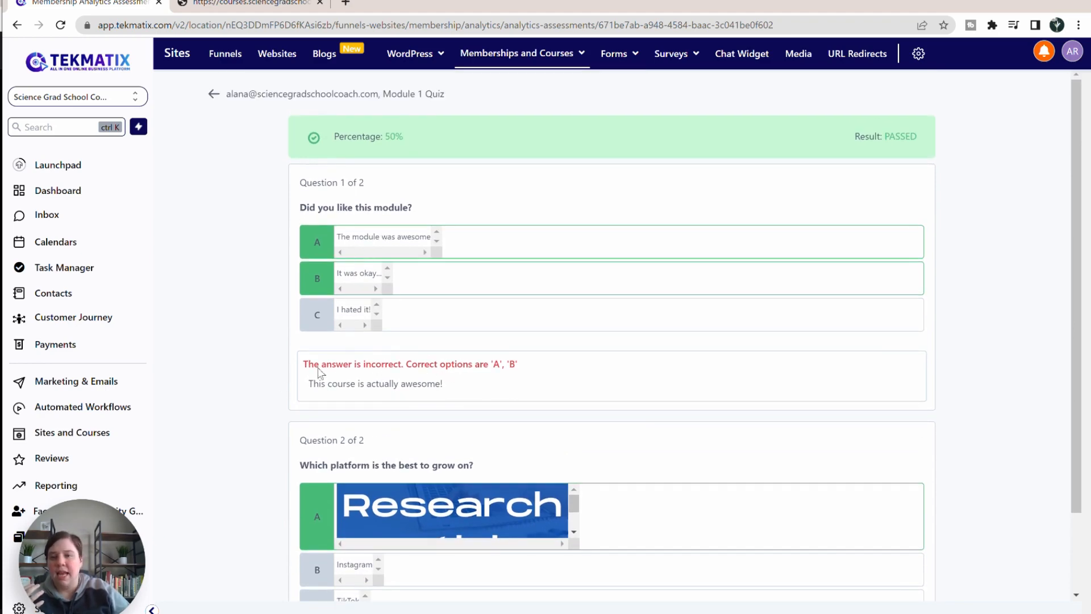
pyautogui.scroll(-2, 349, 336)
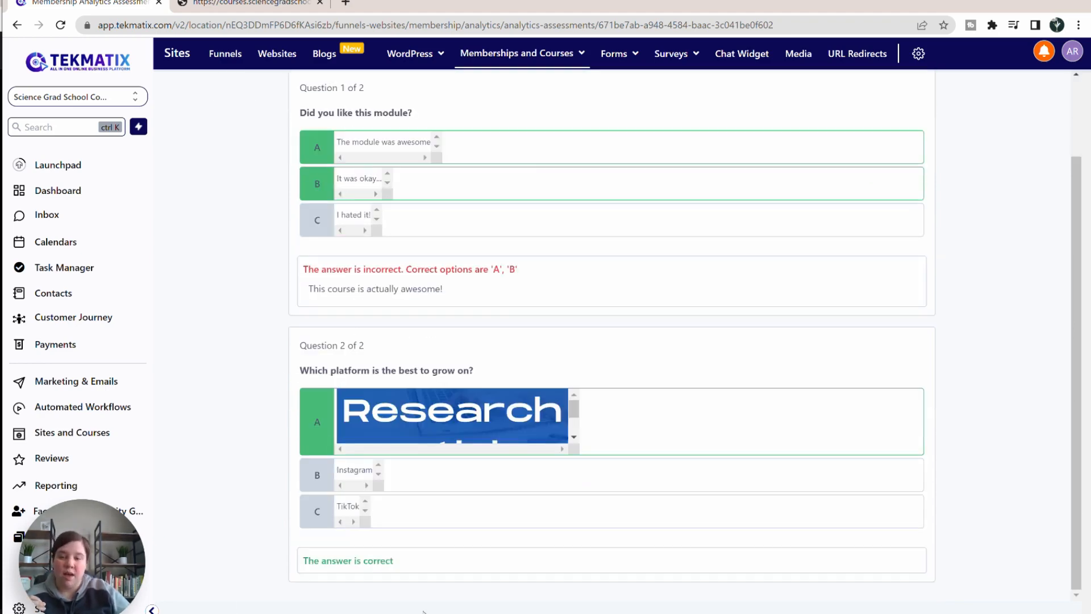
pyautogui.scroll(2, 349, 336)
pyautogui.click(214, 95)
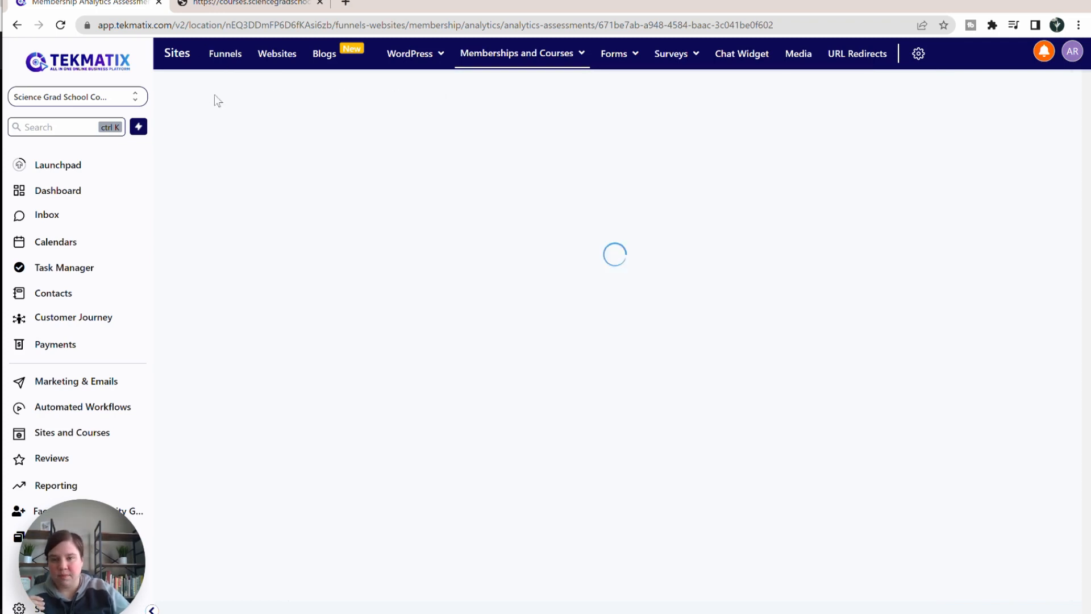